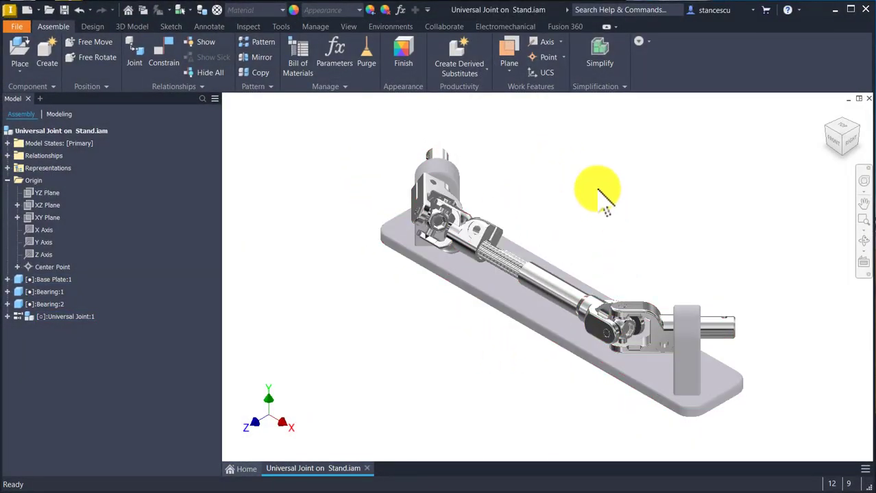
Step: Examine the Universal Joint on Stand assembly from several sides, inspecting both fork ends, the bearings and how the Universal Joint subassembly moves
middle_click_drag(597, 192, 586, 336, "shift")
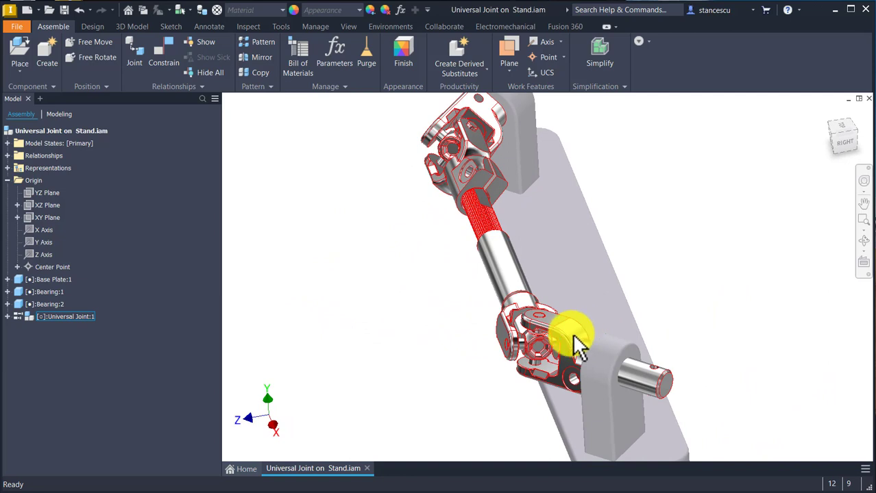
left_click(570, 336)
mouse_move(573, 336)
left_mouse_down()
mouse_move(577, 330)
mouse_move(561, 338)
left_mouse_up()
middle_click_drag(573, 373, 675, 325, "shift")
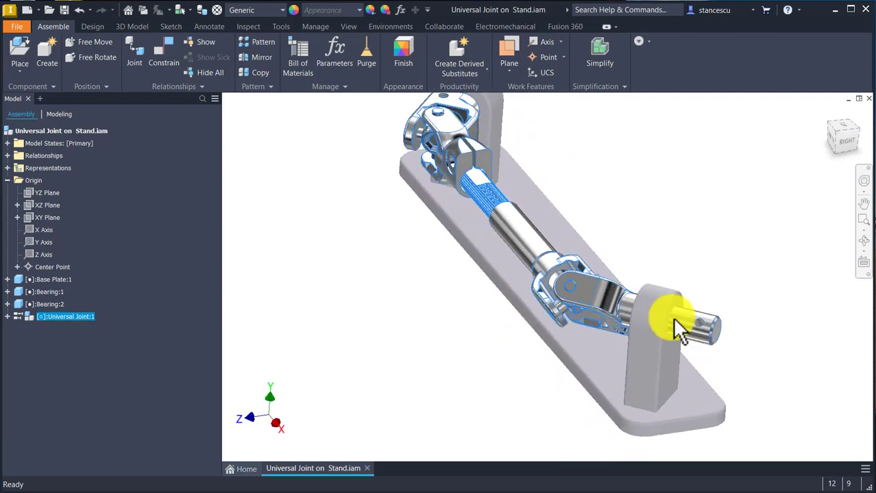
middle_click_drag(590, 294, 478, 143, "shift")
scroll(478, 143, "down", 4)
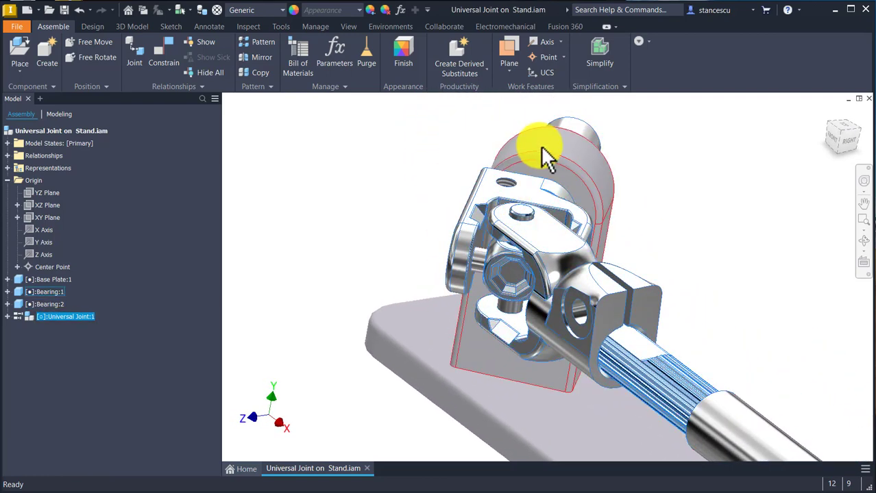
scroll(630, 171, "up", 6)
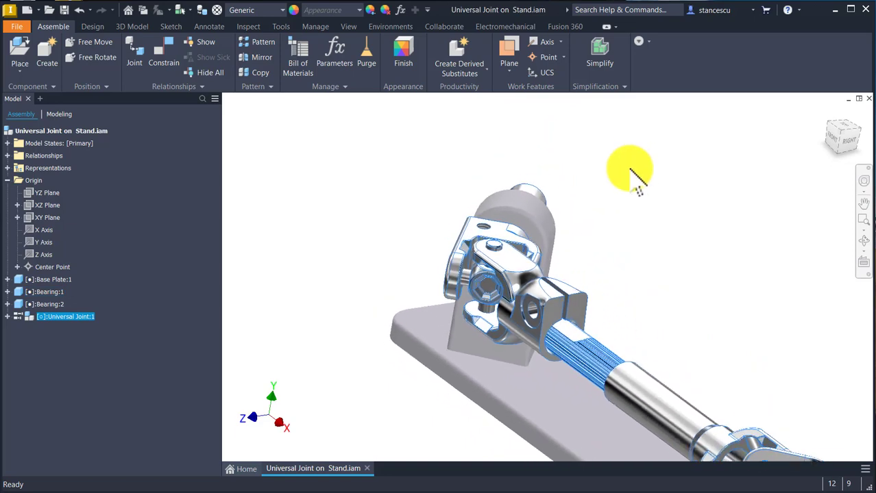
middle_click_drag(630, 171, 624, 212, "shift")
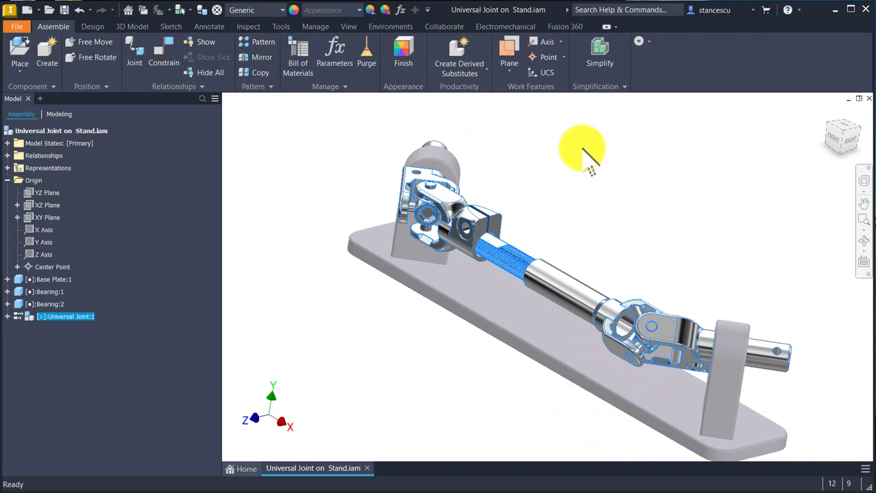
key("F6")
left_click(535, 161)
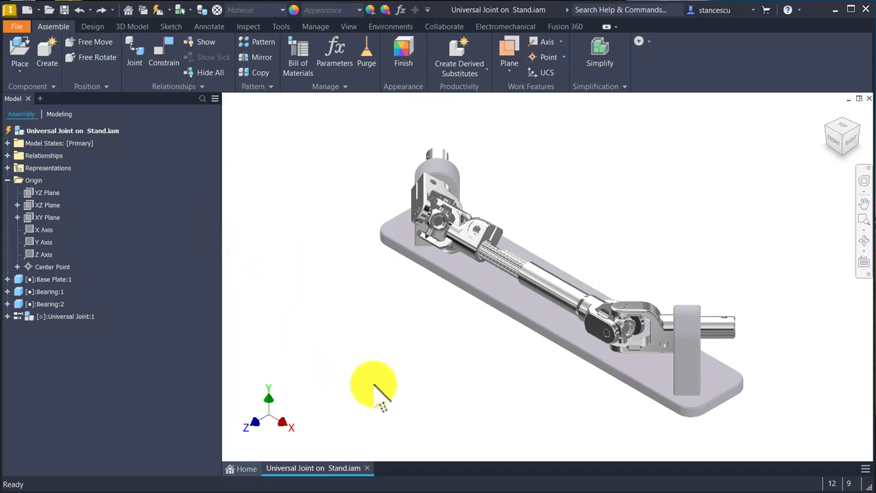
left_click(48, 317)
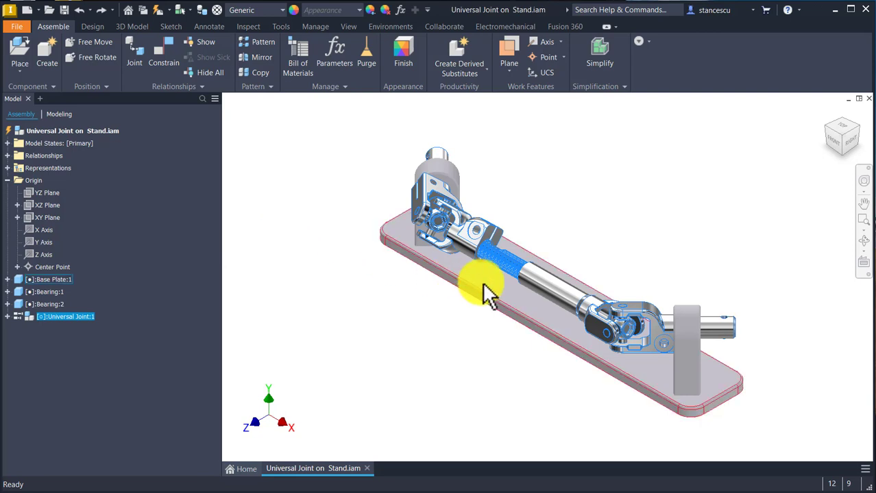
left_click(330, 196)
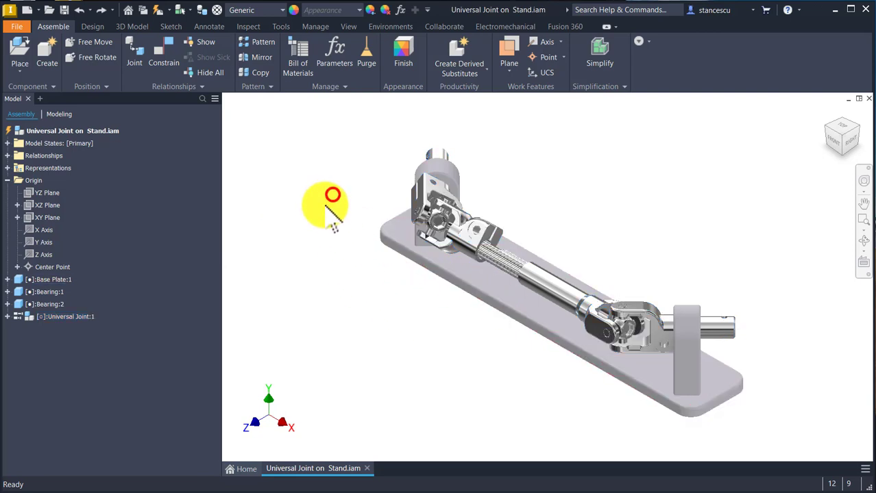
left_click_drag(647, 321, 644, 352)
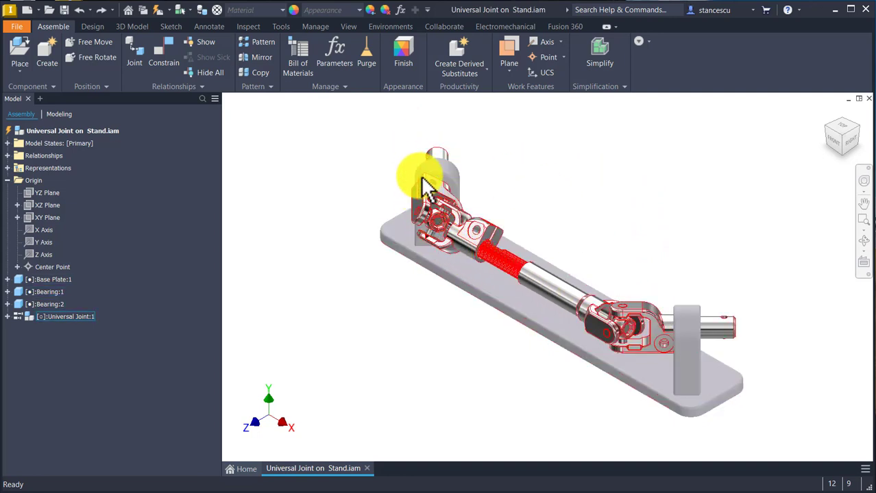
left_click(363, 164)
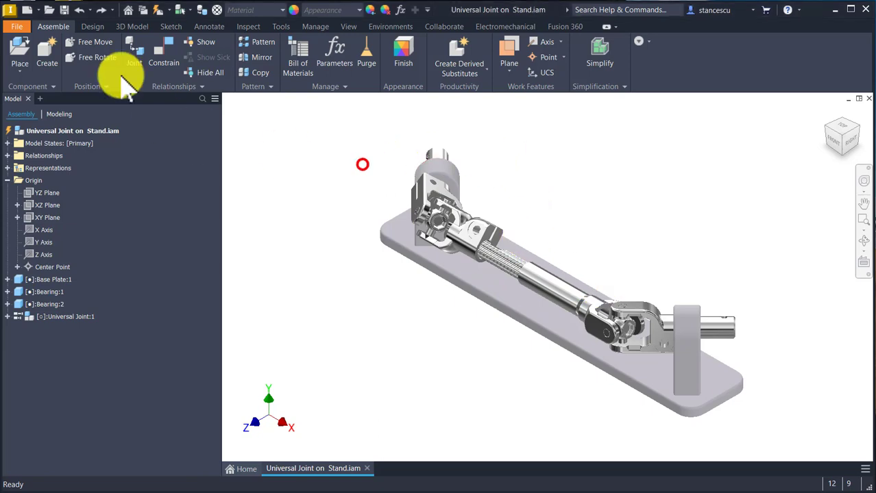
Step: Create a new assembly from the metric Standard (mm).iam template and place one instance of Short Fork.ipt in it
left_click(27, 9)
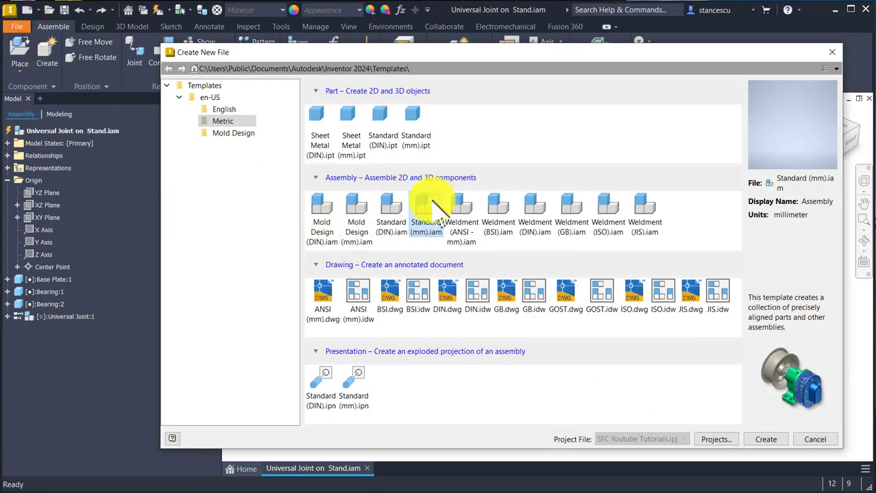
double_click(431, 200)
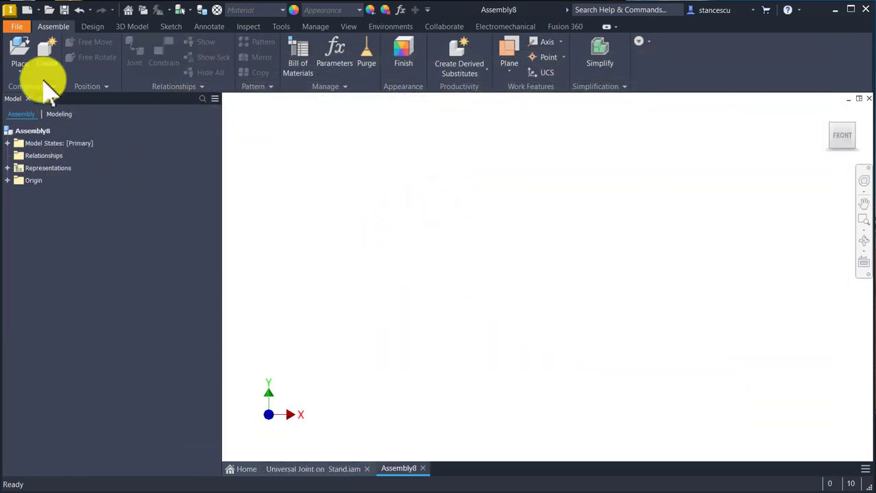
left_click(20, 48)
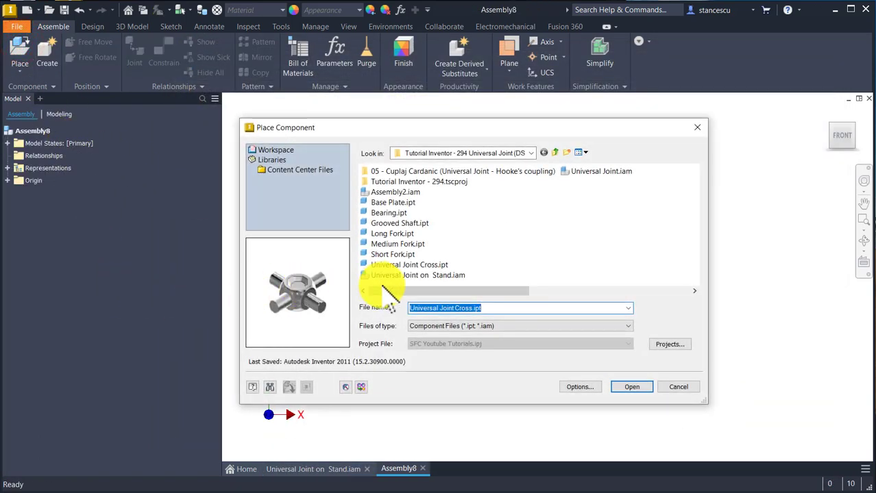
double_click(398, 254)
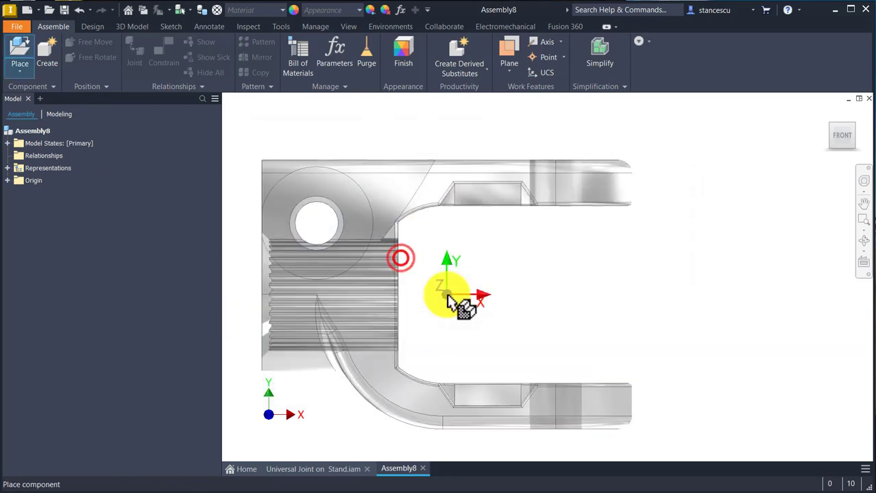
left_click(552, 285)
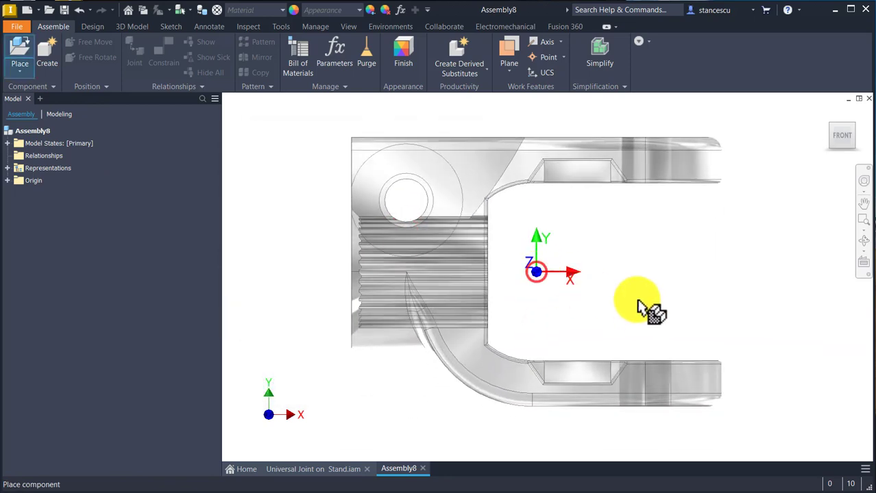
key("Escape")
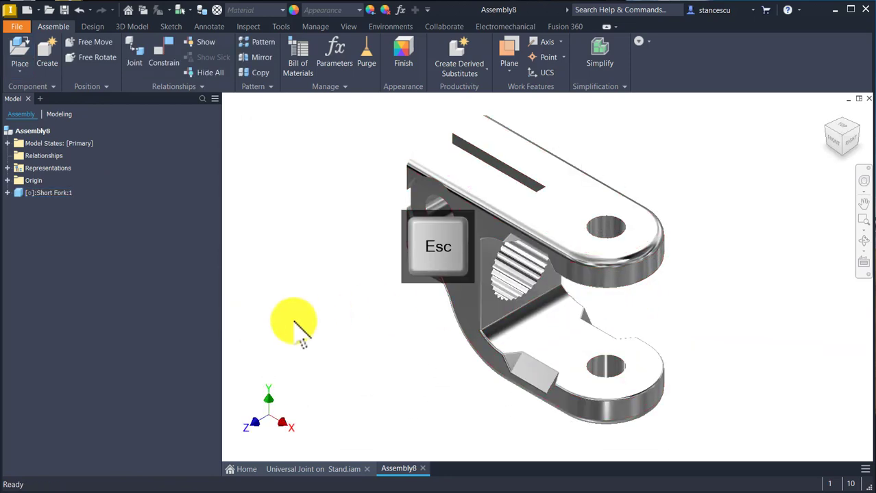
Step: Free-rotate the Short Fork until its two arms point away from the splined bore toward the left, and ground it
left_click(96, 57)
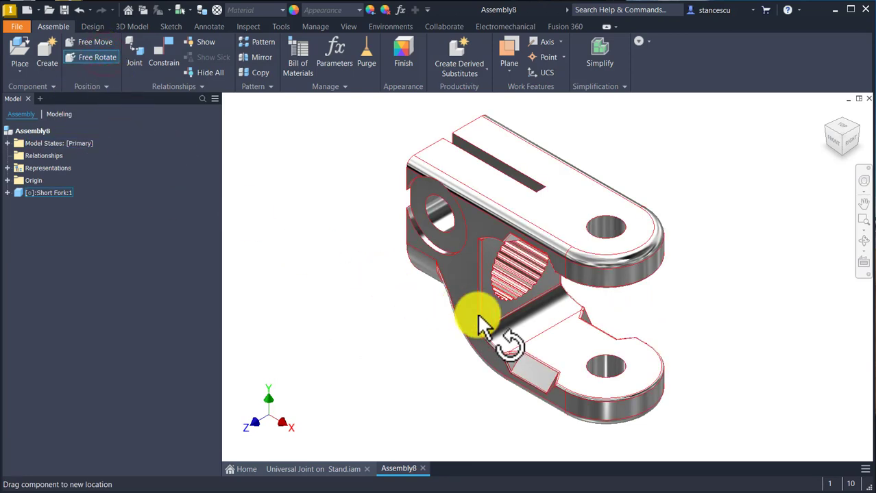
left_click(478, 315)
left_click_drag(469, 336, 538, 230)
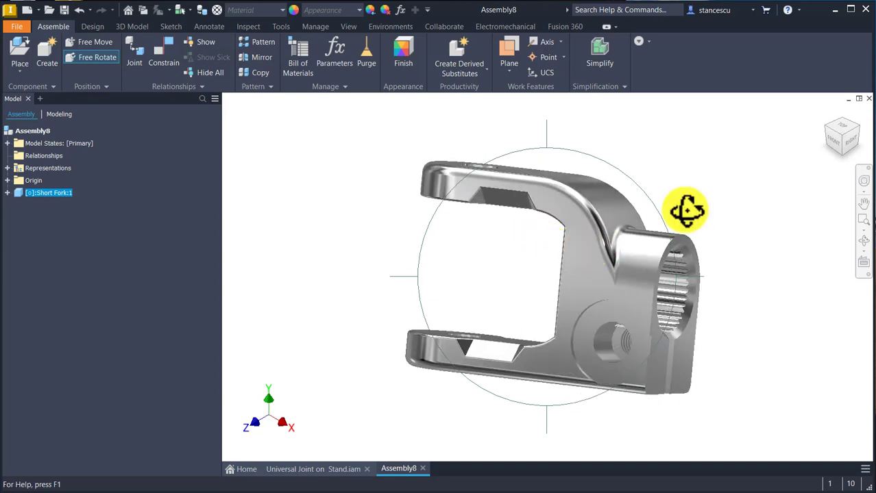
left_click(707, 152)
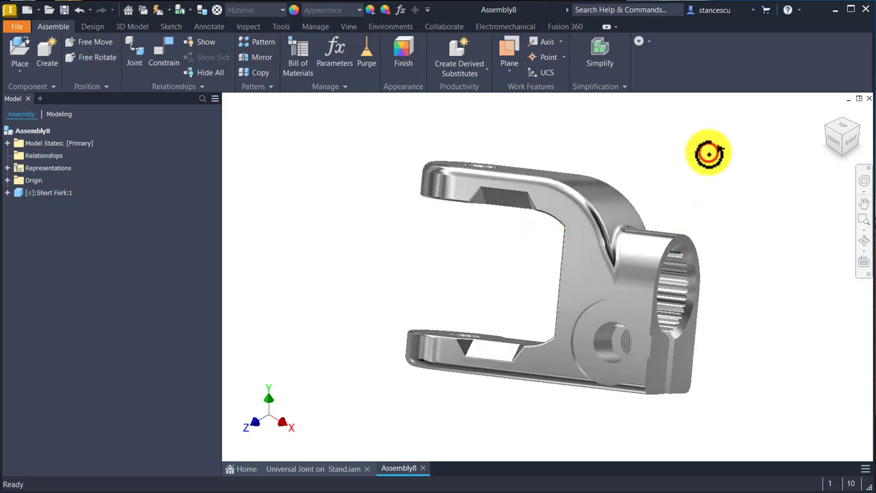
left_click(603, 288)
right_click(603, 282)
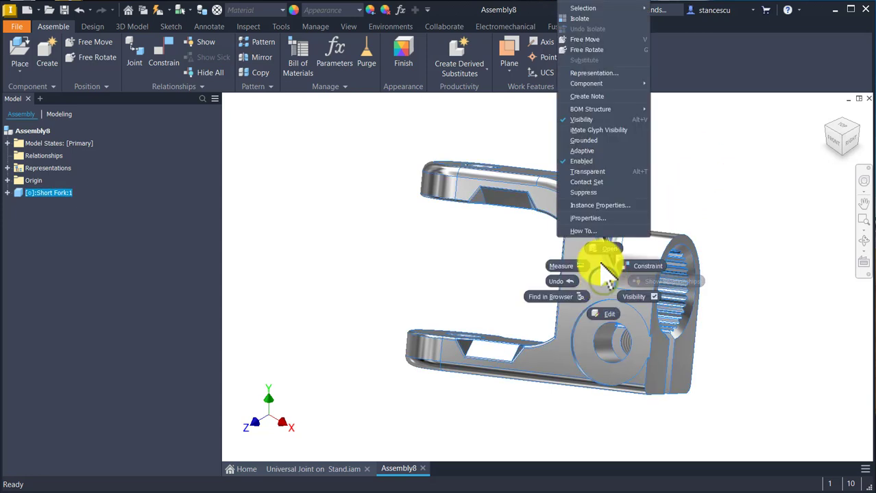
left_click(585, 140)
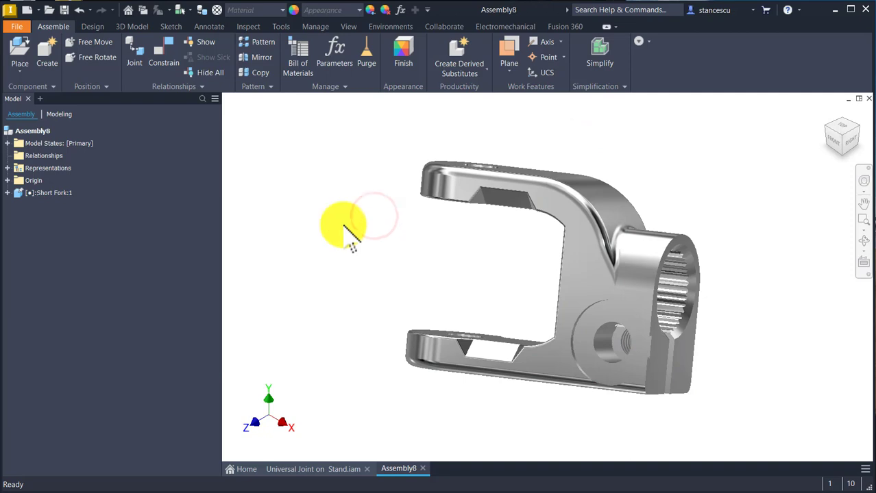
Step: Place one instance of Universal Joint Cross.ipt beside the open end of the Short Fork
left_click(25, 54)
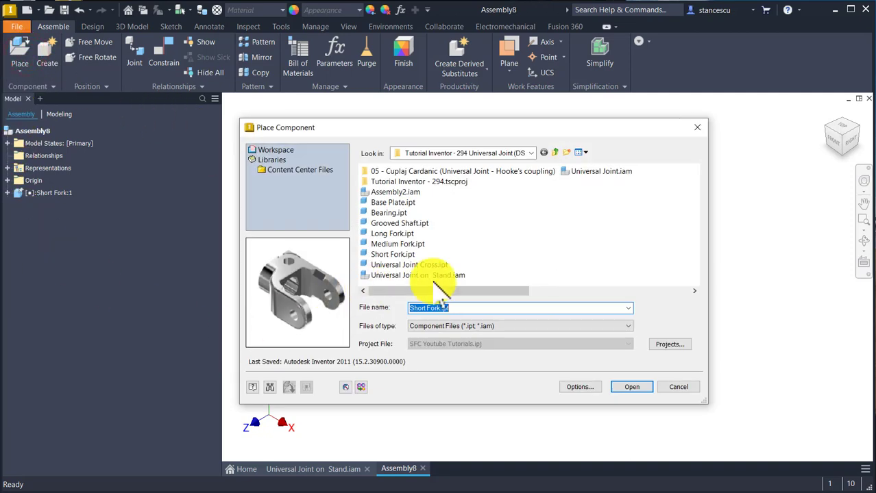
left_click(433, 266)
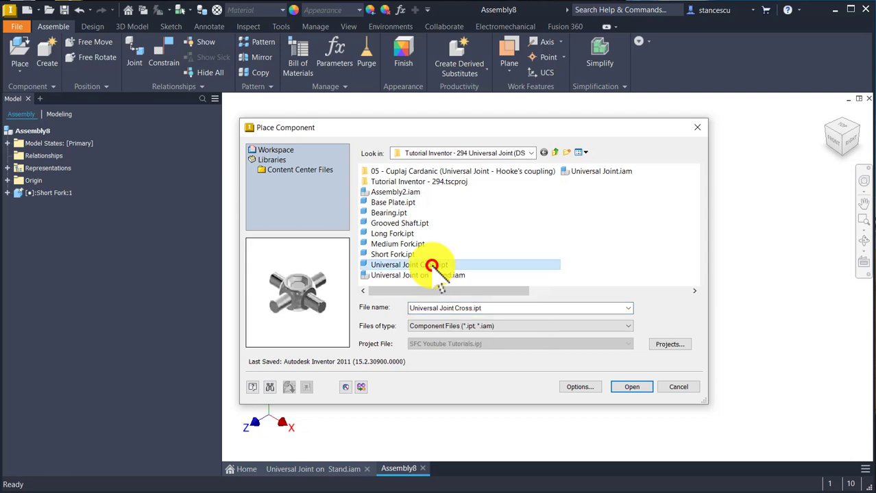
double_click(433, 267)
left_click(369, 261)
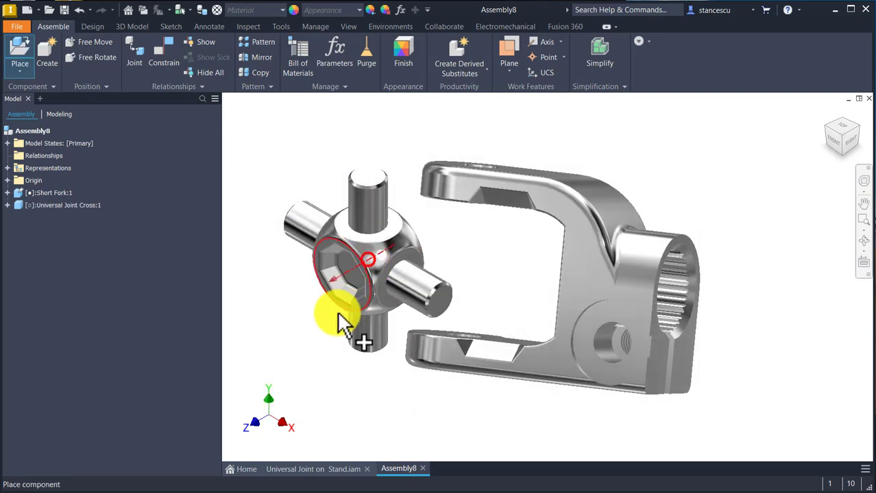
key("Escape")
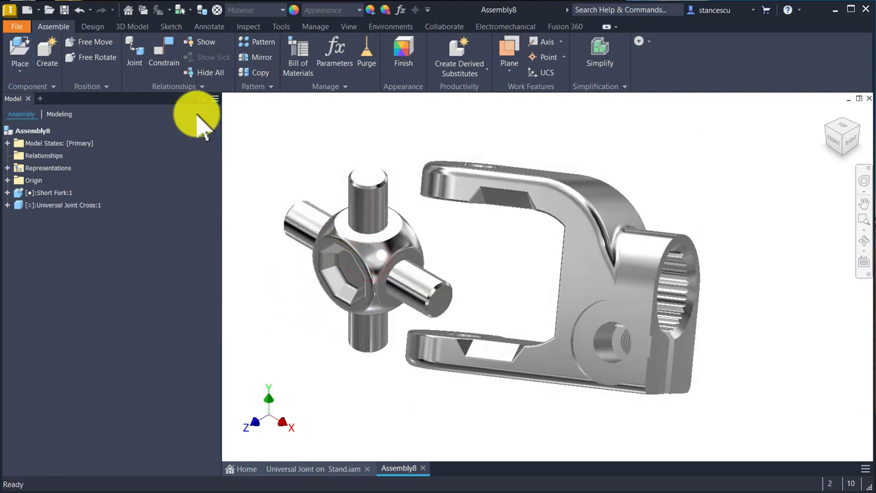
Step: Mate the axis of the cross's vertical pin to the axis of the fork arm's hole with 0 mm offset
left_click(164, 53)
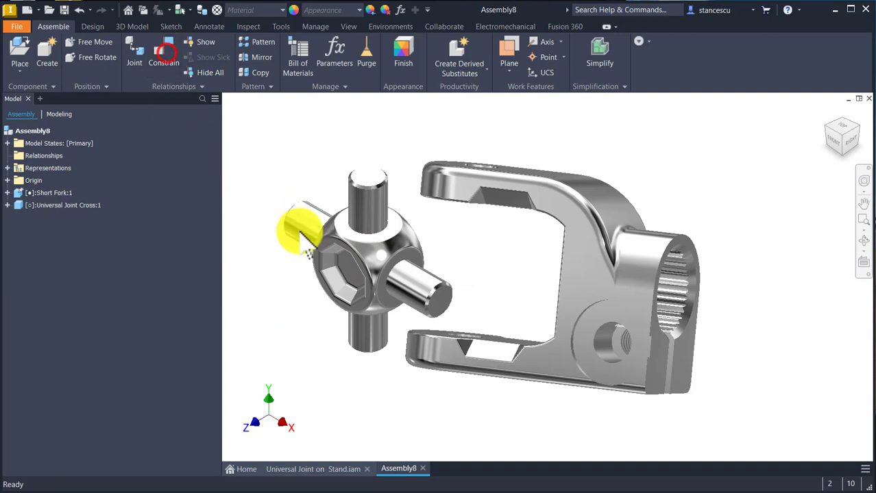
left_click(370, 331)
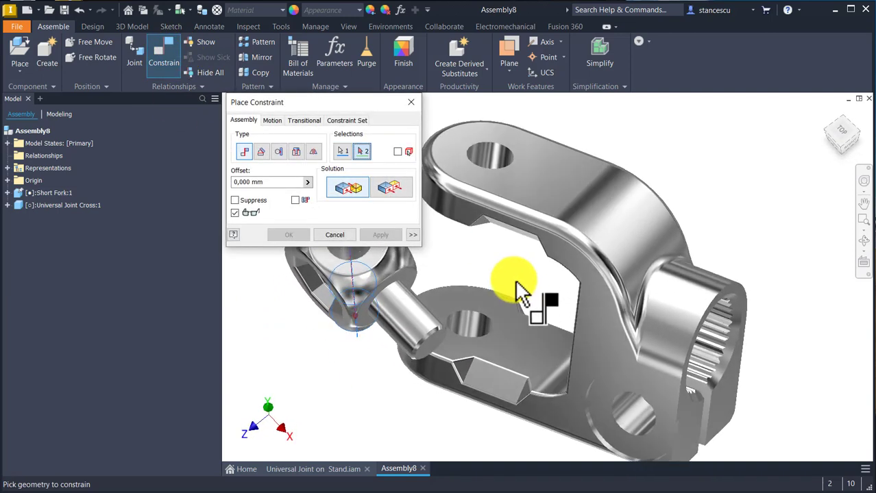
left_click(478, 328)
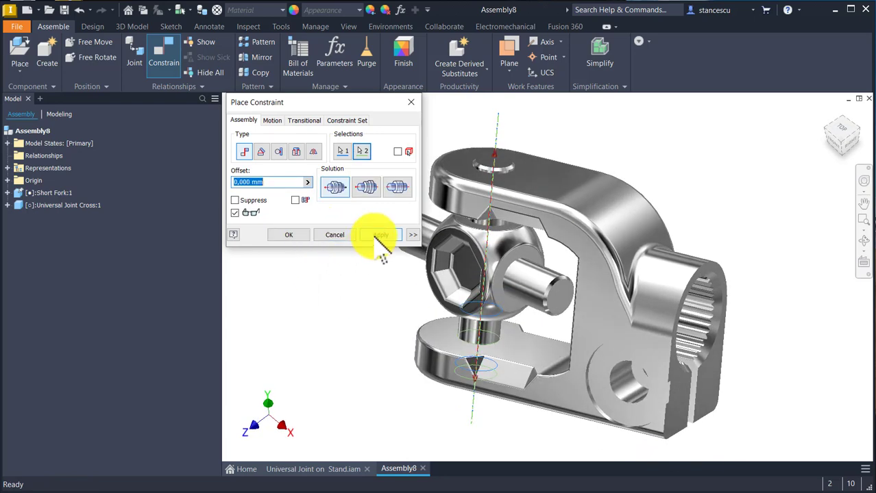
left_click(376, 235)
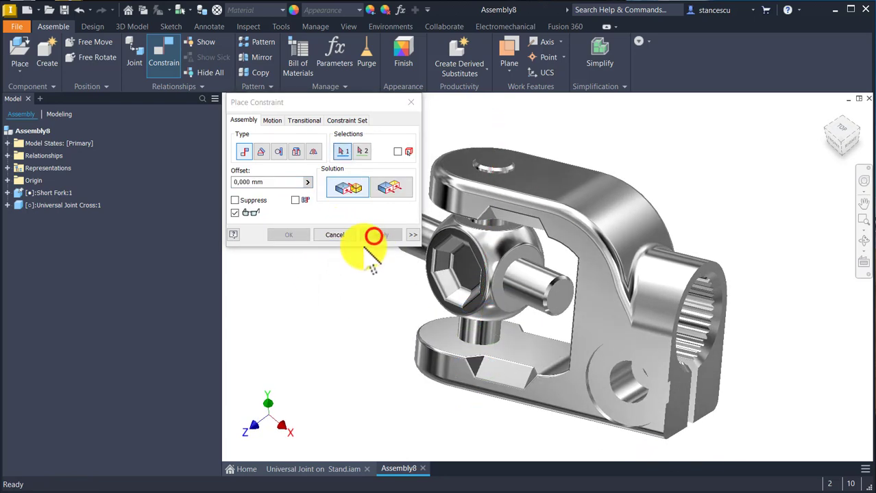
Step: Add a Flush constraint with 0 mm offset between the fork's upper outer face and the end face of the cross pin
left_click(390, 187)
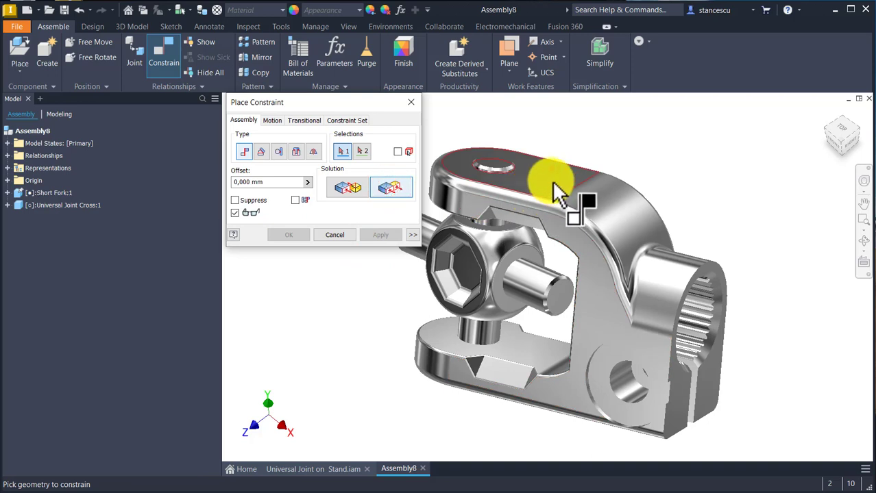
left_click(552, 184)
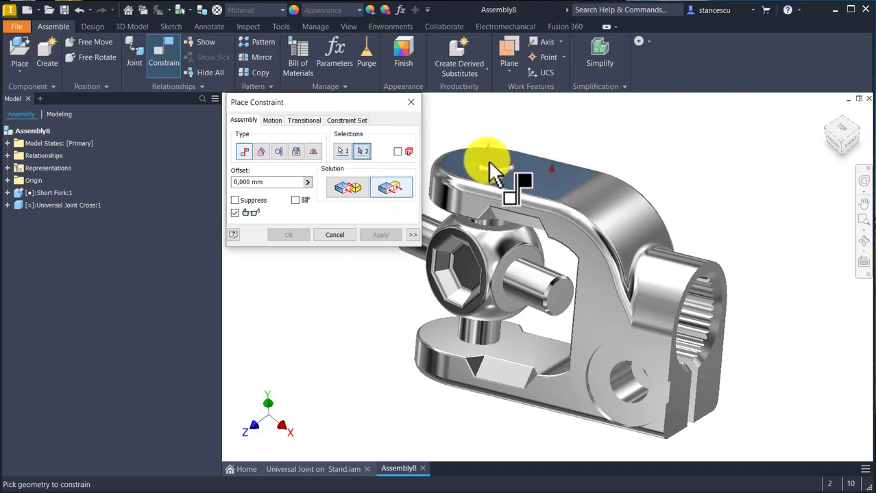
left_click(489, 163)
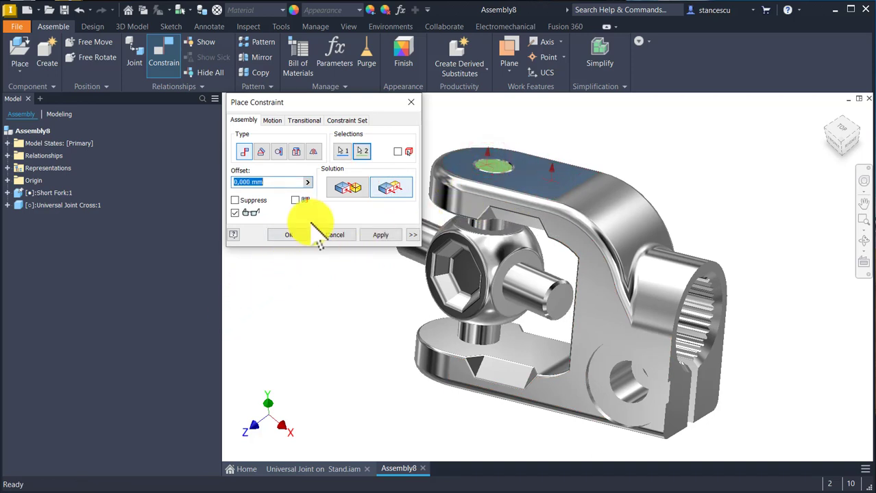
left_click(302, 234)
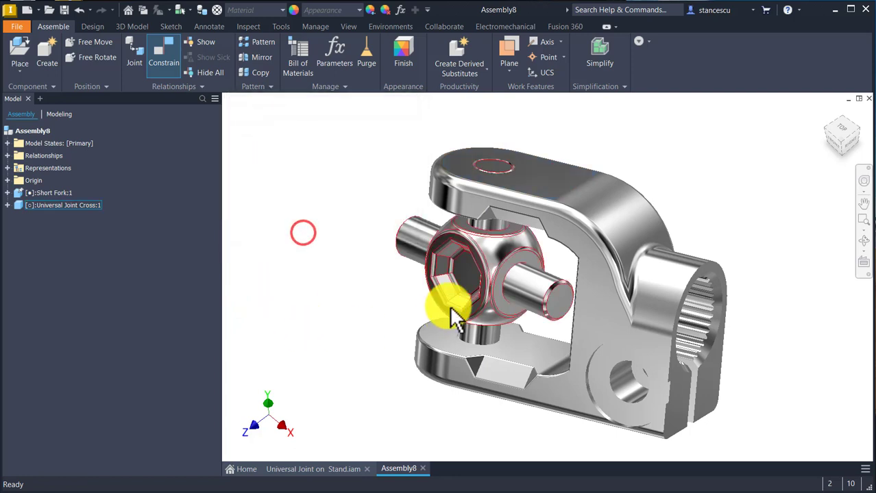
Step: Rotate the Universal Joint Cross about its vertical pin until its free horizontal pin points out sideways from the Short Fork, and ground it
left_click_drag(512, 279, 459, 298)
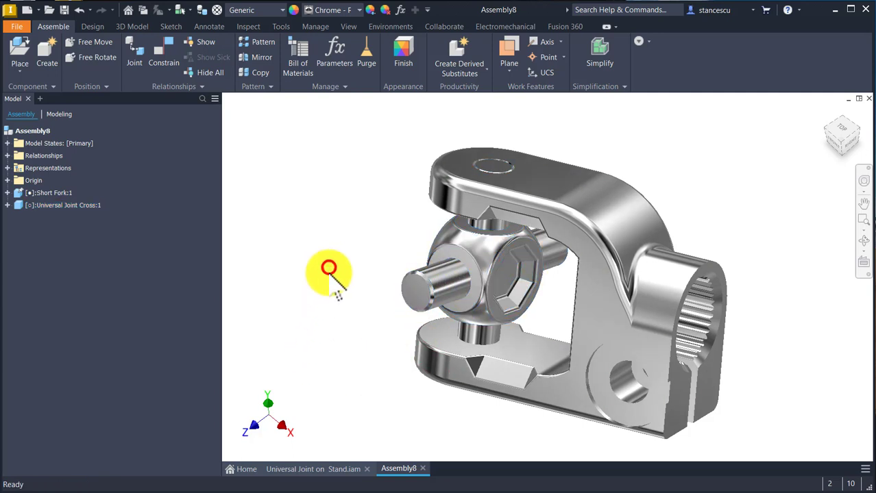
right_click(508, 243)
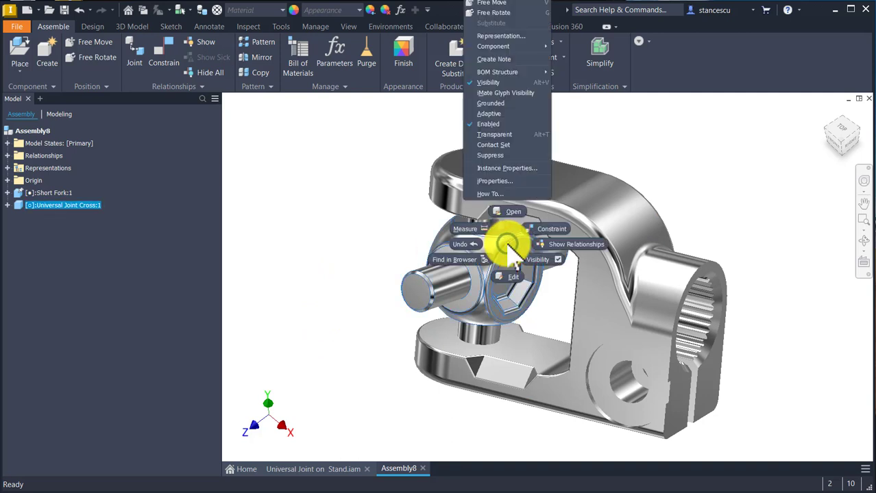
left_click(488, 104)
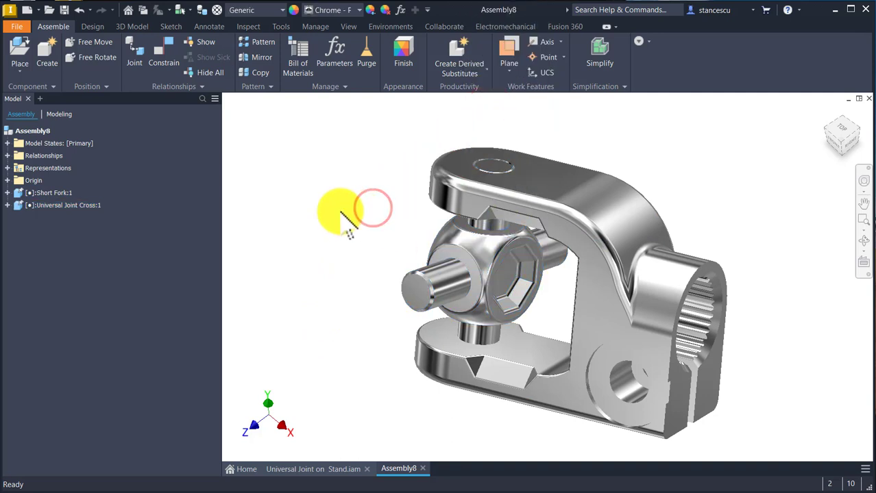
Step: Place one instance of Long Fork.ipt in the assembly
left_click(18, 52)
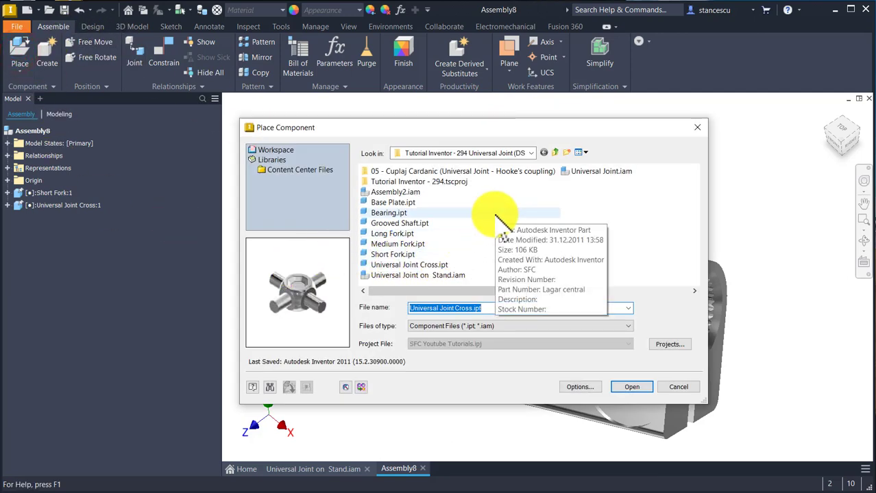
double_click(391, 233)
left_click(391, 233)
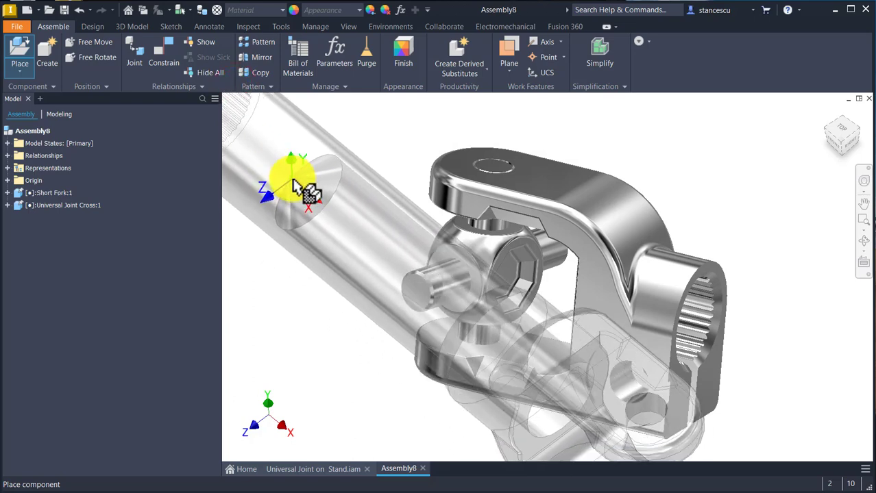
key("Escape")
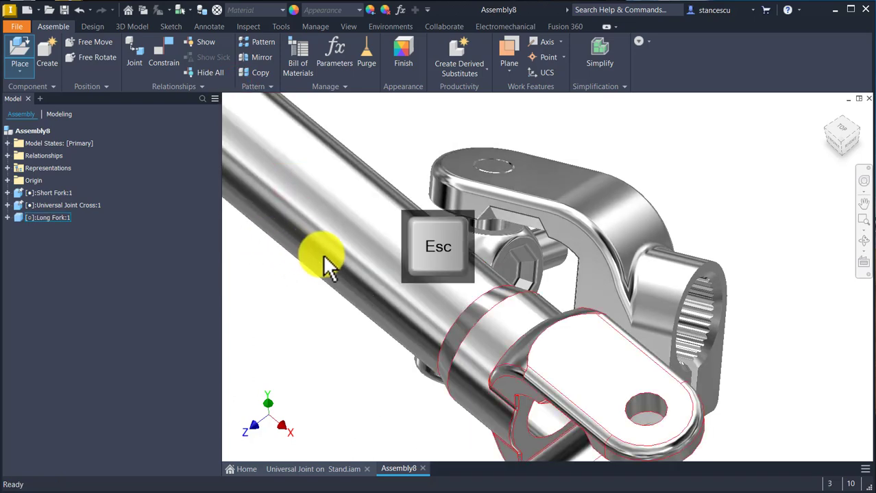
Step: Mate the axis of the Long Fork's arm hole to the axis of the cross's horizontal pin, with 0 mm offset and the Aligned solution
left_click(168, 46)
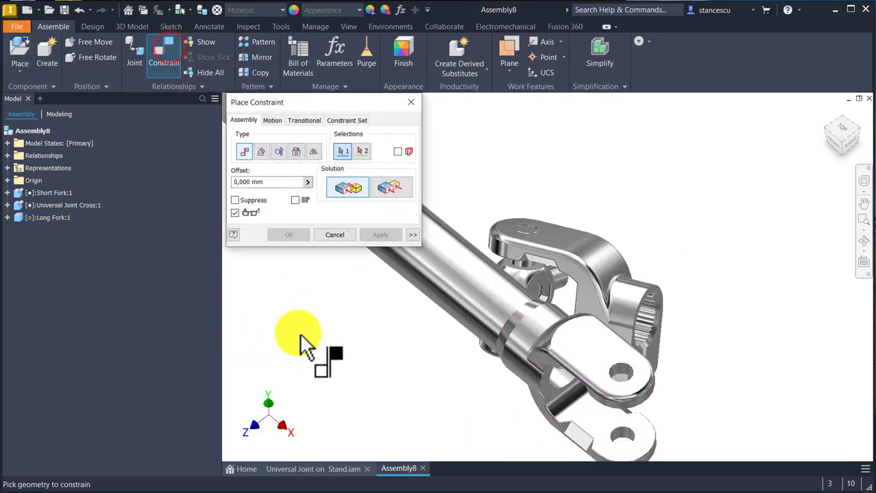
scroll(573, 403, "up", 4)
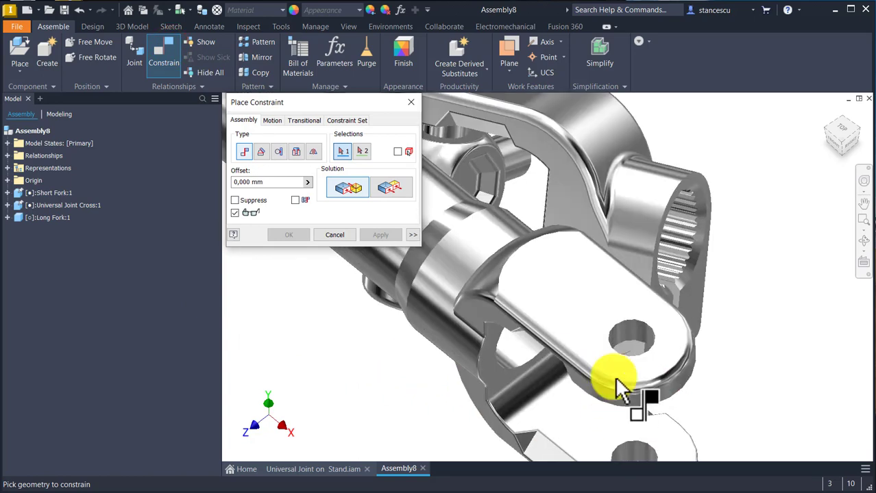
middle_click_drag(342, 354, 526, 264, "shift")
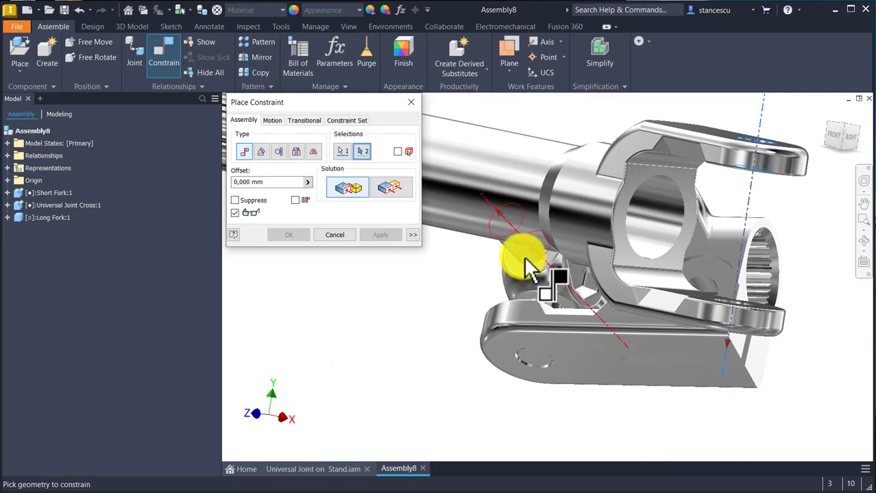
left_click(527, 263)
middle_click_drag(450, 293, 347, 336, "shift")
scroll(384, 385, "down", 5)
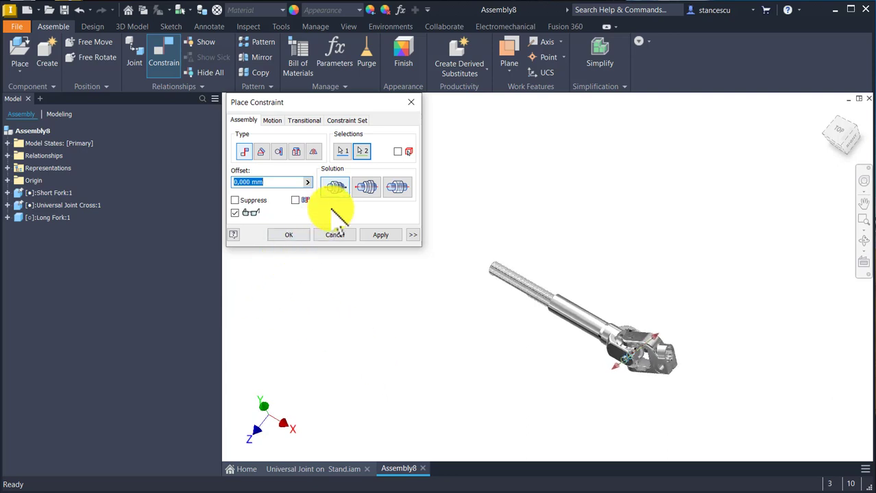
left_click(370, 187)
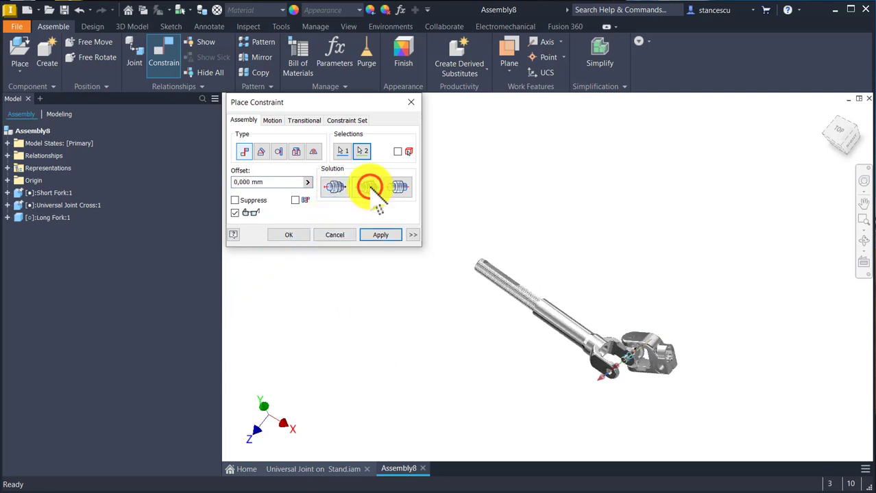
scroll(661, 420, "up", 5)
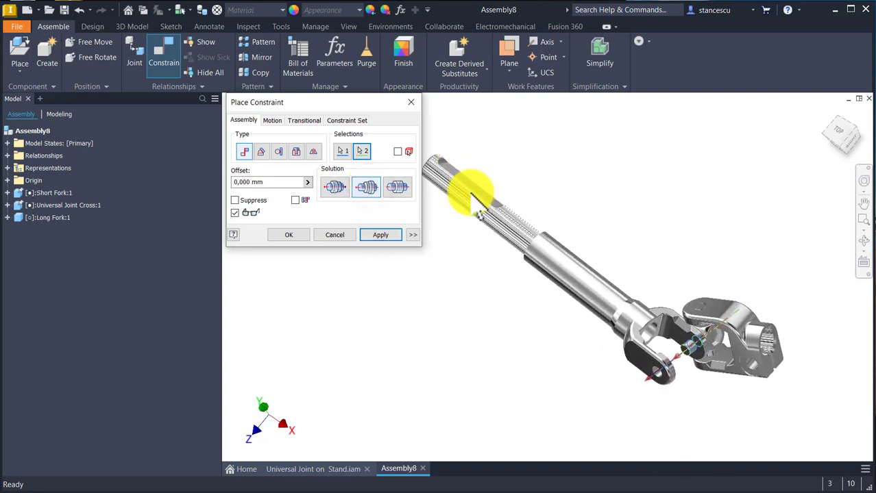
scroll(499, 282, "up", 4)
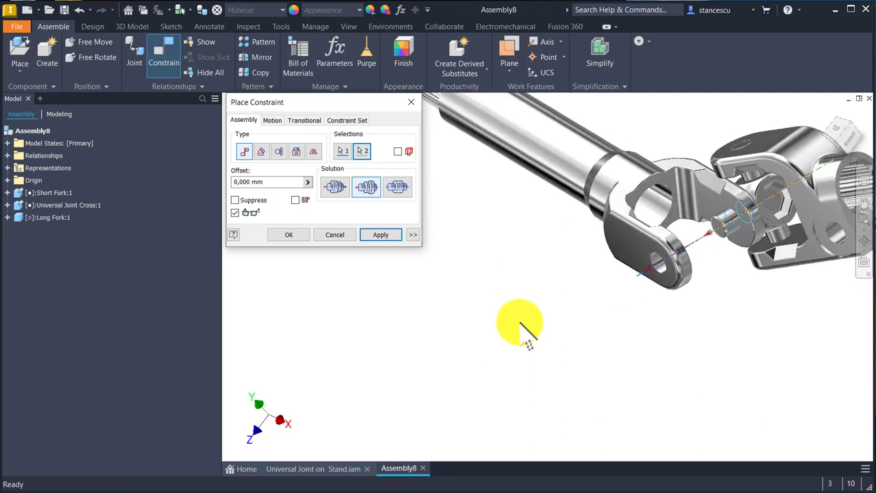
middle_click_drag(520, 323, 502, 326, "shift")
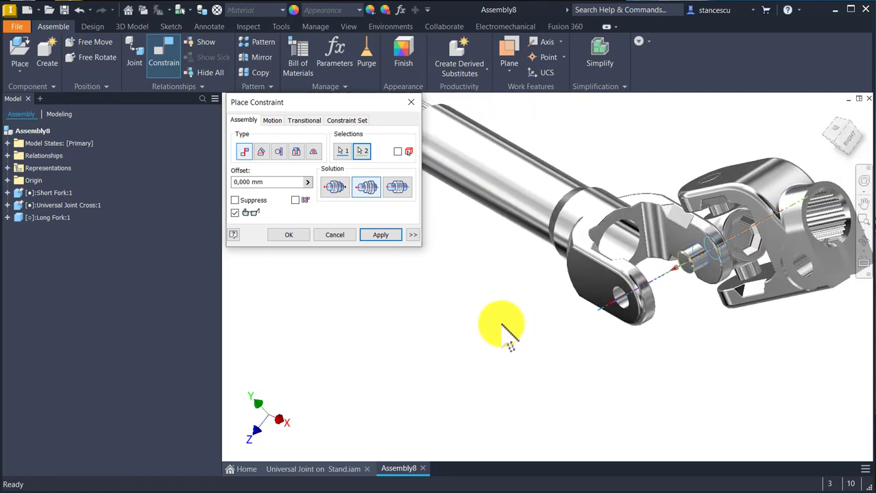
left_click(381, 235)
Step: Add a Flush constraint with 0 mm offset between the Long Fork arm's outer face and the end face of the cross's horizontal pin
left_click(389, 186)
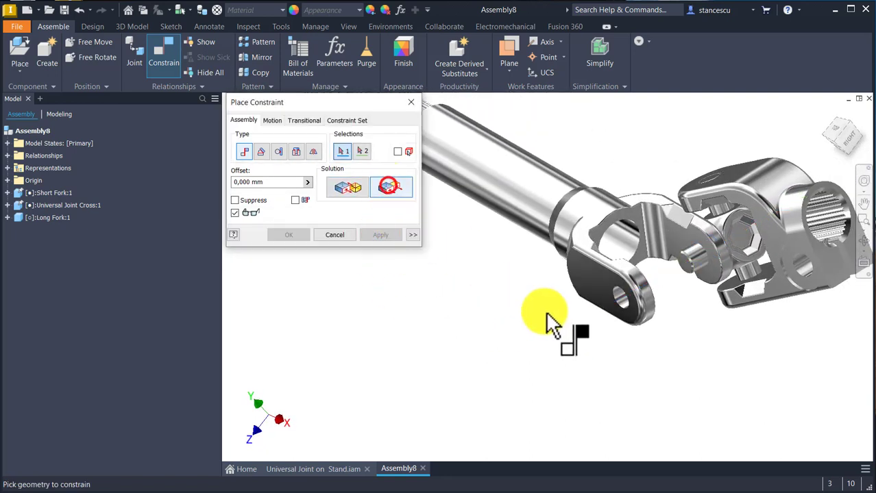
left_click(596, 281)
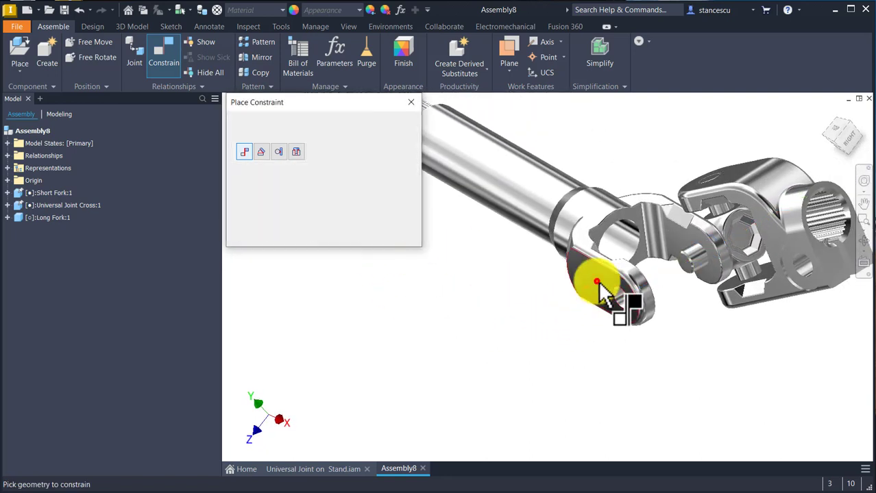
left_click(685, 263)
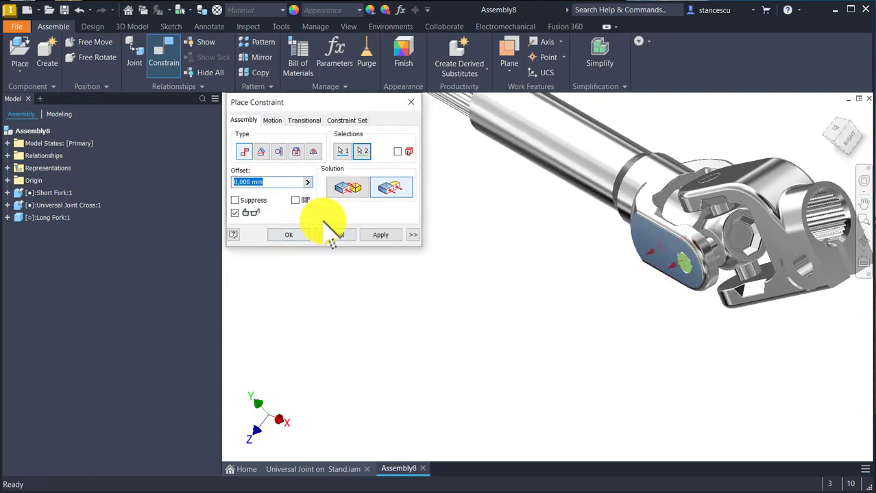
left_click(295, 234)
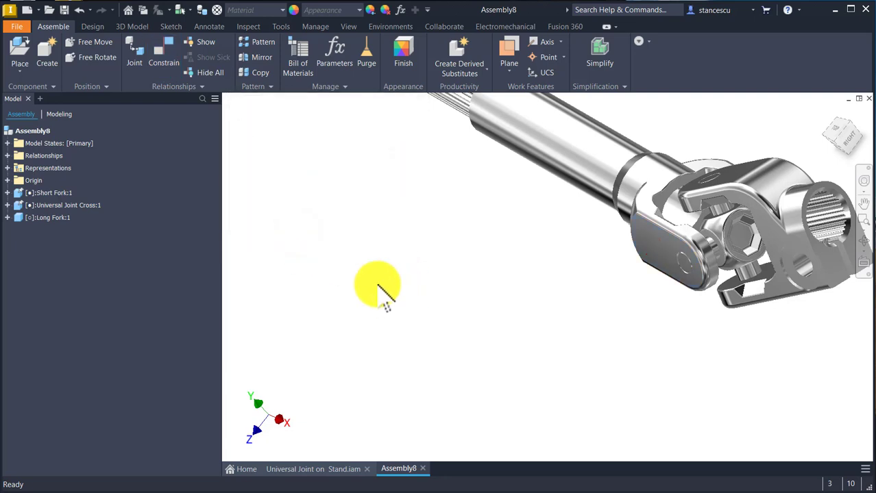
key("F6")
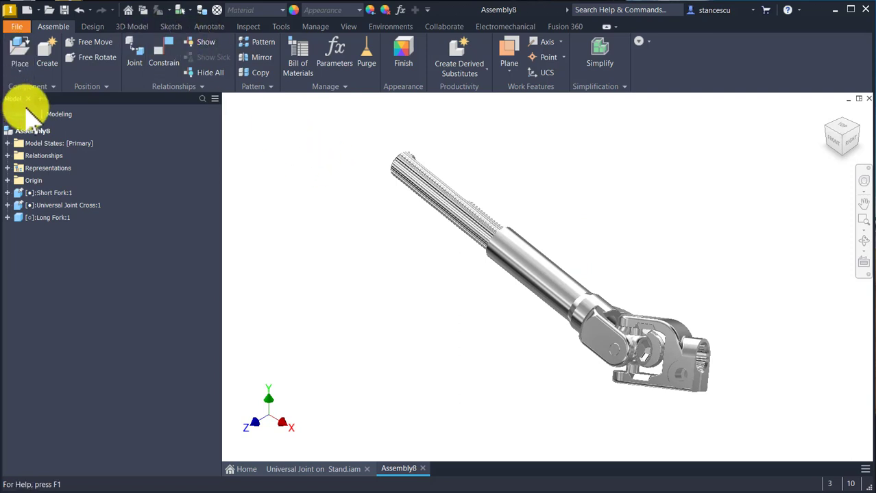
Step: Place one instance of Medium Fork.ipt beside the splined end of the Long Fork
left_click(18, 48)
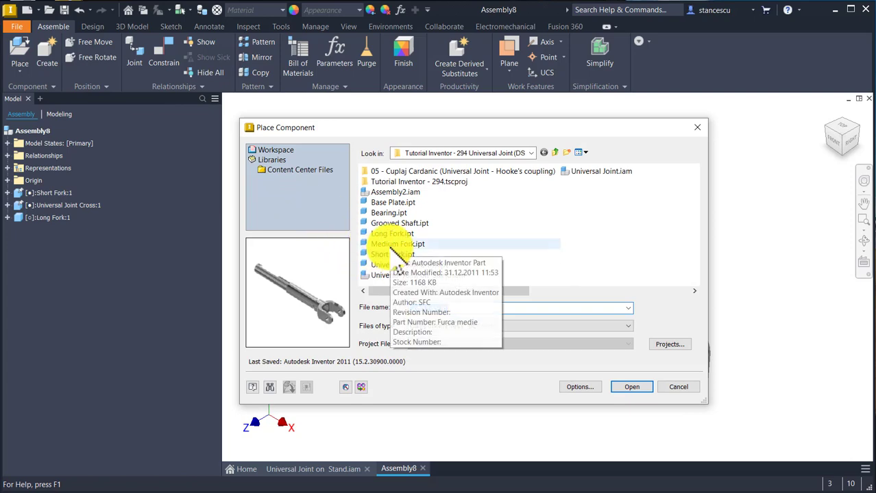
double_click(364, 234)
left_click(389, 248)
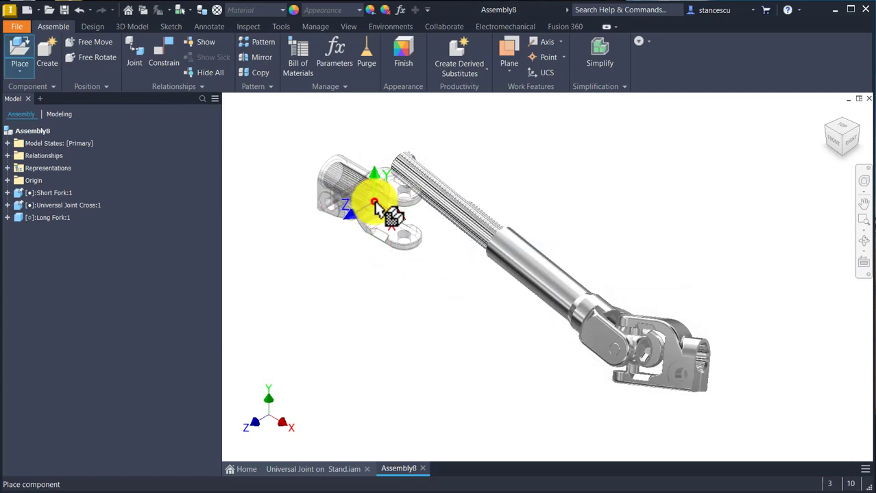
left_click(373, 195)
key("Escape")
scroll(338, 183, "up", 4)
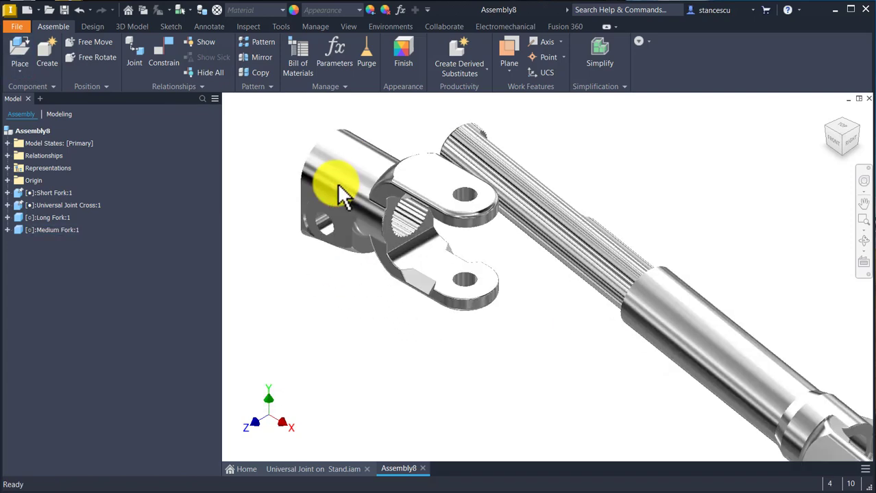
Step: Free-rotate the Medium Fork until its arms point away from the Long Fork and its splined bore faces the shaft
middle_click_drag(361, 208, 416, 256)
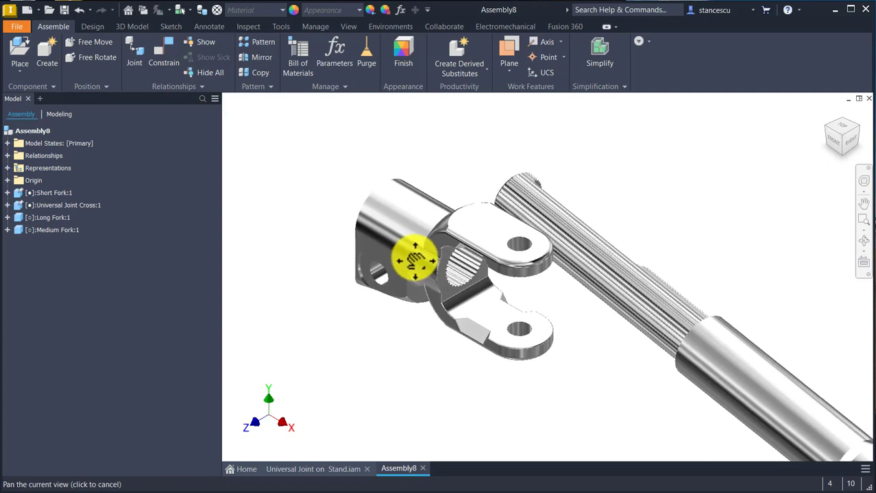
left_click(97, 57)
left_click(391, 226)
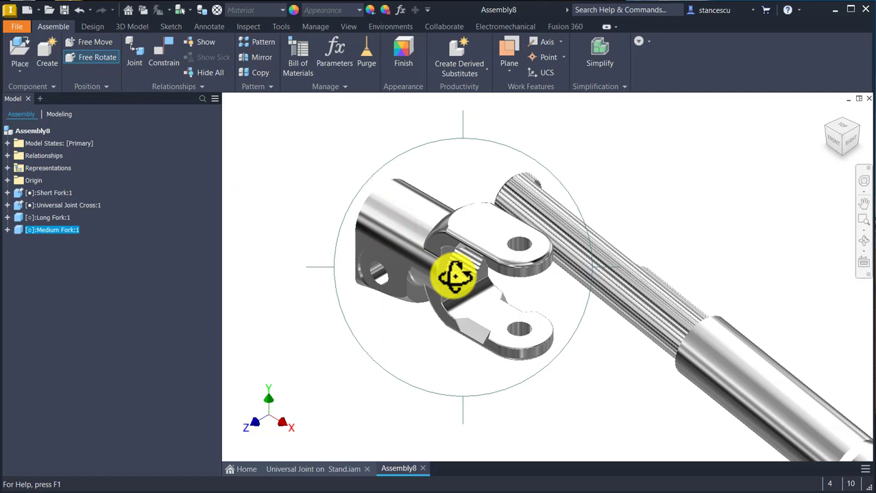
left_click_drag(450, 282, 589, 211)
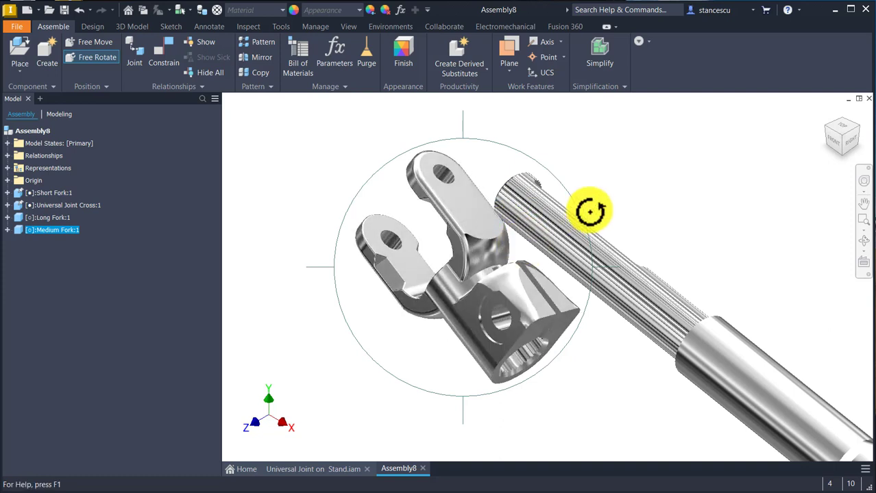
left_click(637, 184)
middle_click_drag(654, 212, 622, 274, "shift")
left_click(387, 206)
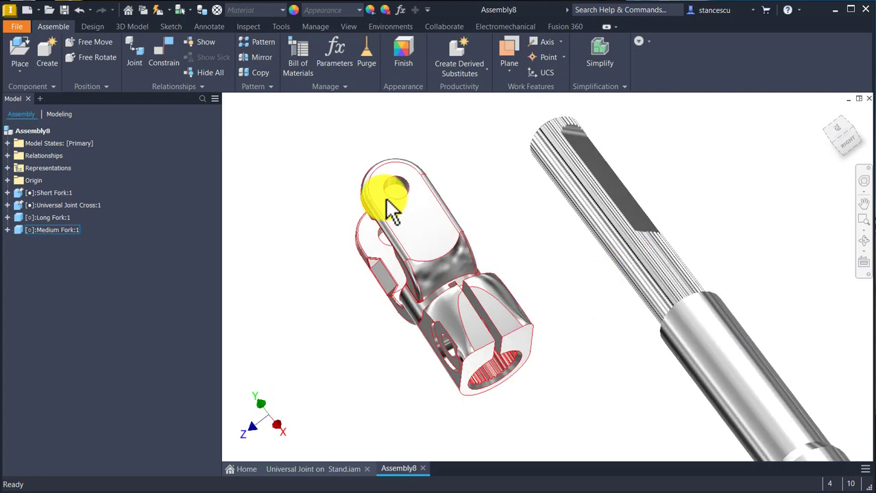
Step: Mate the axis of the Medium Fork's bore to the axis of the Long Fork's shaft with 0 mm offset
left_click(162, 49)
middle_click_drag(363, 394, 609, 329, "shift")
left_click(492, 308)
left_click(604, 328)
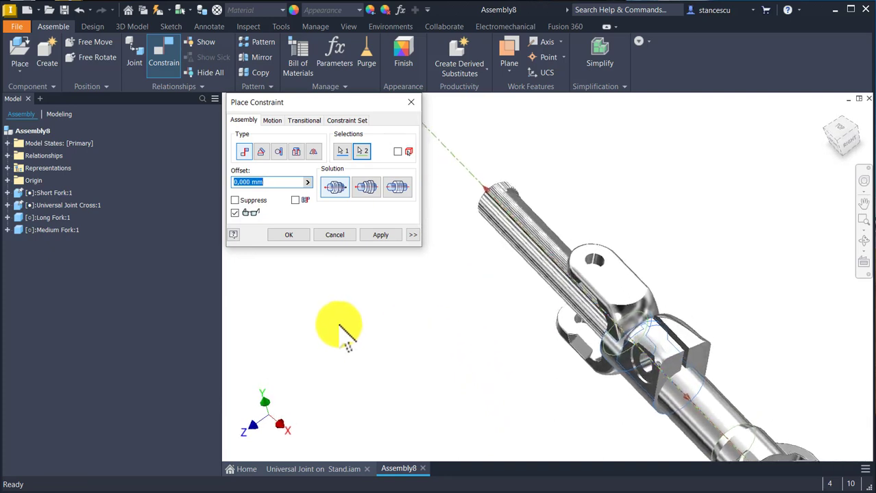
left_click(368, 235)
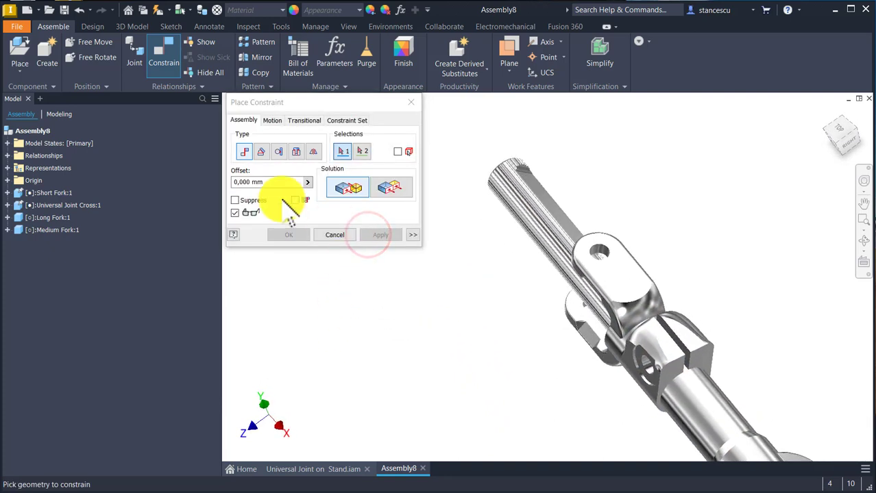
Step: Add a 0 deg directed Angle constraint between the Medium Fork arm's outer face and the flat face of the splined shaft
left_click(261, 151)
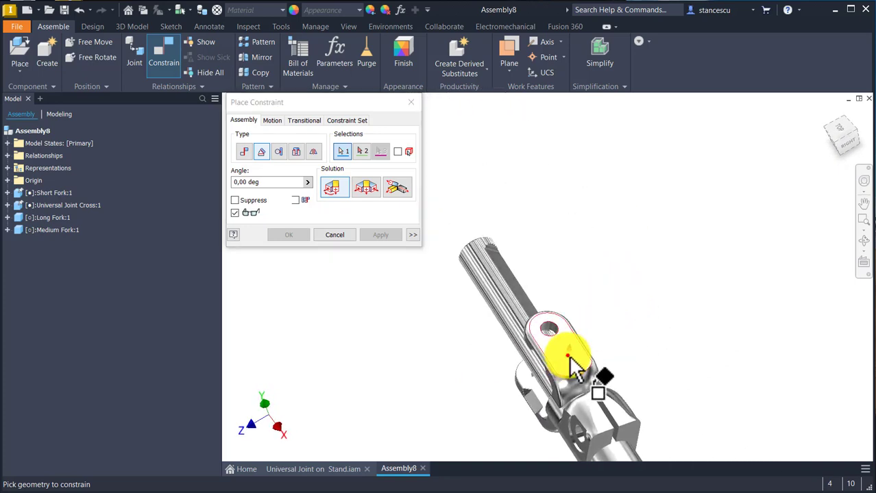
left_click(568, 361)
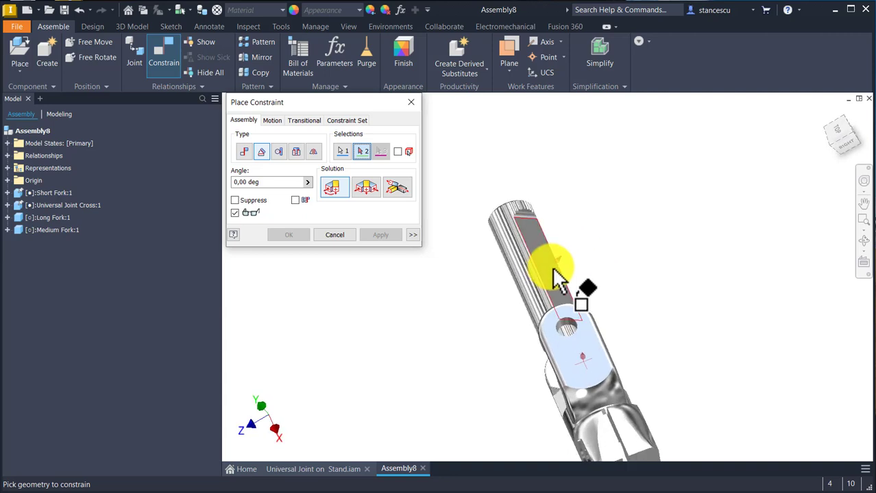
left_click(555, 278)
left_click(385, 233)
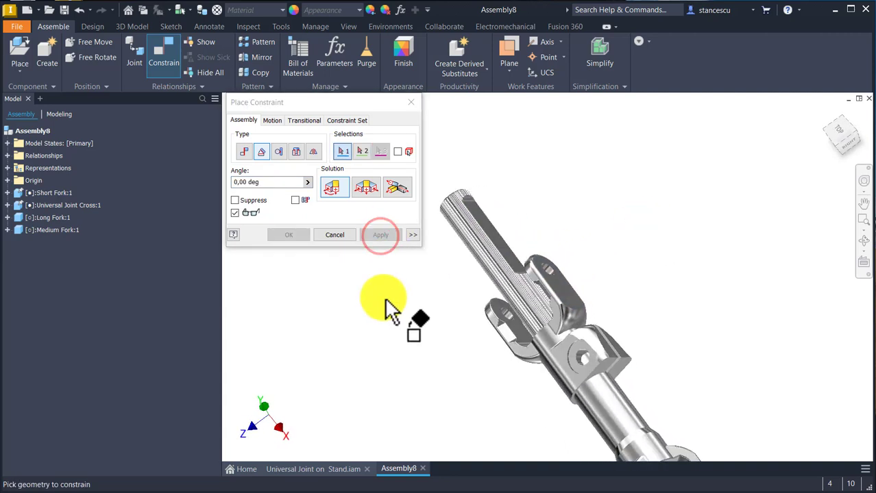
middle_click_drag(387, 367, 464, 401, "shift")
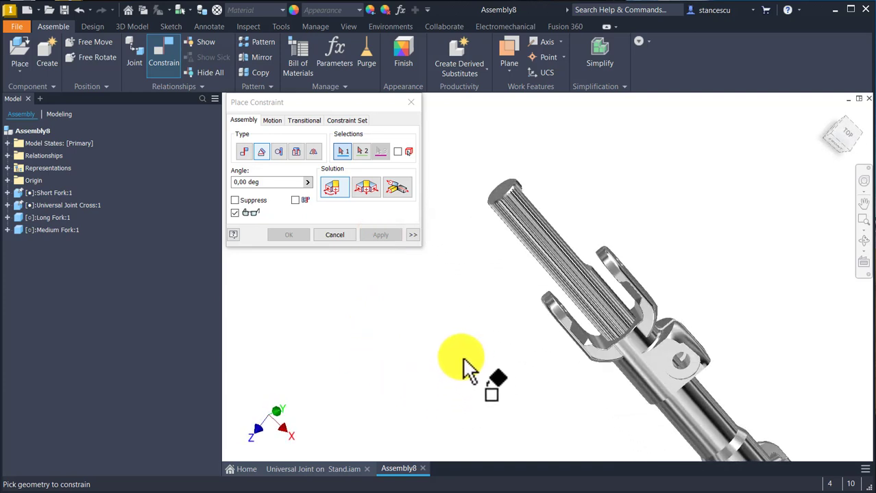
left_click(334, 235)
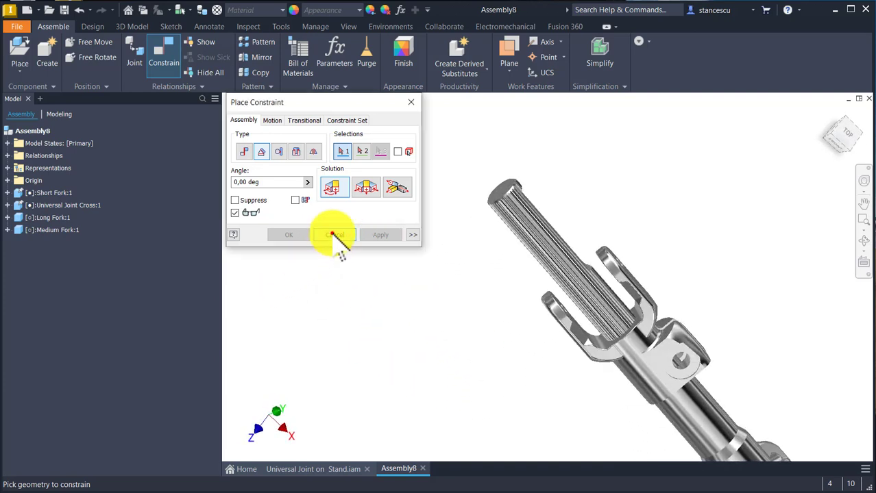
Step: Slide the Medium Fork along the splined shaft until its bore sits at the shaft's free end
left_click_drag(621, 378, 541, 243)
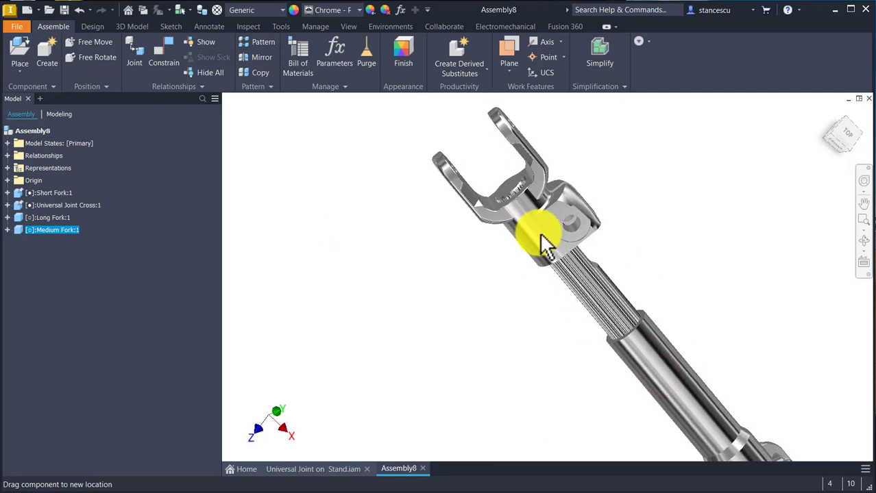
scroll(538, 240, "down", 2)
middle_click_drag(535, 248, 376, 336, "shift")
scroll(514, 278, "down", 2)
left_click(375, 336)
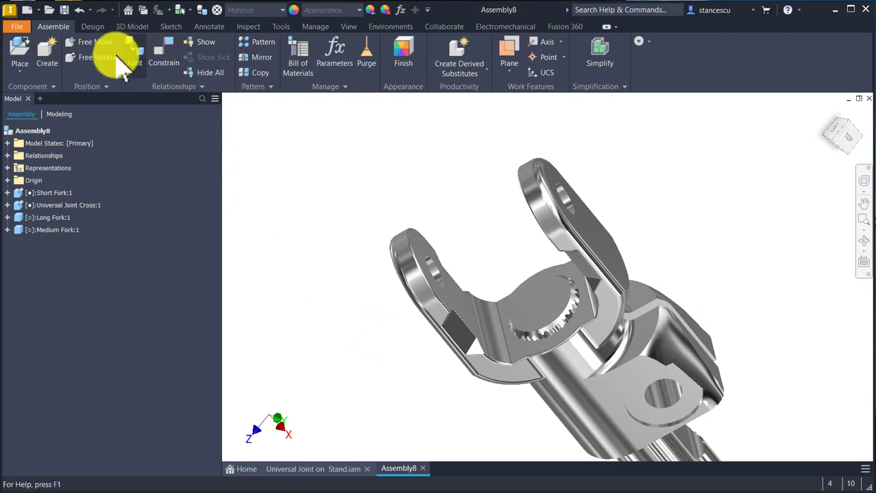
Step: Add a Flush constraint with 0 mm offset between the splined shaft's end face and the Medium Fork's inner face around the bore
left_click(163, 63)
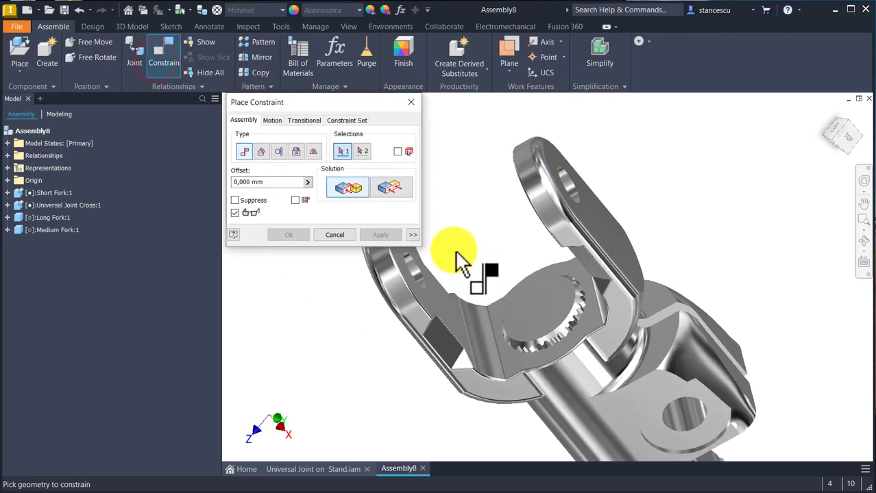
left_click(388, 183)
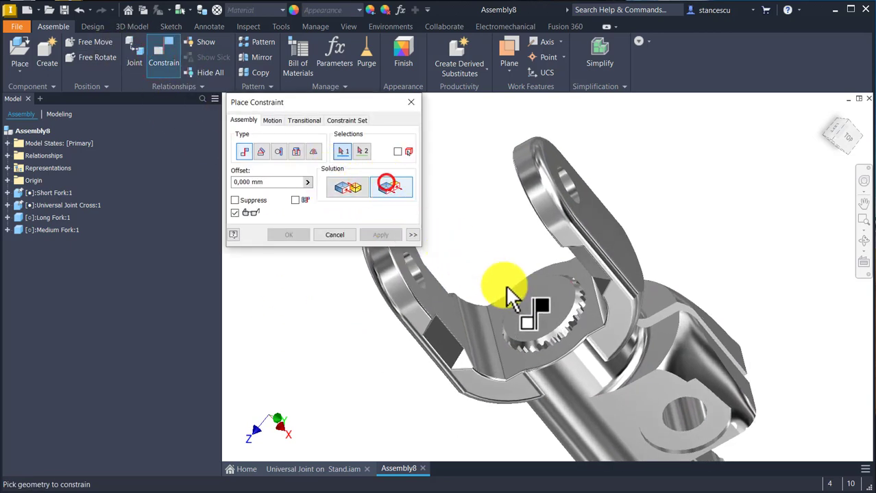
left_click(525, 299)
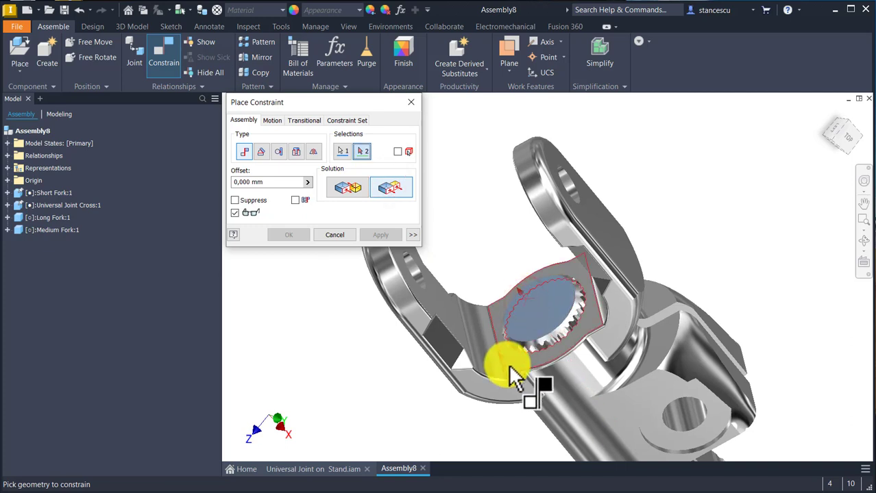
left_click(509, 370)
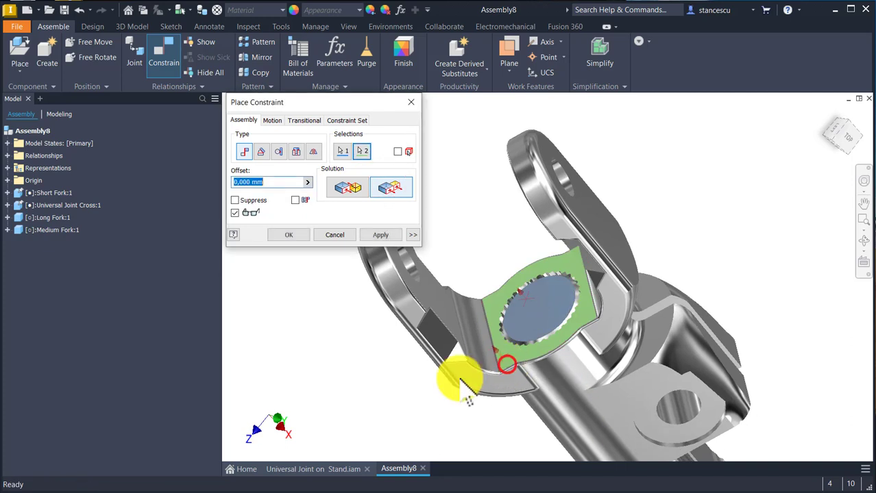
left_click(388, 233)
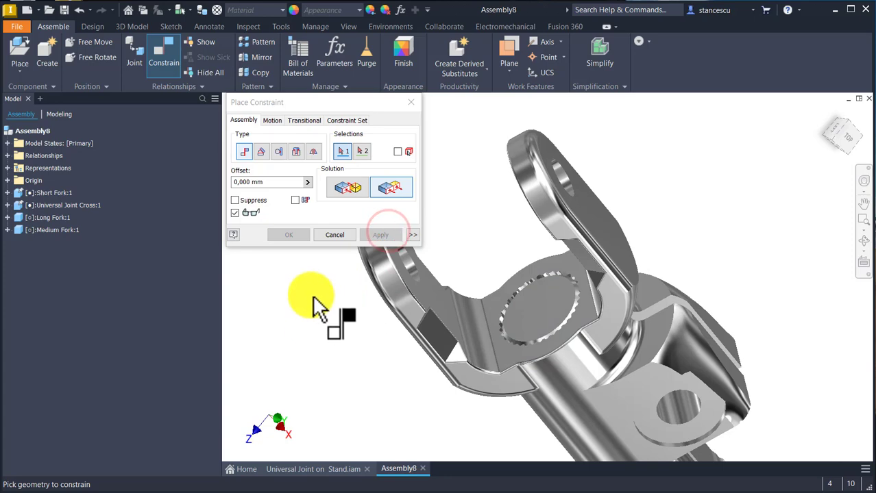
left_click(335, 234)
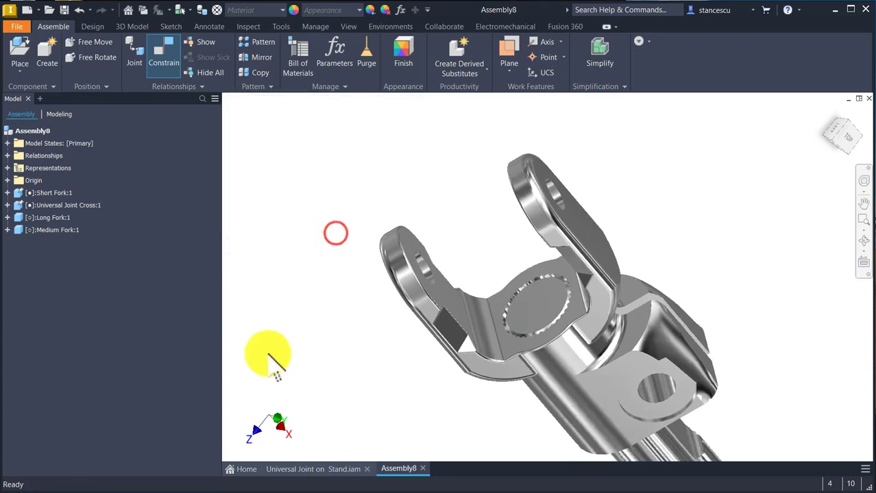
Step: Ground the Long Fork and the Medium Fork
key("F6")
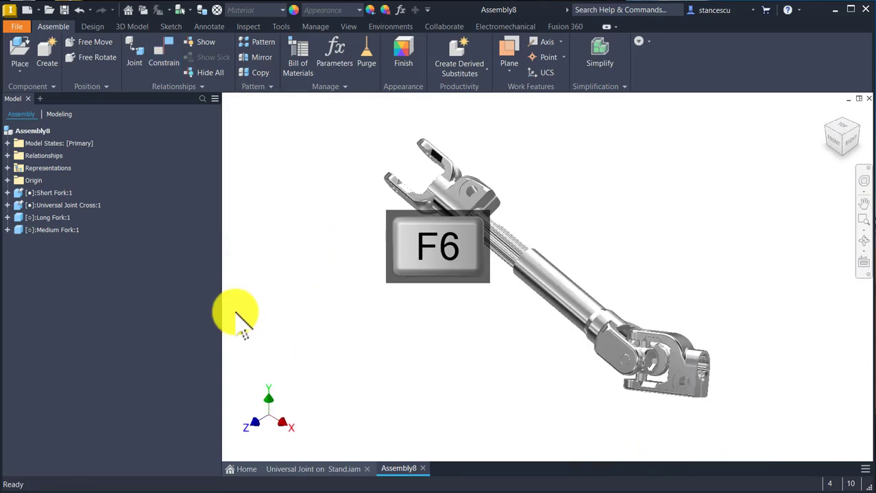
left_click(309, 144)
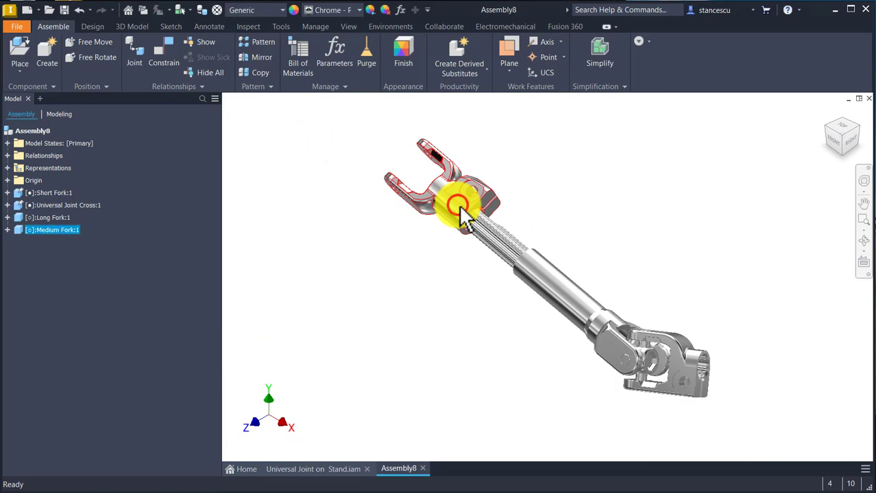
right_click(458, 206)
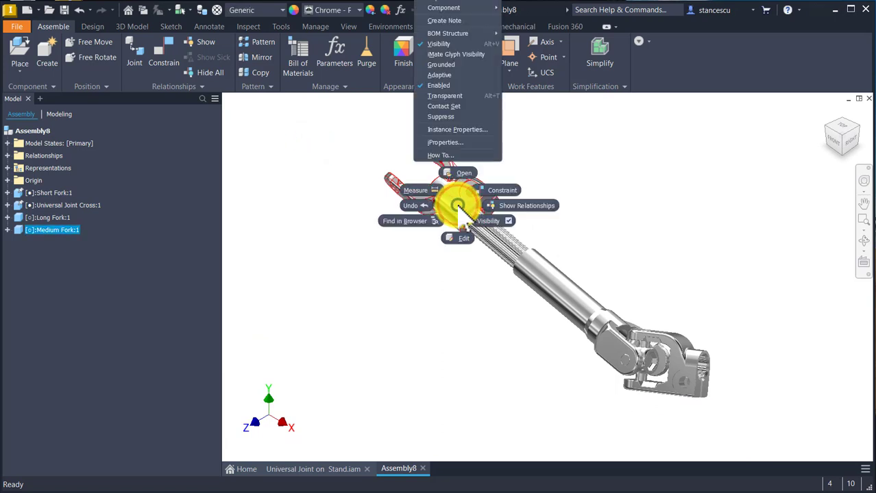
left_click(437, 65)
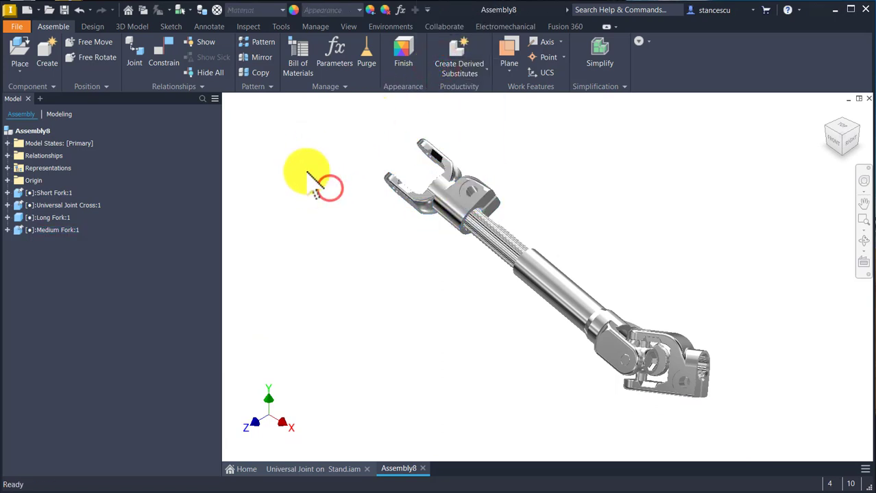
Step: Place a second Universal Joint Cross.ipt in the assembly beside the Medium Fork's open arms
left_click(18, 52)
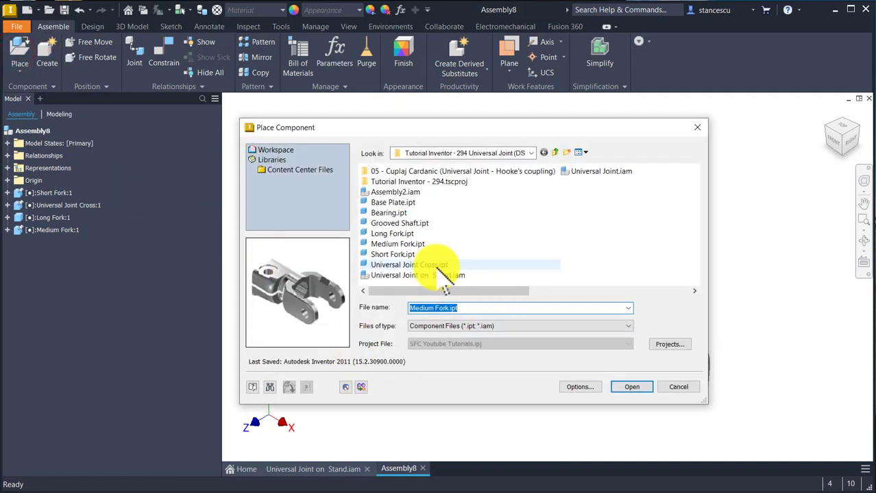
double_click(433, 265)
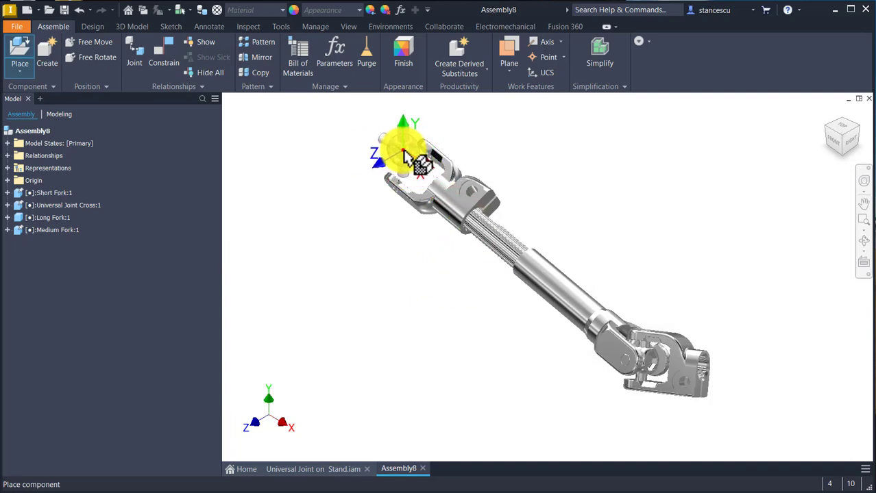
left_click(404, 154)
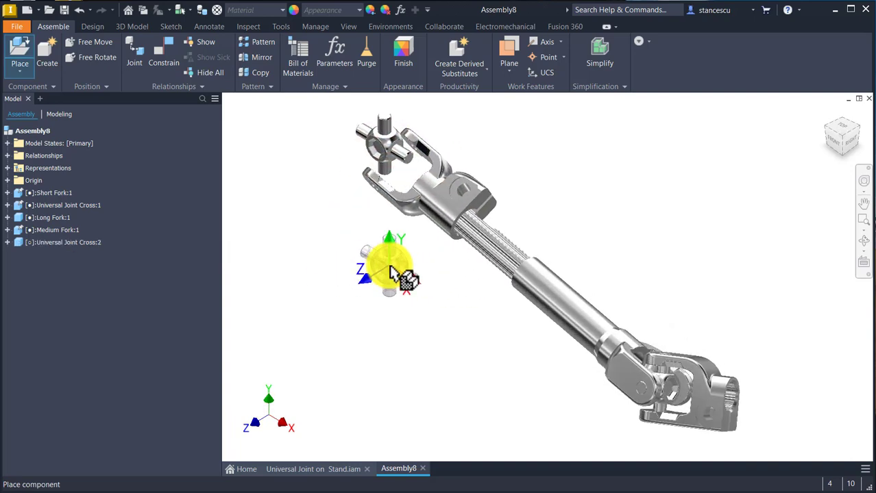
scroll(401, 263, "down", 5)
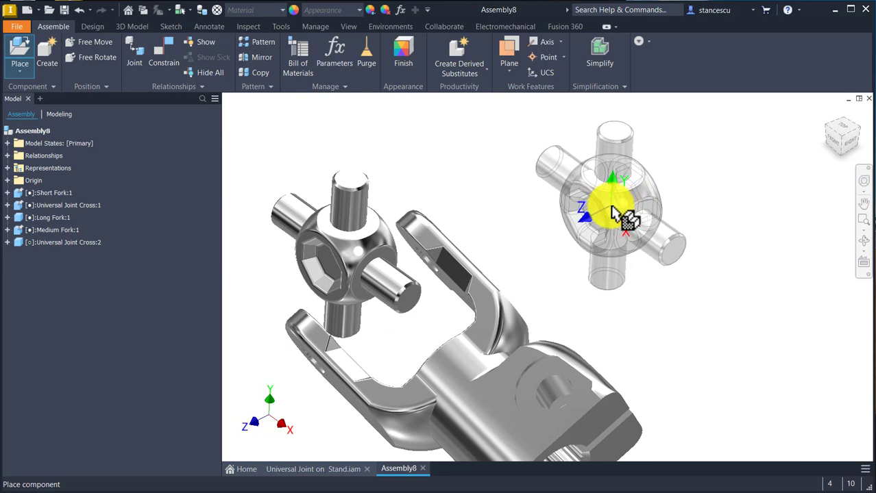
key("Escape")
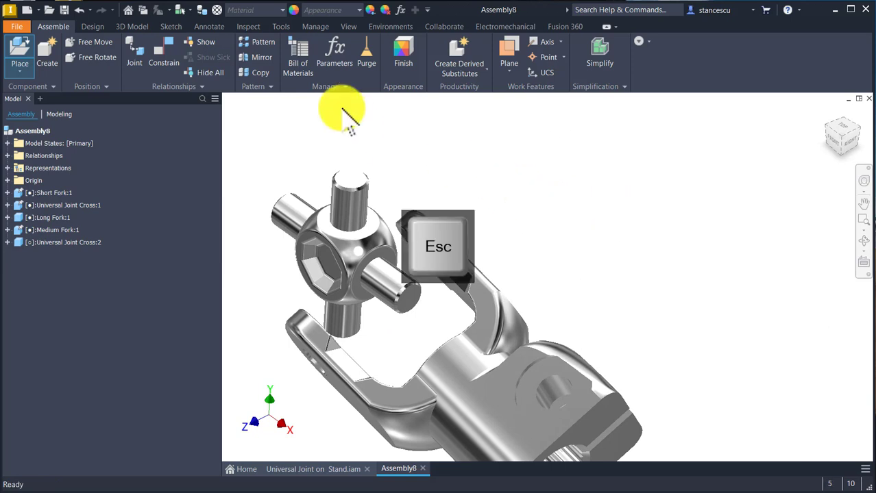
Step: Mate the axis of the second cross's vertical pin to the axis of the Medium Fork's arm holes with 0 mm offset
left_click(163, 52)
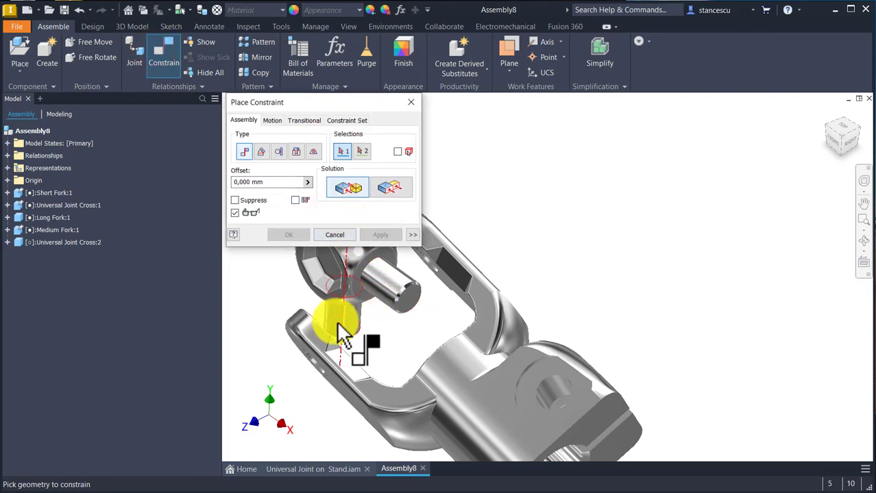
left_click(337, 324)
middle_click_drag(477, 304, 480, 391, "shift")
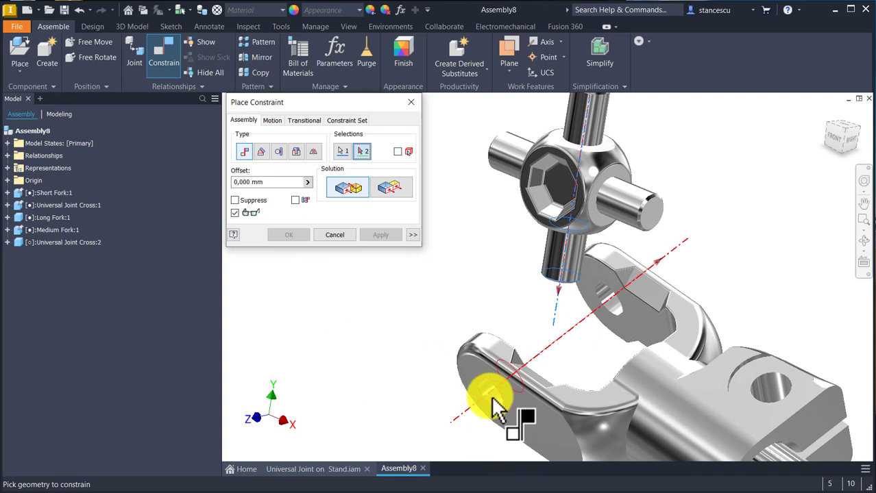
left_click(495, 406)
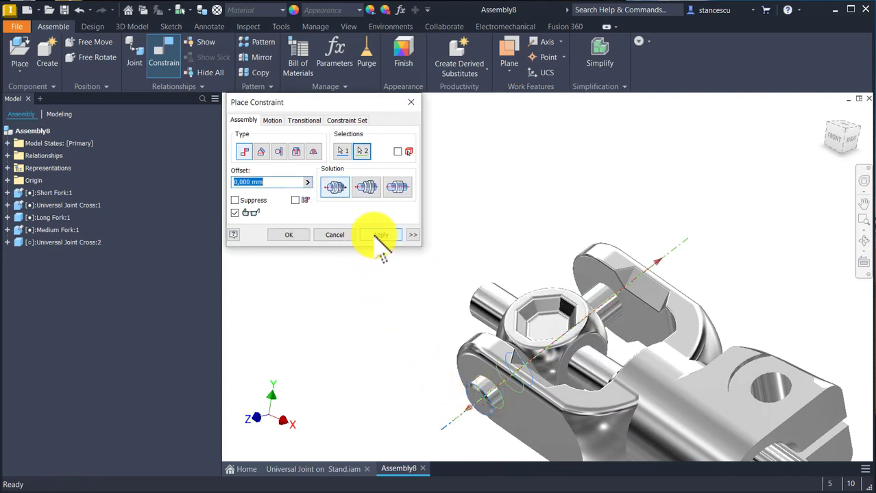
left_click(380, 235)
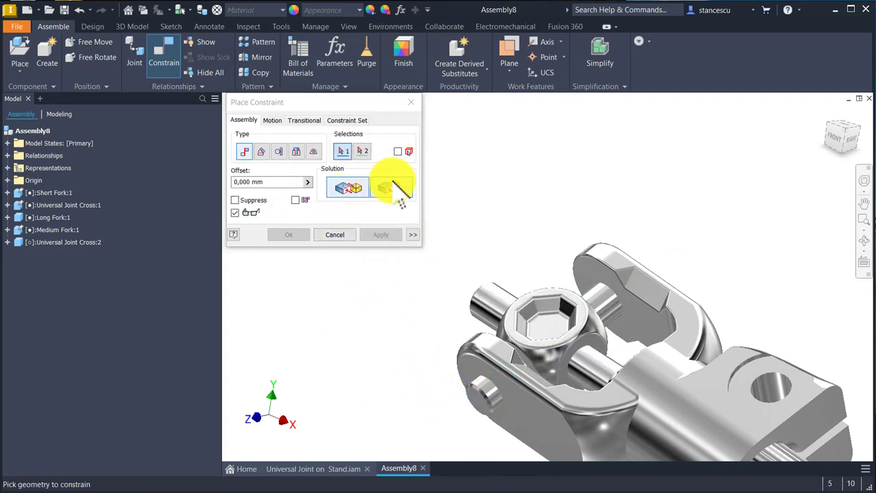
Step: Add a Flush constraint with 0 mm offset between the second cross's pin end face and the Medium Fork arm's outer face
left_click(390, 185)
left_click(475, 404)
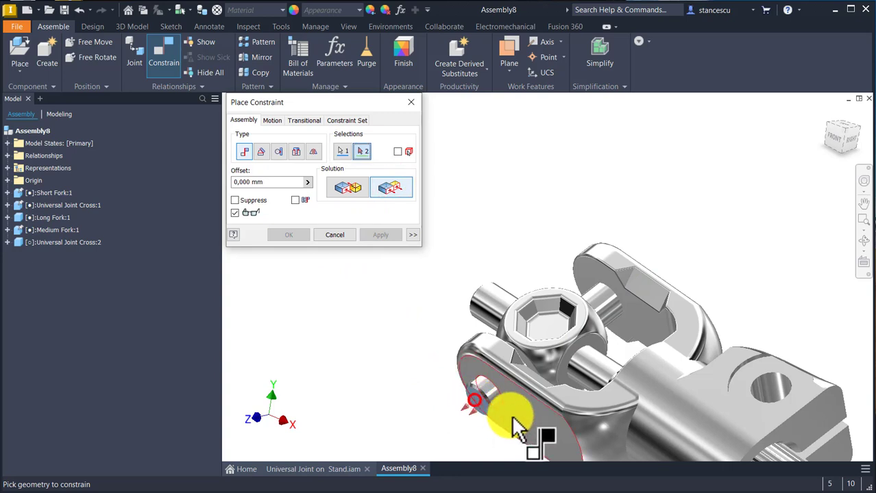
left_click(481, 425)
left_click(288, 235)
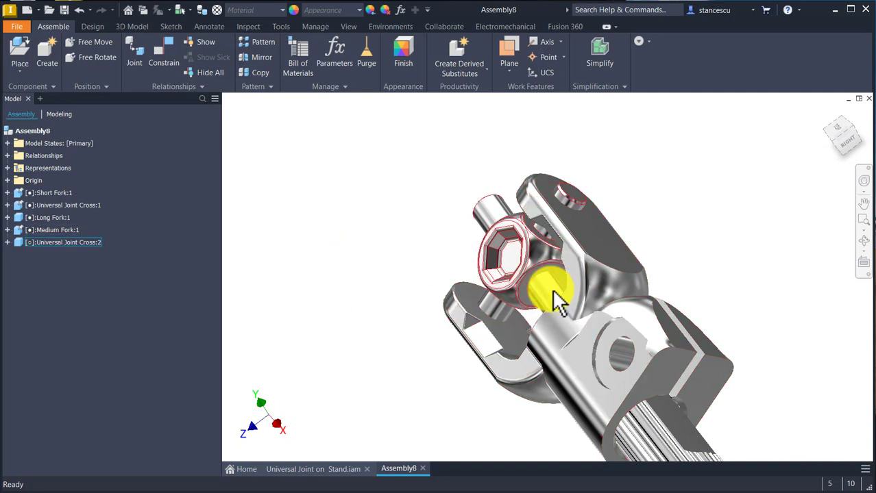
Step: Rotate the second cross about its mated pins until a free pin points out of the Medium Fork, and ground the cross
left_click_drag(552, 295, 459, 211)
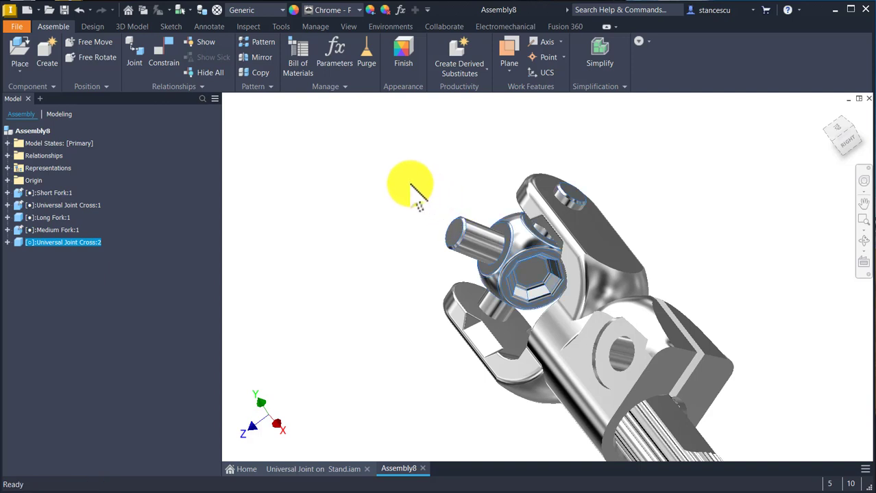
right_click(506, 255)
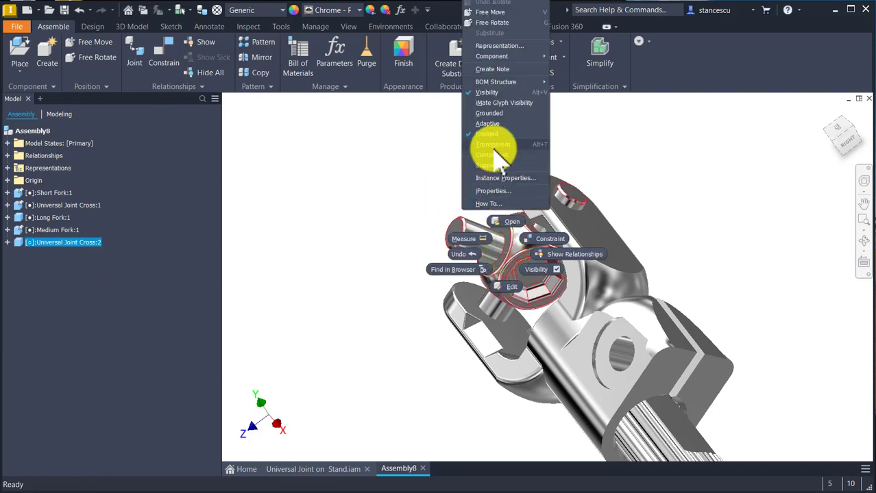
left_click(493, 114)
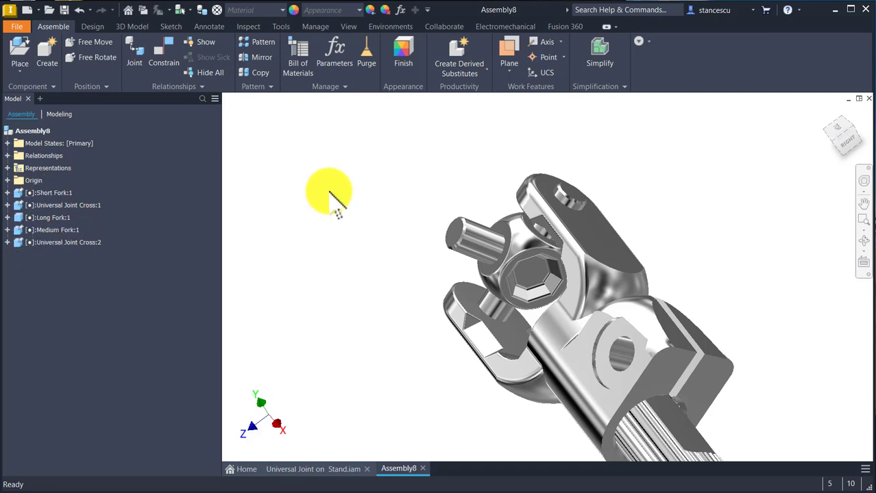
left_click(302, 185)
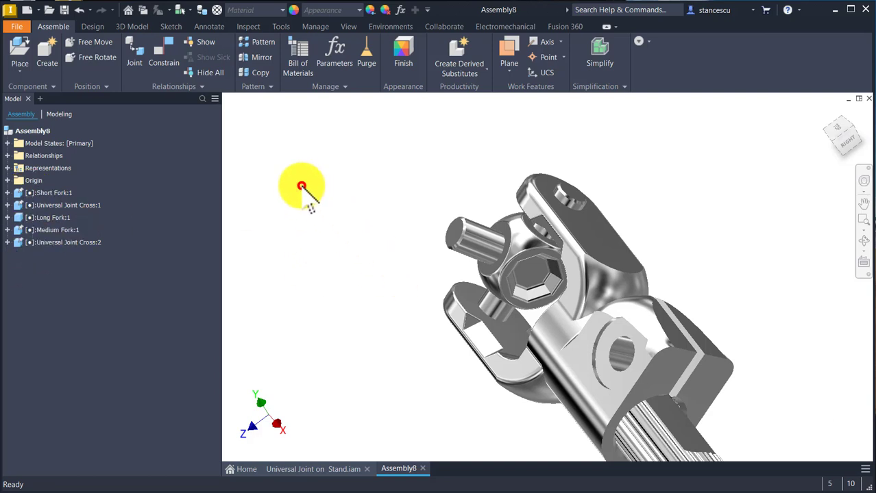
Step: Place a second Short Fork.ipt in the assembly near the second cross
key("F6")
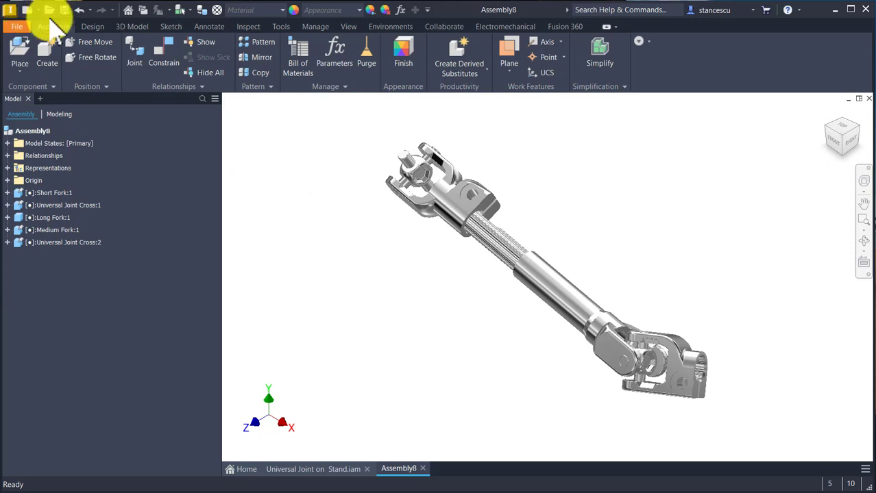
left_click(26, 50)
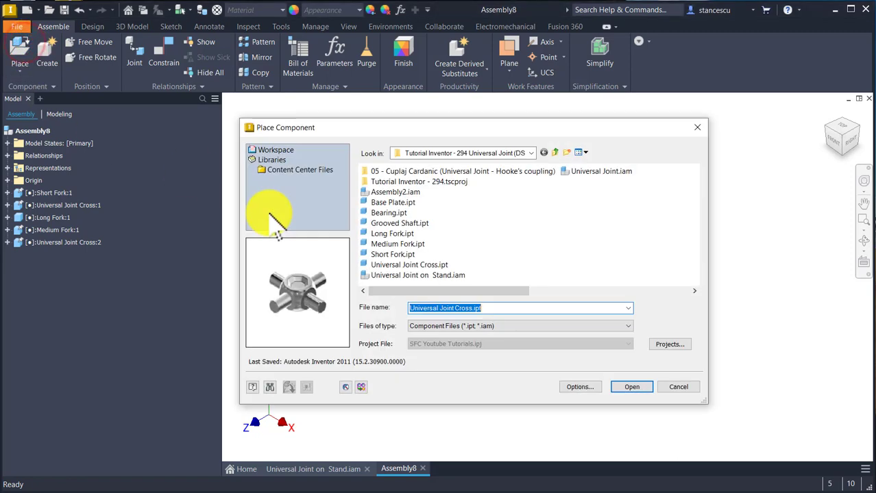
double_click(393, 254)
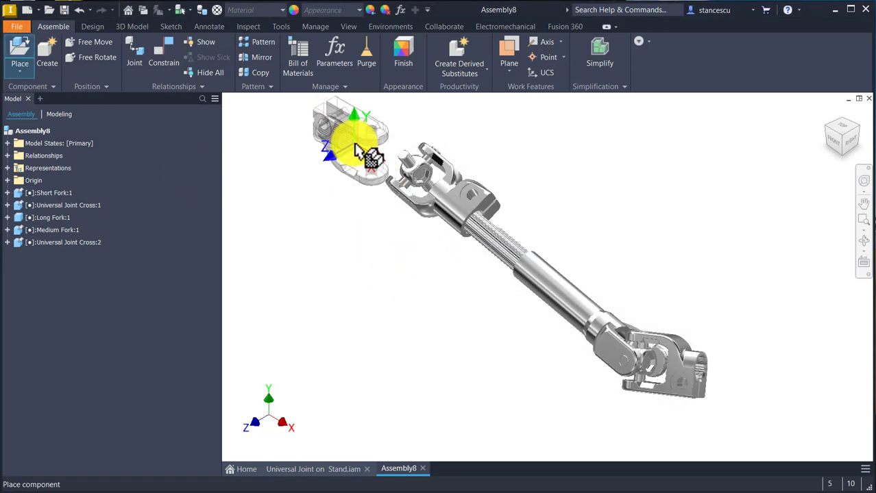
left_click(355, 146)
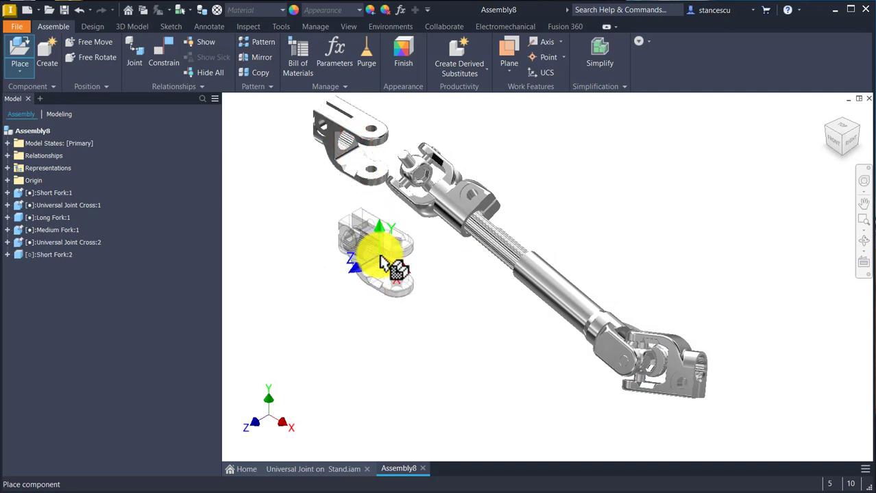
key("Escape")
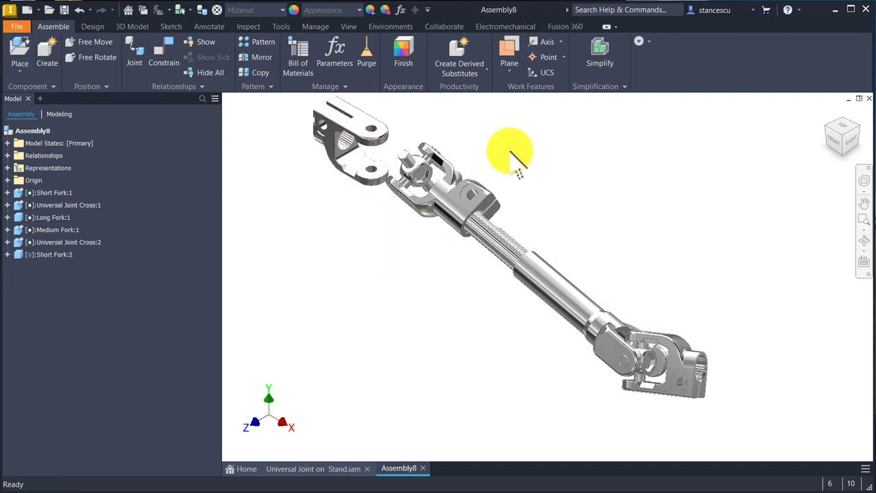
Step: Mate the axis of the second Short Fork's arm holes to the axis of the second cross's free pin with 0 mm offset
scroll(430, 201, "up", 5)
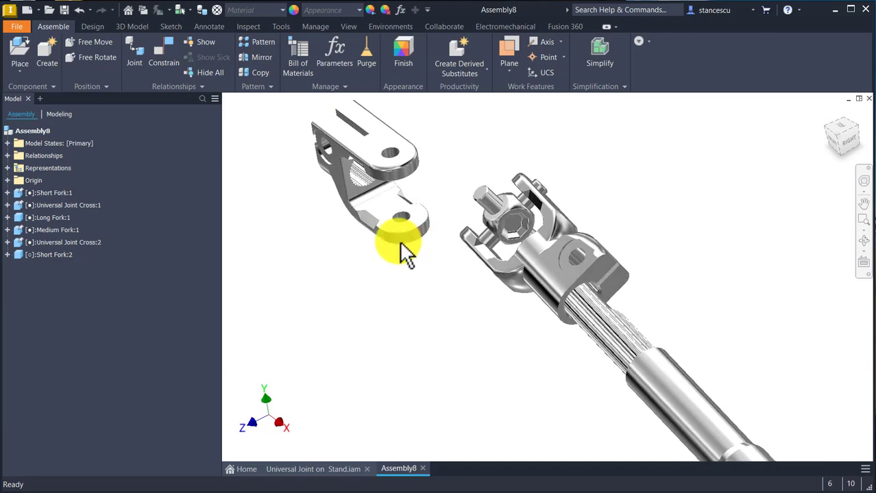
left_click(158, 48)
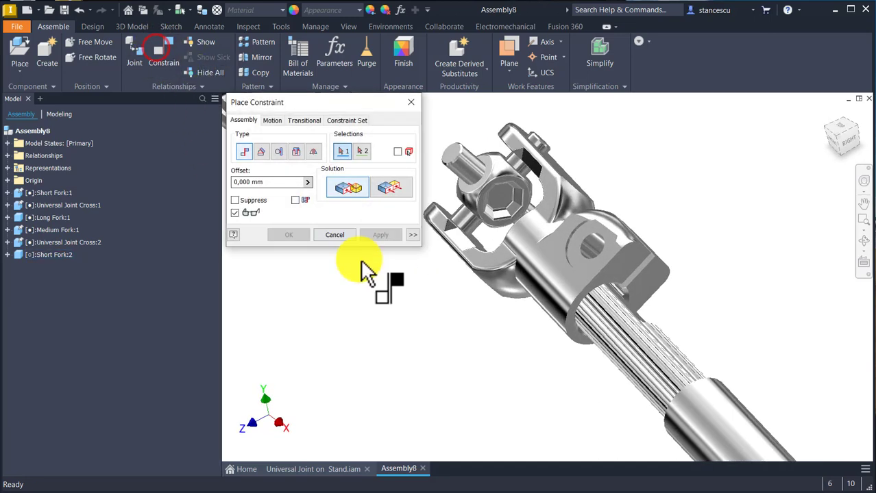
scroll(368, 270, "down", 4)
scroll(469, 358, "up", 2)
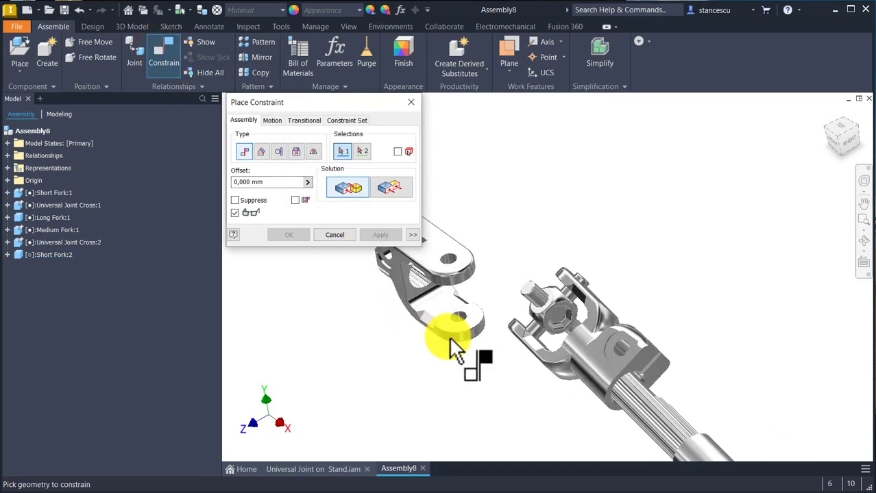
scroll(452, 343, "up", 3)
left_click(528, 327)
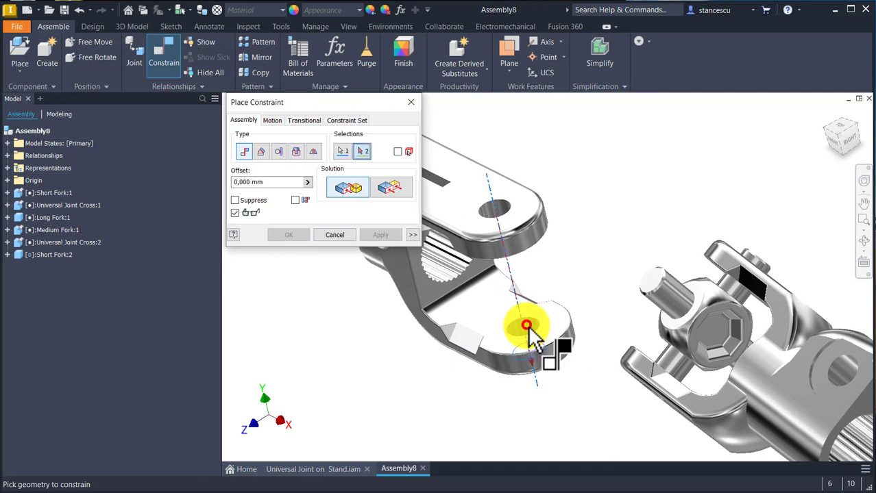
left_click(678, 322)
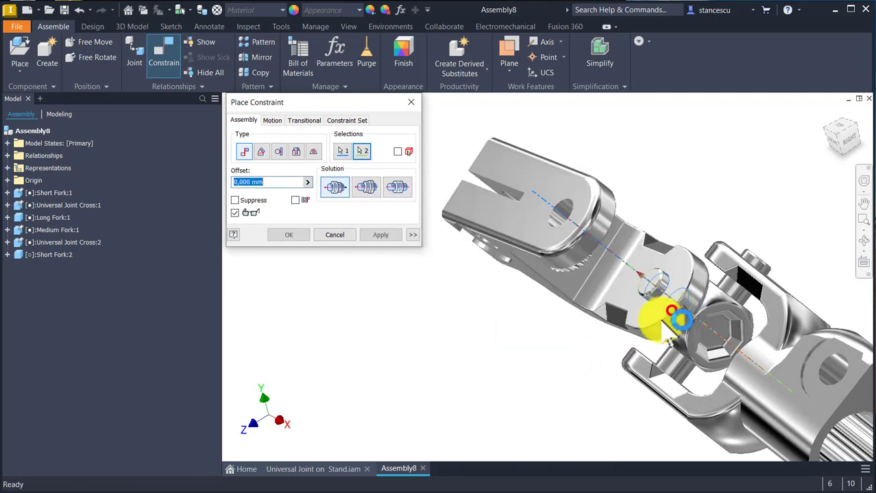
left_click(382, 235)
Step: Add a Flush constraint with 0 mm offset between the second Short Fork arm's outer face and the cross pin's end face
left_click(391, 188)
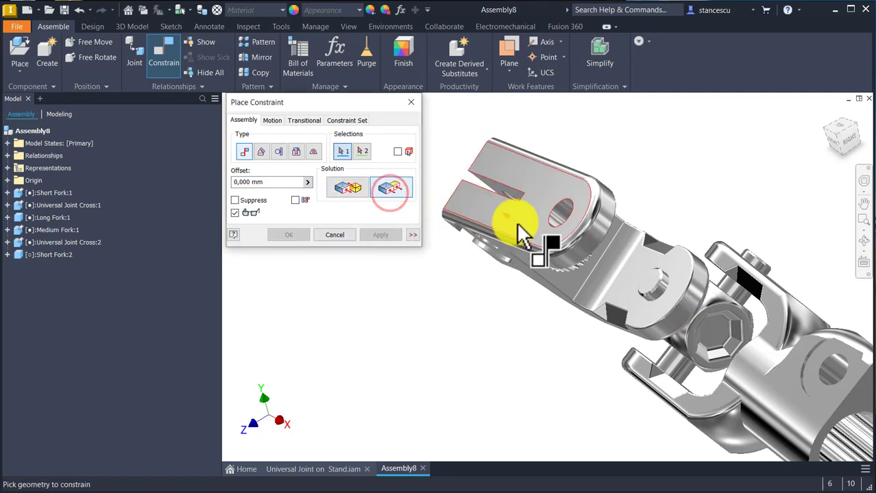
left_click(515, 223)
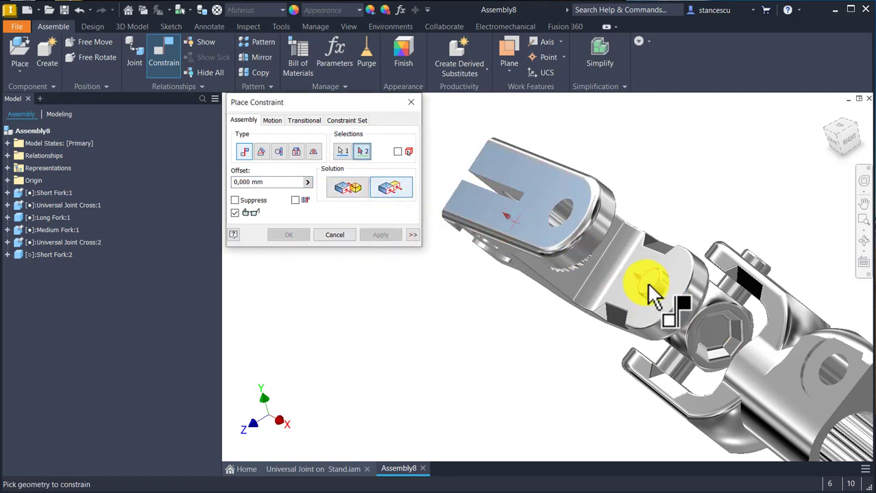
left_click(655, 294)
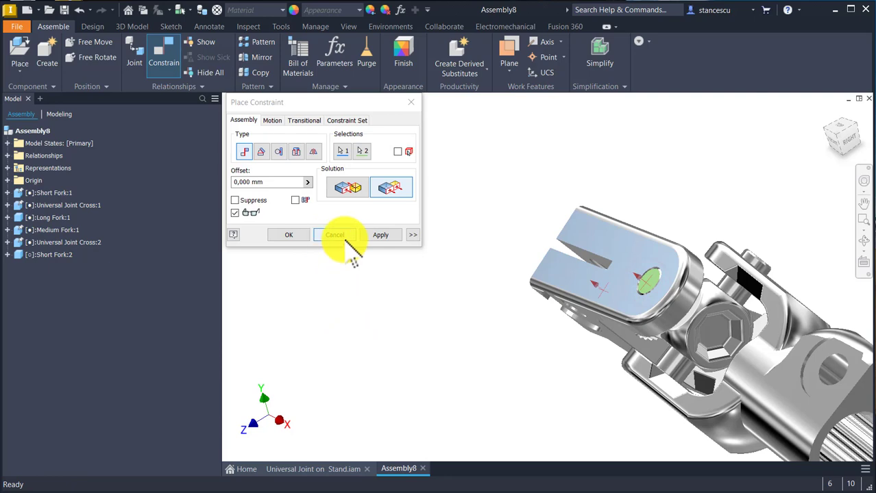
left_click(291, 235)
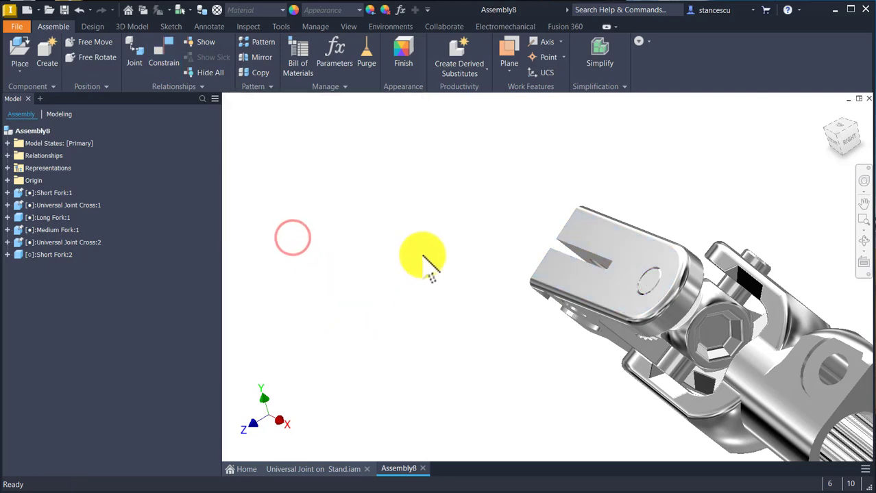
Step: Swing the second Short Fork upward about its cross pins and save the assembly as Assembly8.iam
middle_click_drag(448, 227, 377, 234, "shift")
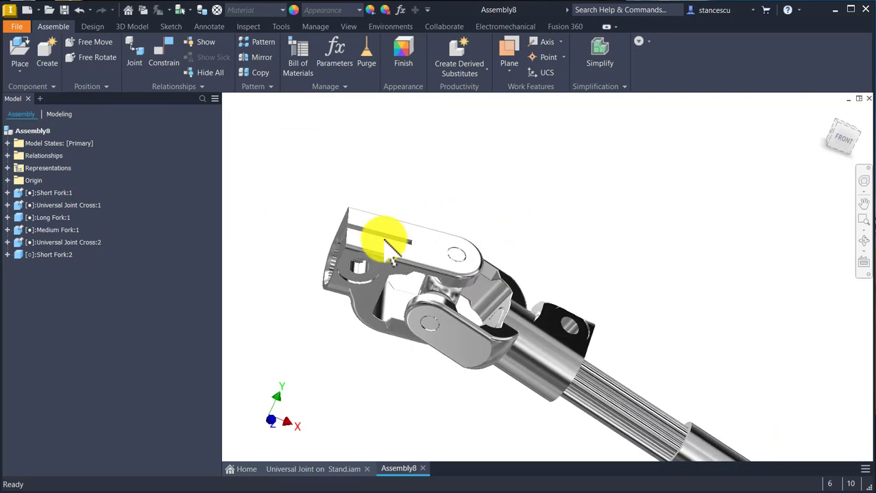
left_click_drag(368, 257, 658, 226)
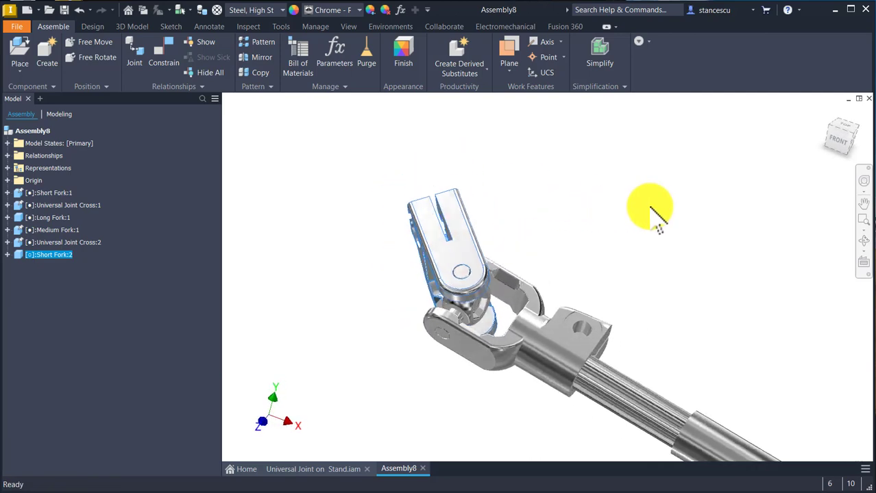
key("F6")
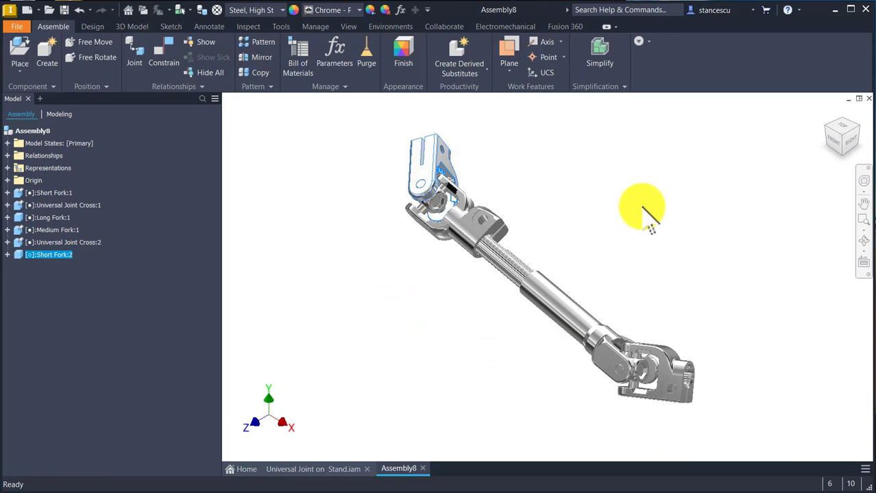
left_click(641, 206)
left_click(295, 173)
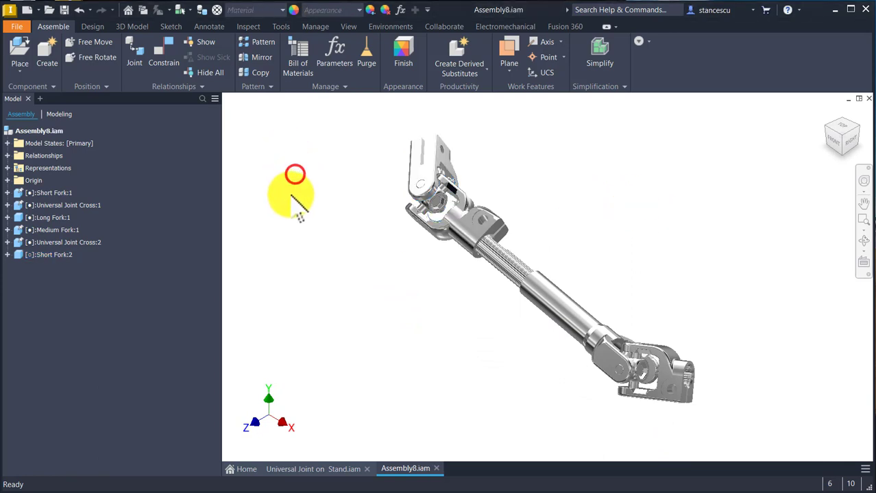
Step: Place two instances of the Grooved Shaft part in the assembly, one near each Short Fork
left_click(21, 51)
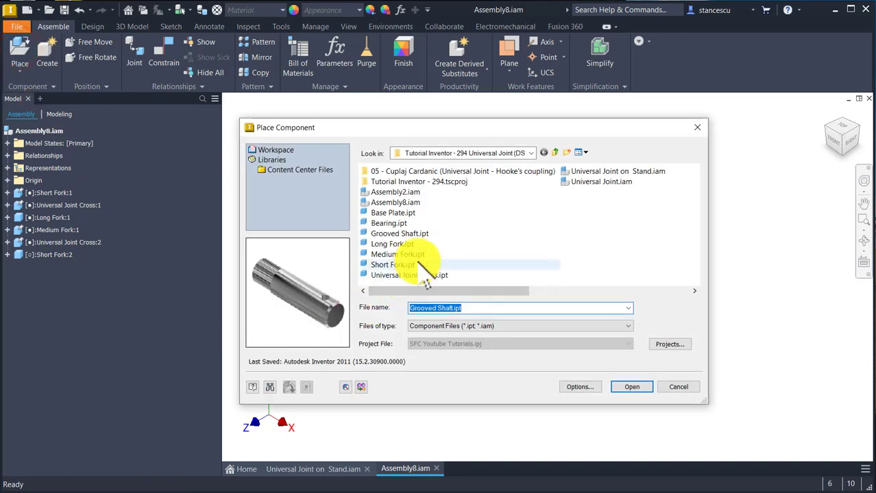
double_click(396, 234)
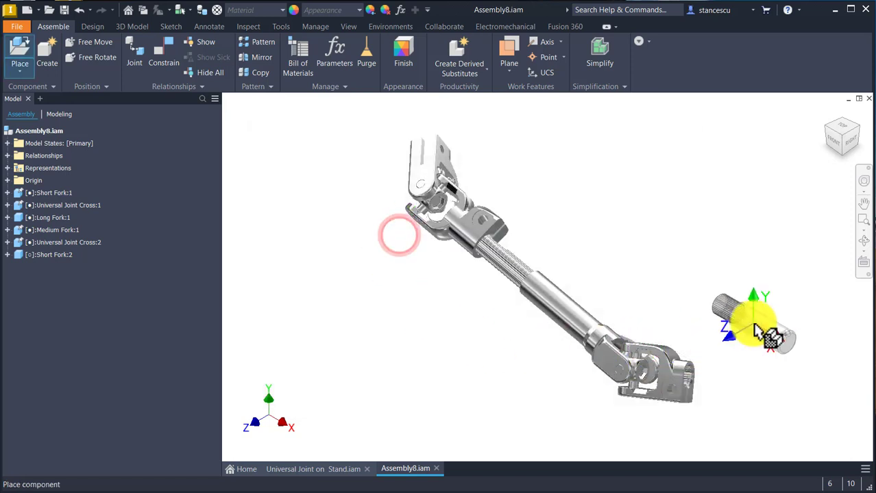
left_click(738, 359)
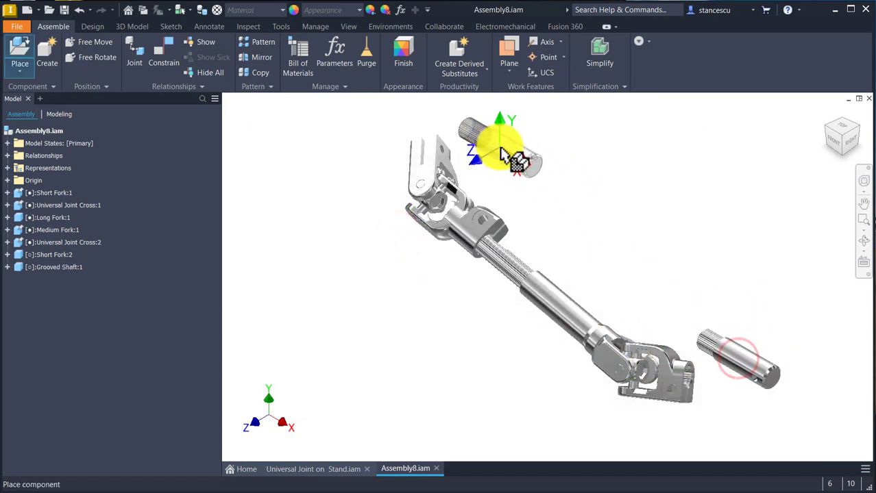
left_click(495, 134)
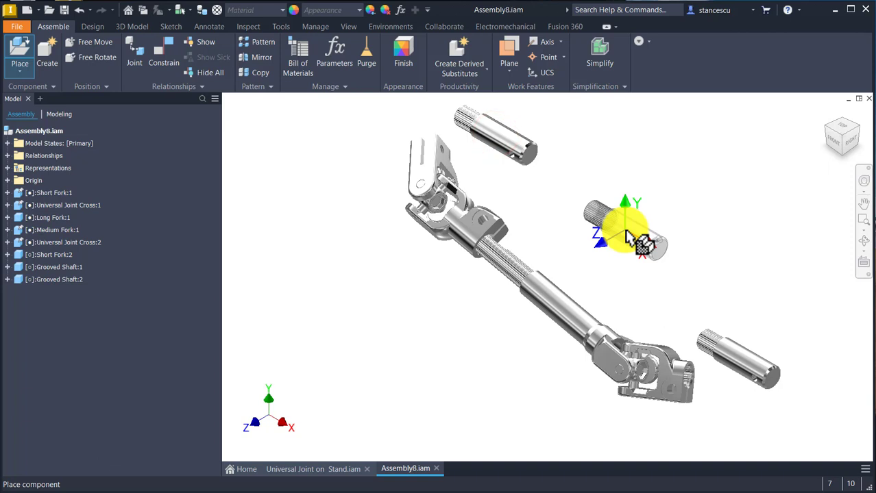
key("Escape")
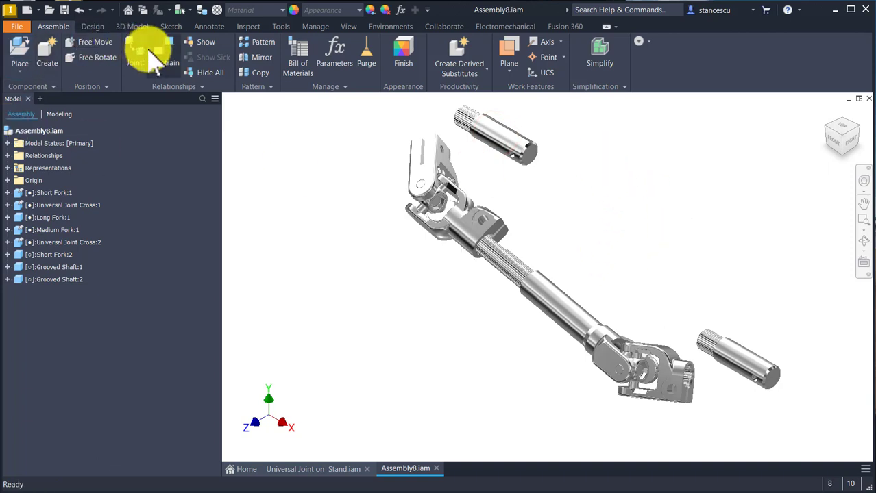
Step: Add an Insert constraint with 0 mm offset between the first Grooved Shaft's spline shoulder edge and the first Short Fork's splined bore edge
left_click(159, 55)
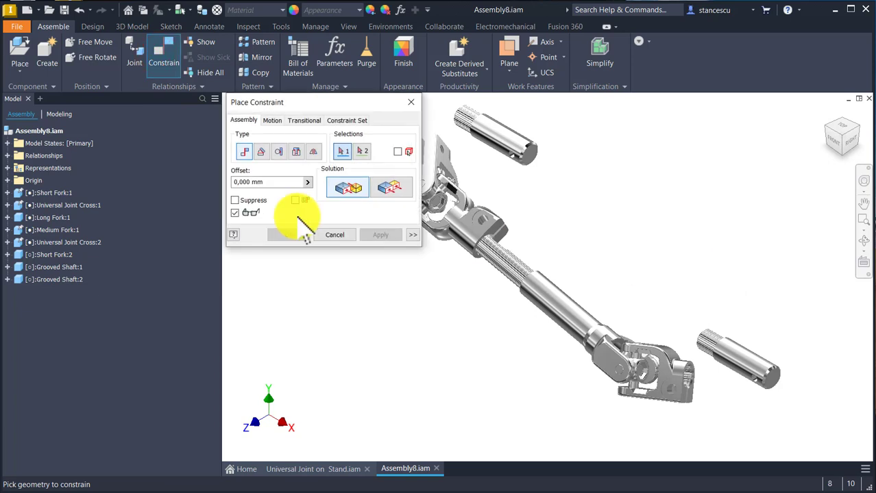
left_click(297, 150)
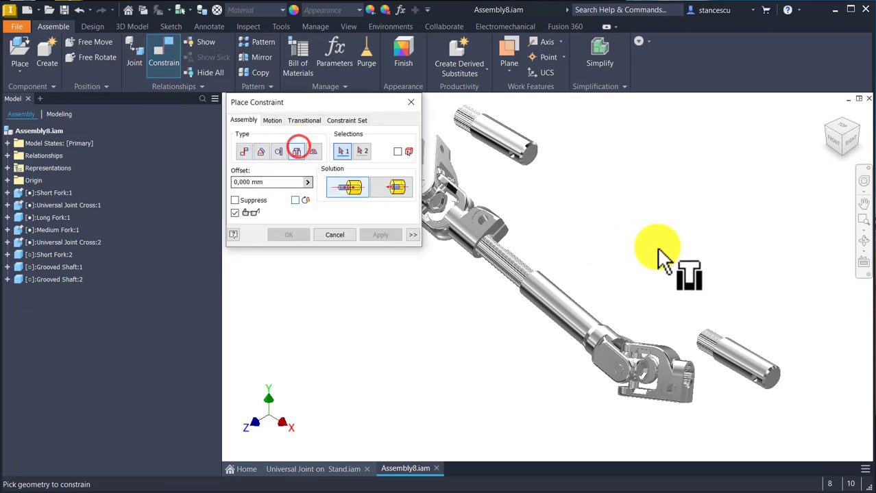
left_click(730, 350)
scroll(713, 416, "up", 3)
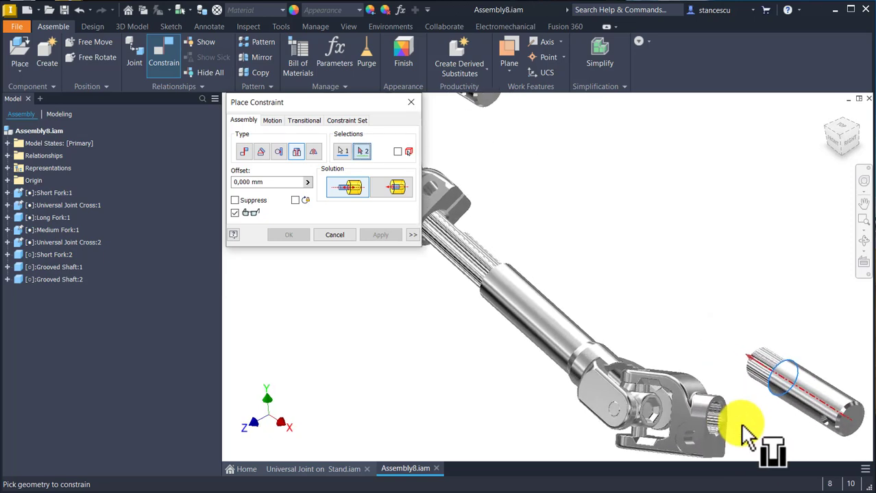
scroll(747, 432, "up", 3)
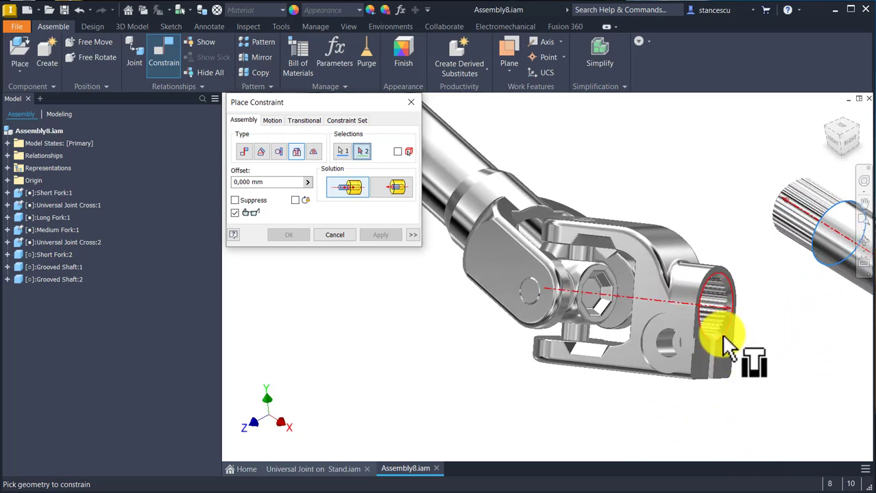
left_click(722, 336)
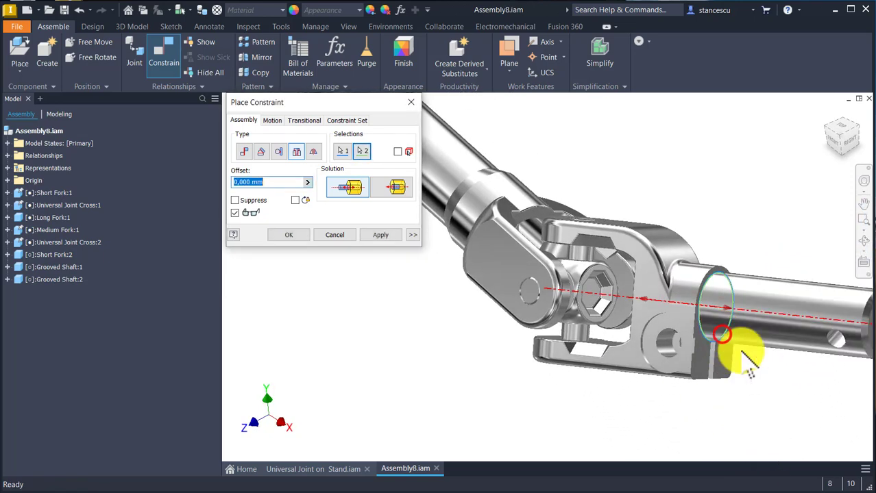
left_click(381, 235)
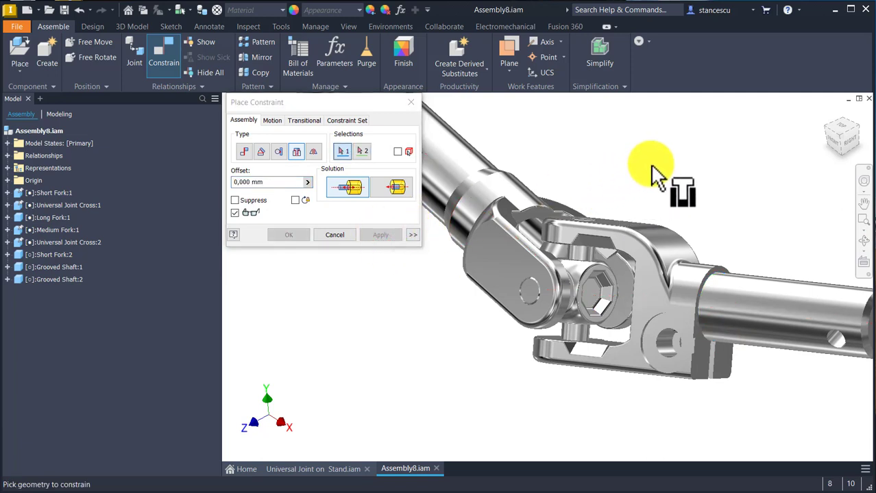
left_click(335, 235)
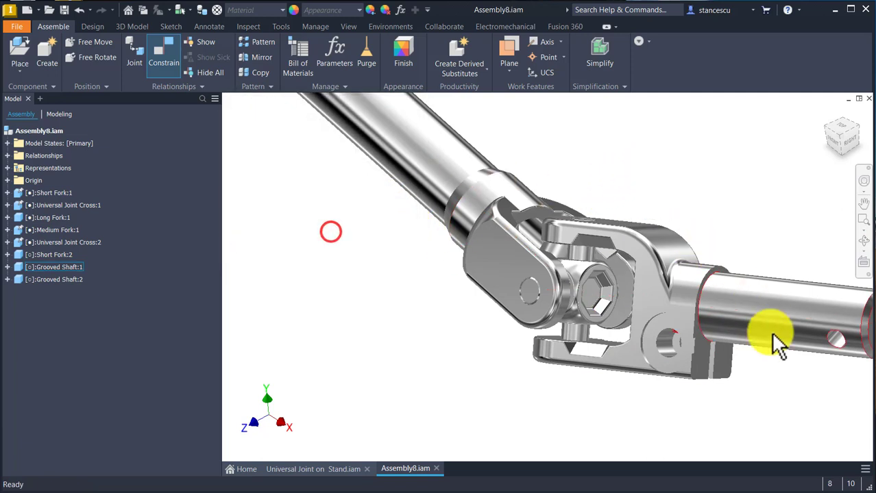
Step: Add a 0 deg Directed Angle constraint between the first Grooved Shaft's cross-hole axis and the outer face of the first Short Fork's upper arm
left_click_drag(779, 319, 783, 331)
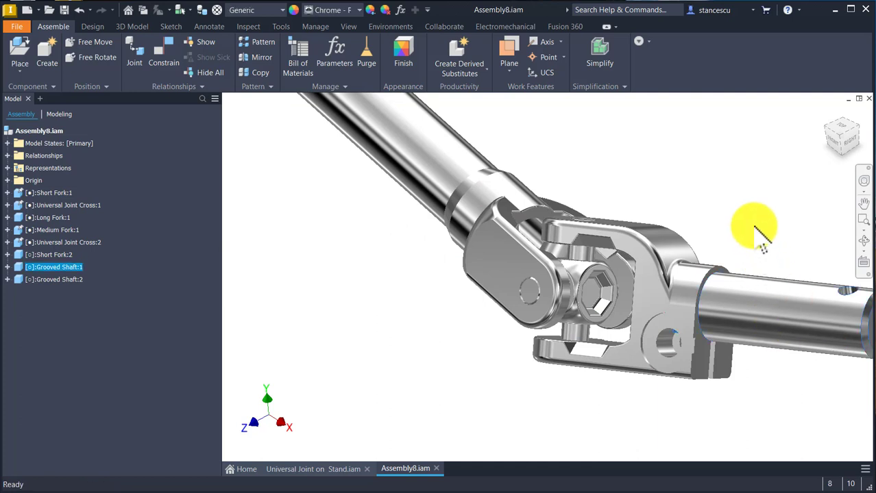
middle_click_drag(752, 231, 645, 179)
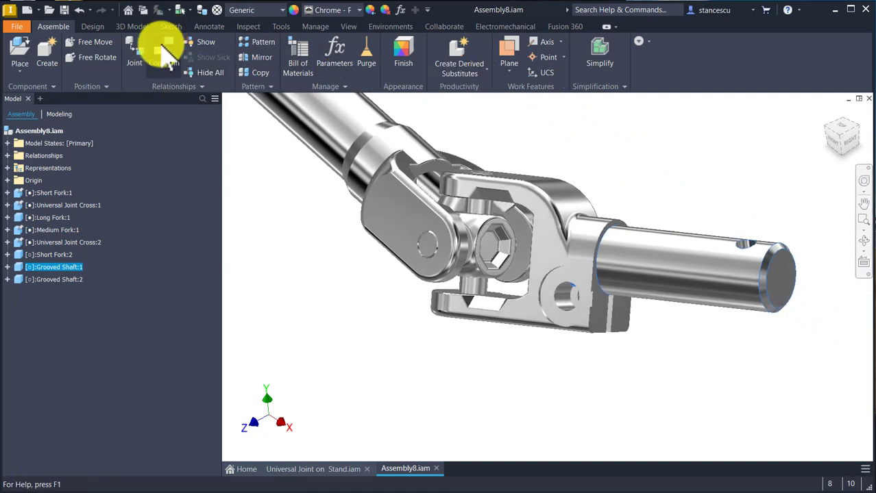
left_click(163, 51)
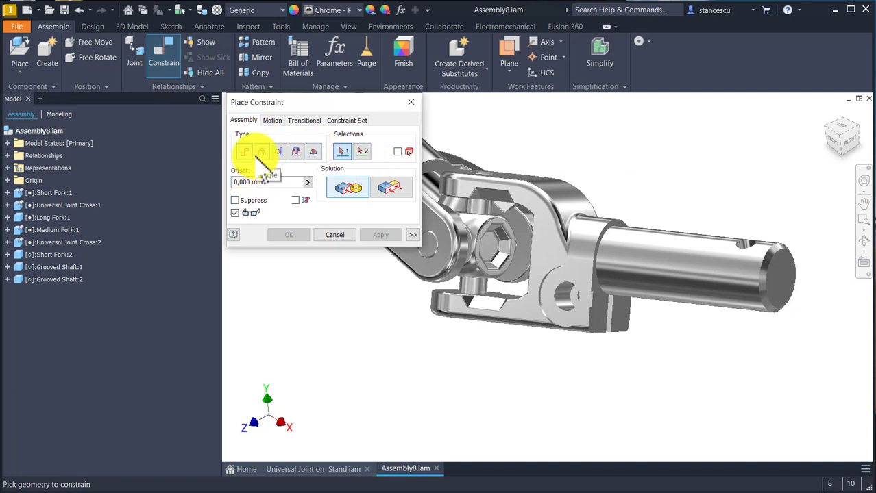
left_click(260, 152)
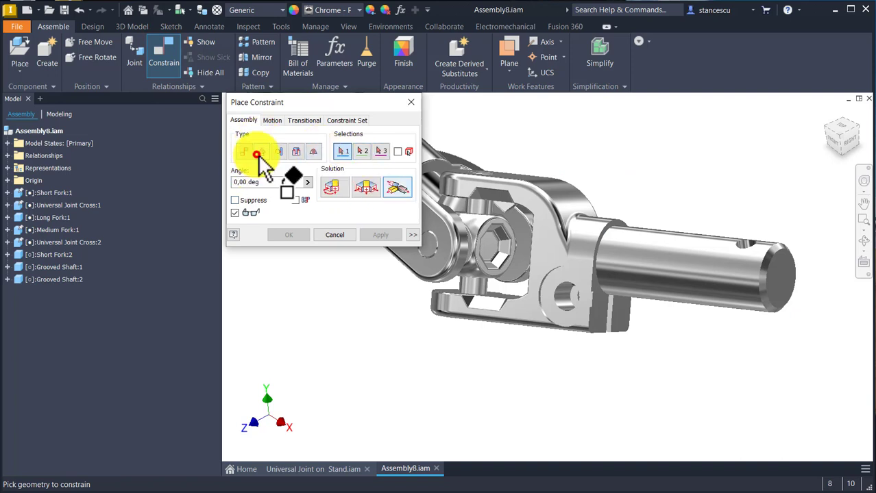
left_click(333, 188)
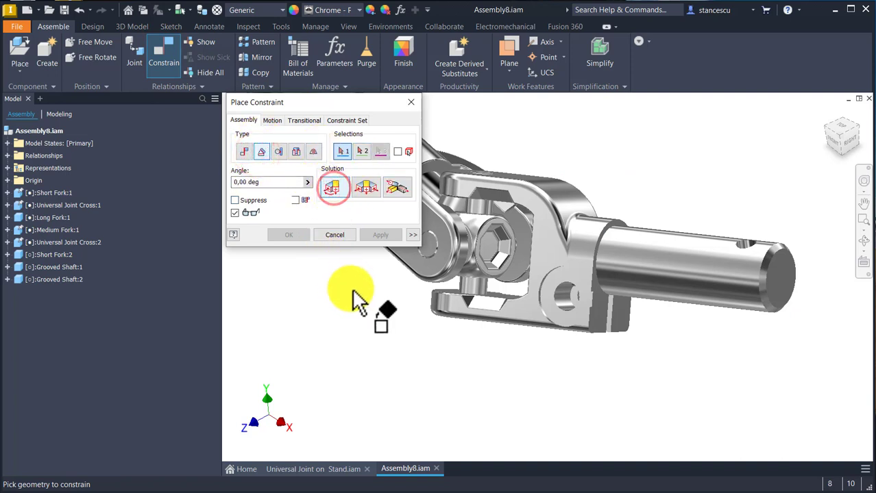
left_click(743, 240)
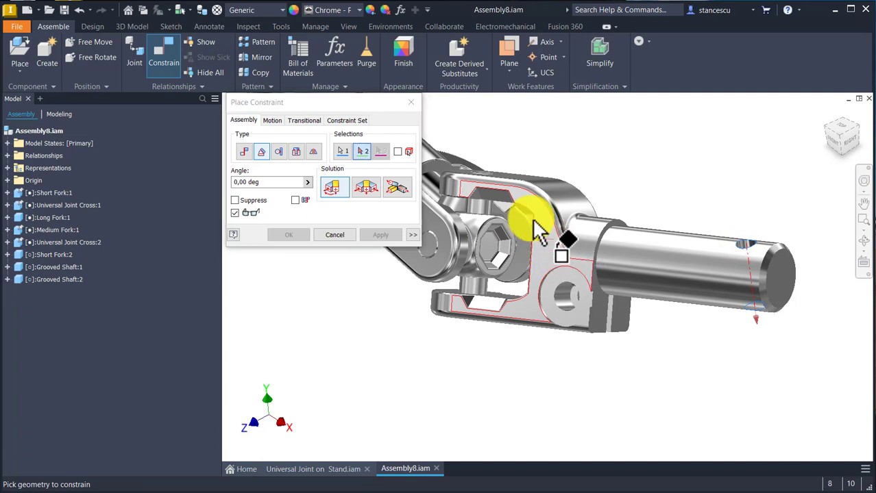
middle_click_drag(539, 146, 519, 215, "shift")
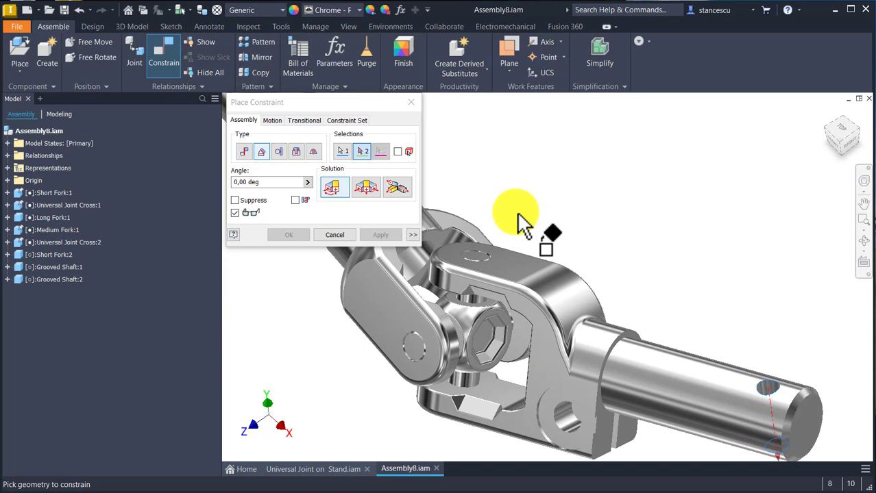
left_click(508, 269)
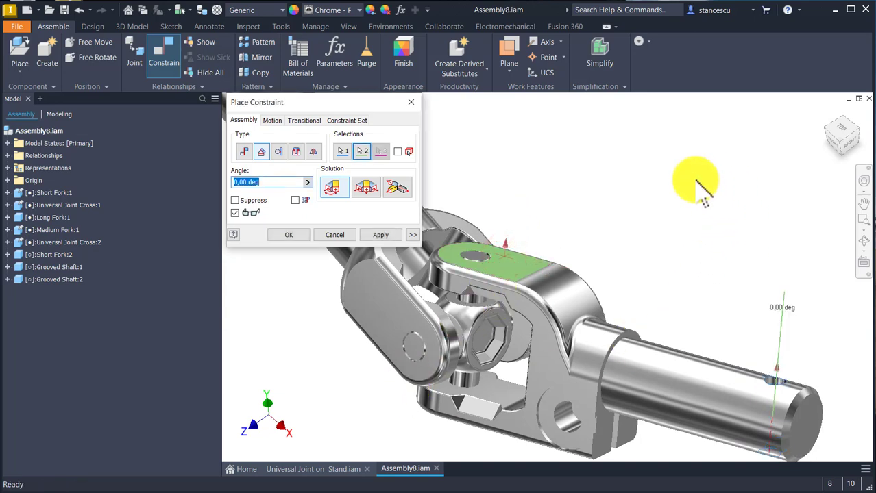
left_click(374, 234)
Step: Add an Insert constraint with 0 mm offset between the second Grooved Shaft's spline shoulder edge and the second Short Fork's splined bore edge
middle_click_drag(506, 181, 747, 385)
scroll(615, 235, "up", 3)
middle_click_drag(448, 181, 561, 440)
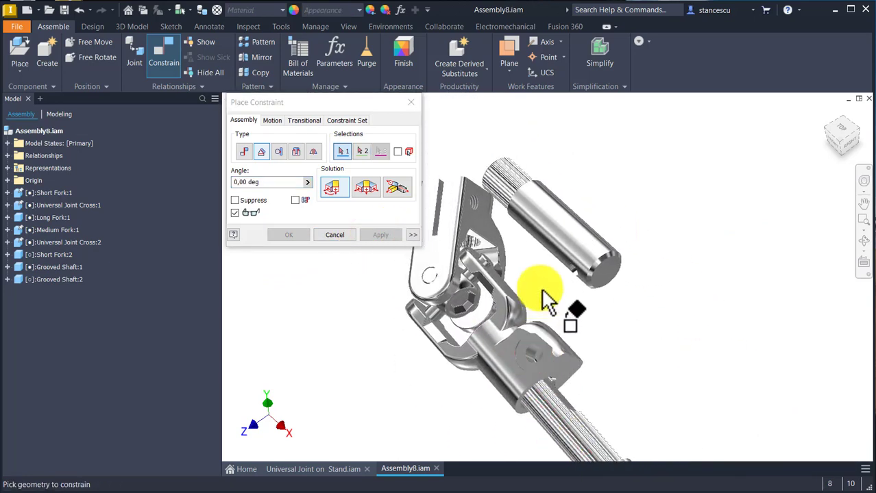
middle_click_drag(507, 248, 552, 319)
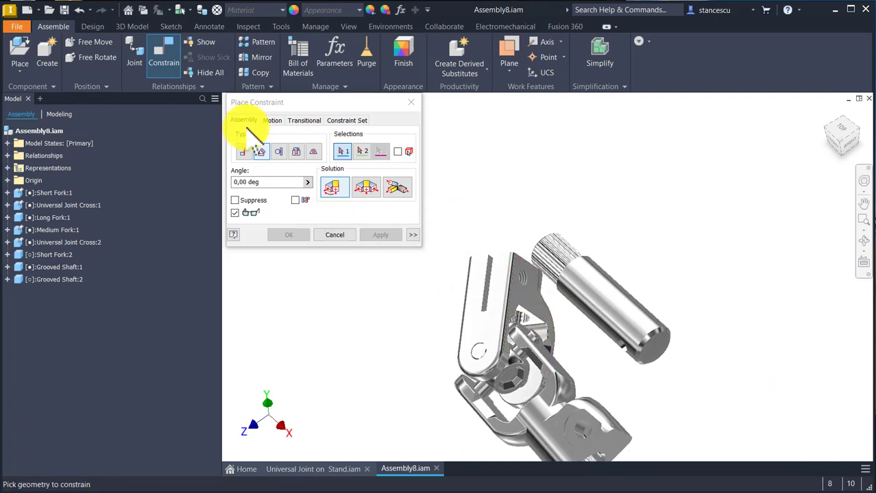
left_click(296, 151)
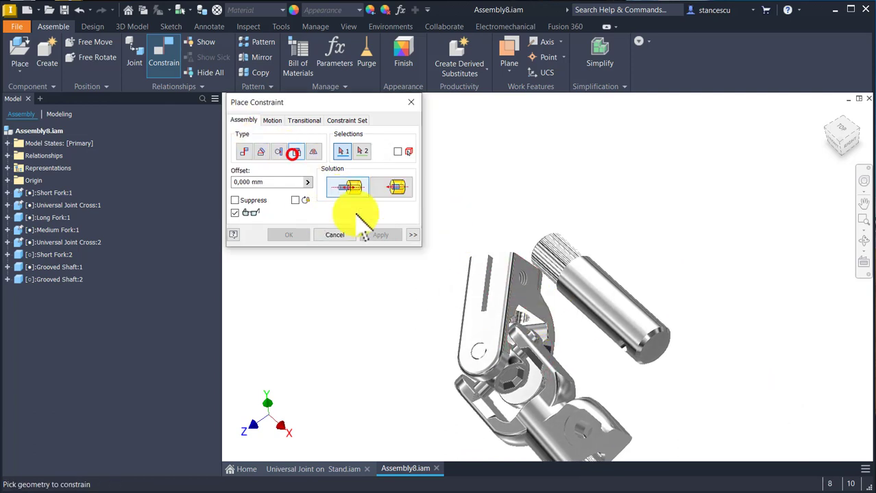
left_click(574, 257)
middle_click_drag(537, 150, 547, 331, "shift")
left_click(557, 295)
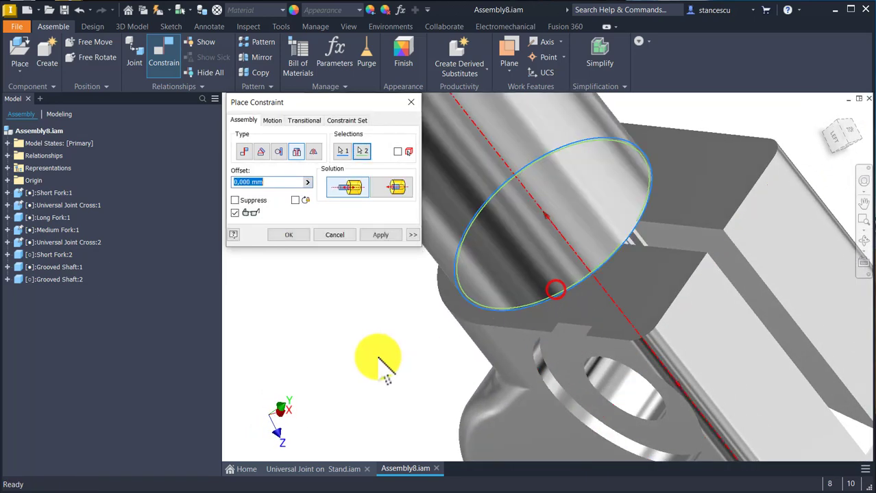
left_click(384, 236)
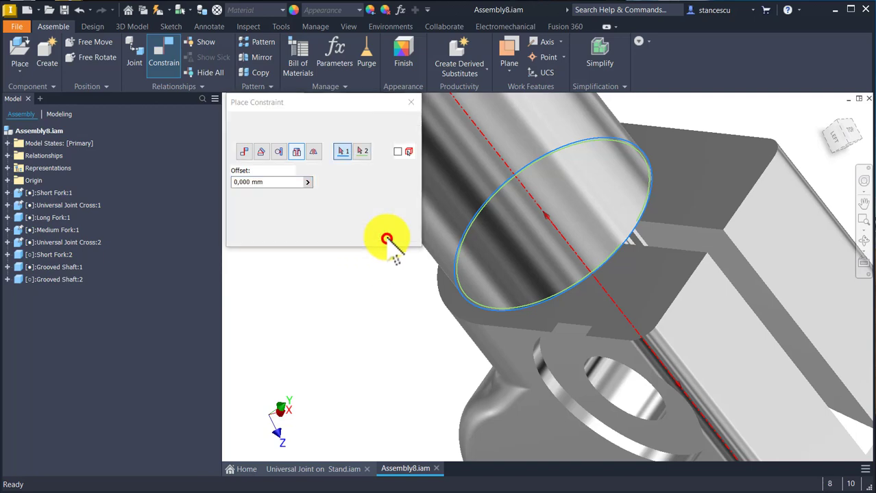
scroll(351, 312, "up", 5)
left_click(335, 237)
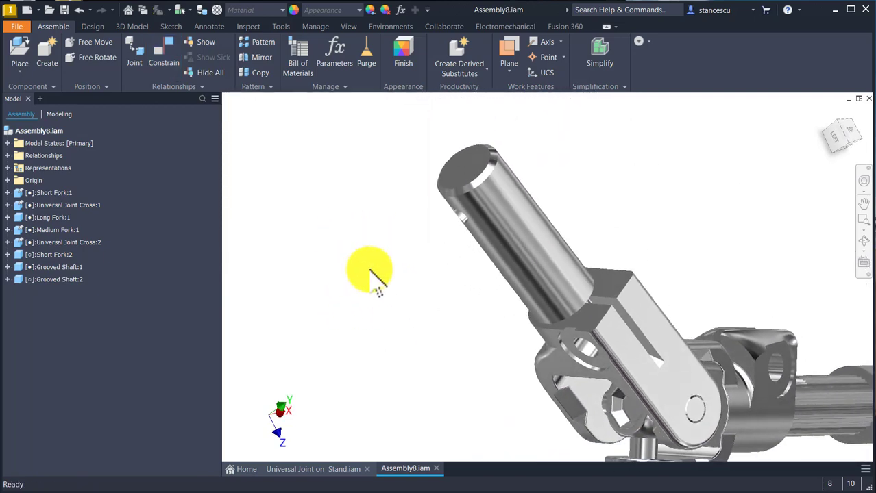
Step: Add a 0 deg Directed Angle constraint between the second Grooved Shaft's cross-hole axis and the second Short Fork's flat face beside the bolt-hole boss
middle_click_drag(395, 262, 422, 293, "shift")
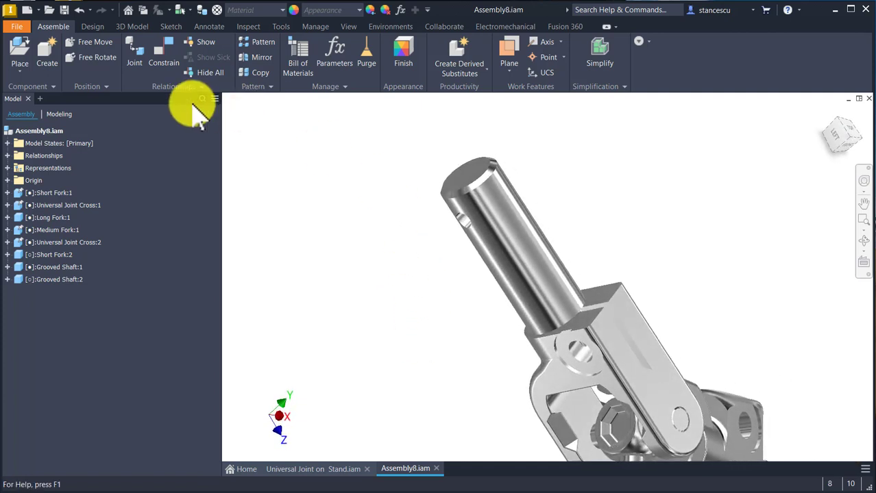
left_click(166, 63)
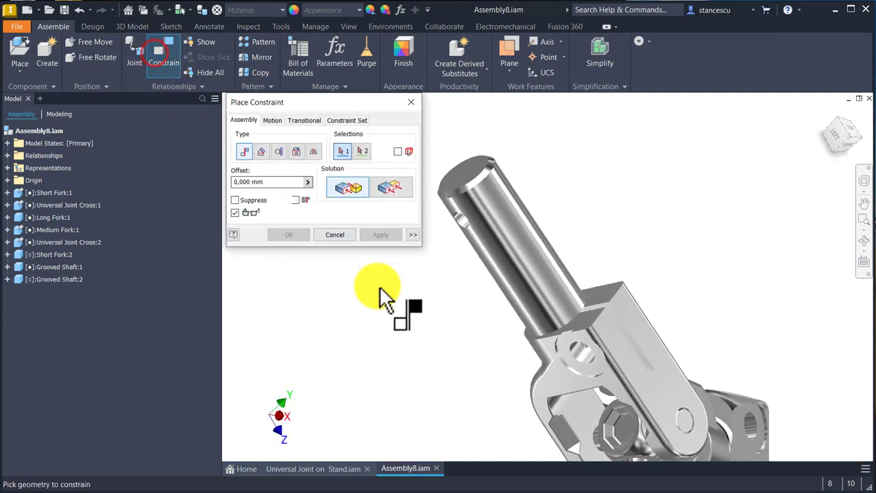
middle_click_drag(382, 293, 342, 213, "shift")
left_click(260, 151)
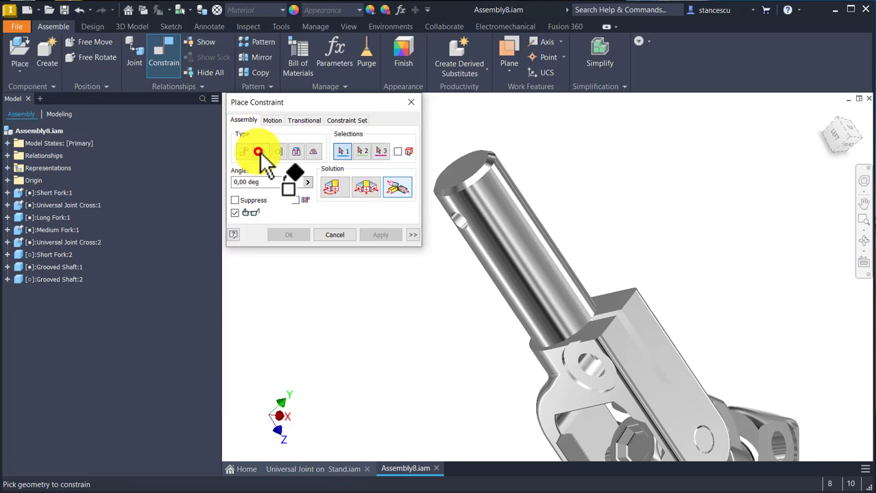
left_click(332, 188)
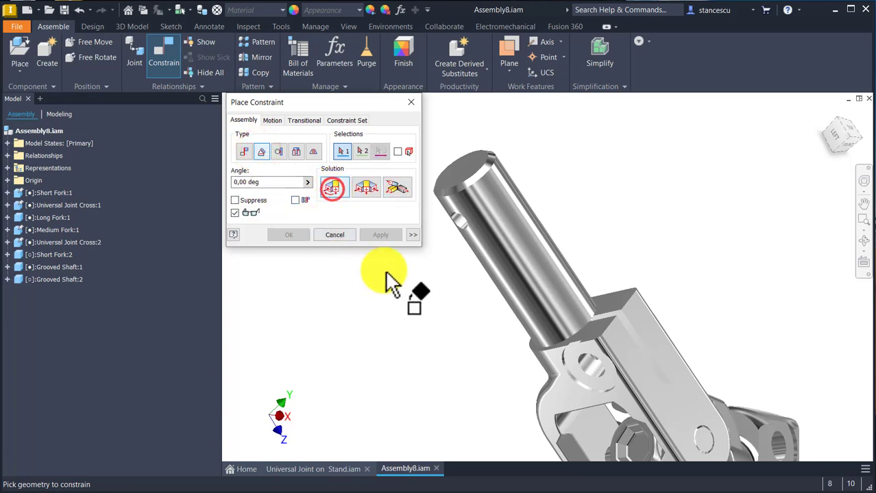
left_click(457, 224)
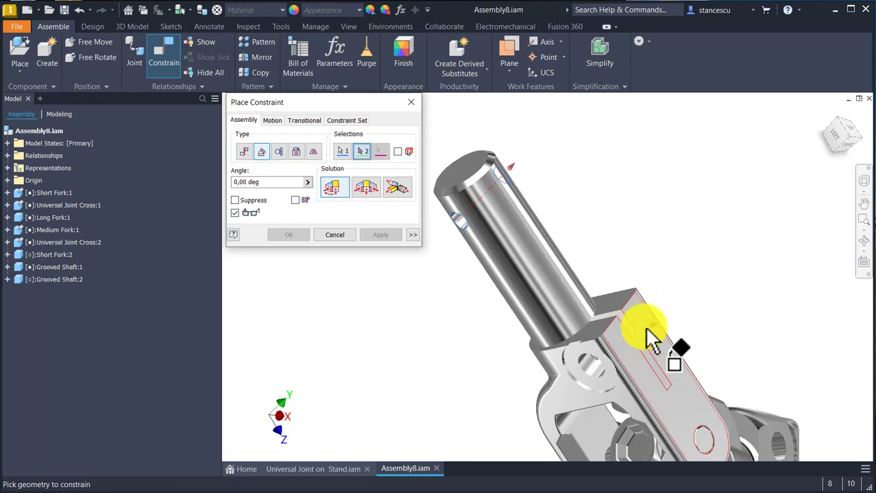
mouse_move(647, 329)
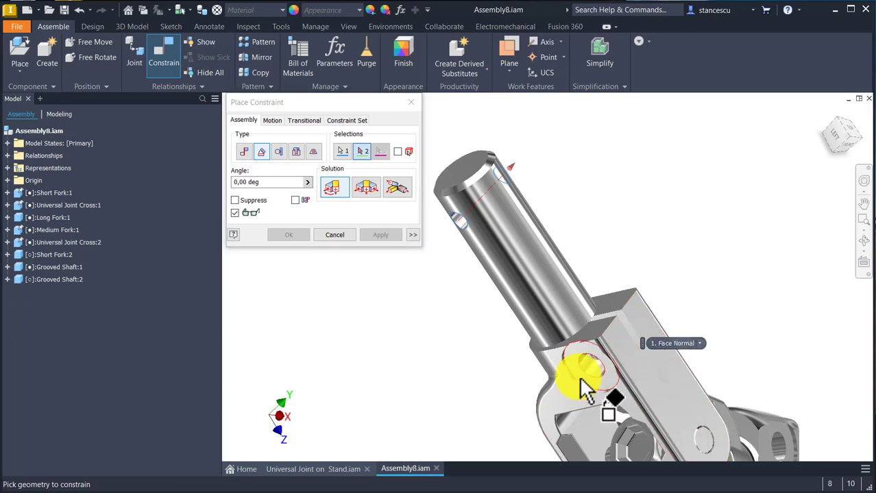
left_click(559, 397)
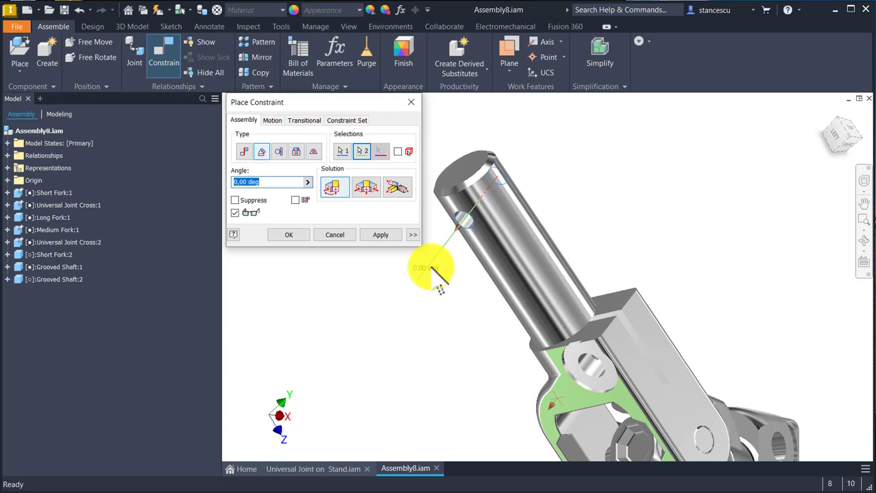
left_click(296, 238)
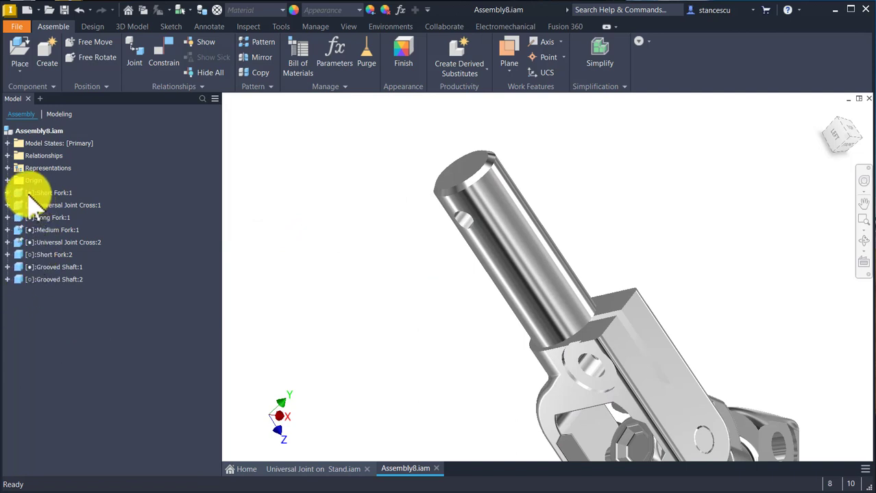
Step: Unground Short Fork:1, Universal Joint Cross:1, Medium Fork:1 and Universal Joint Cross:2 together
left_click(297, 162)
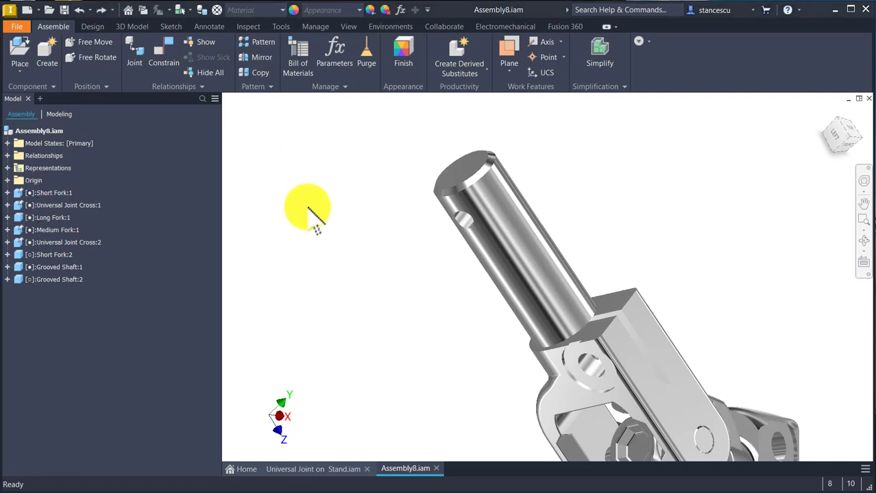
left_click(27, 193)
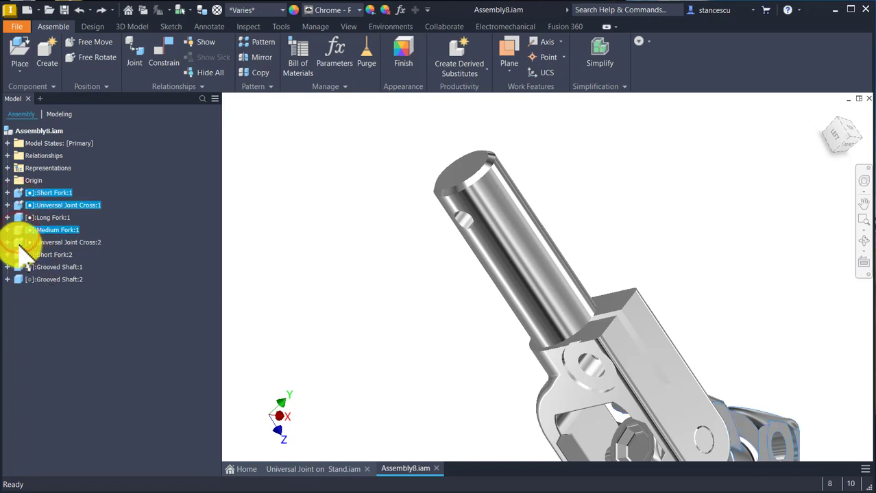
right_click(20, 245)
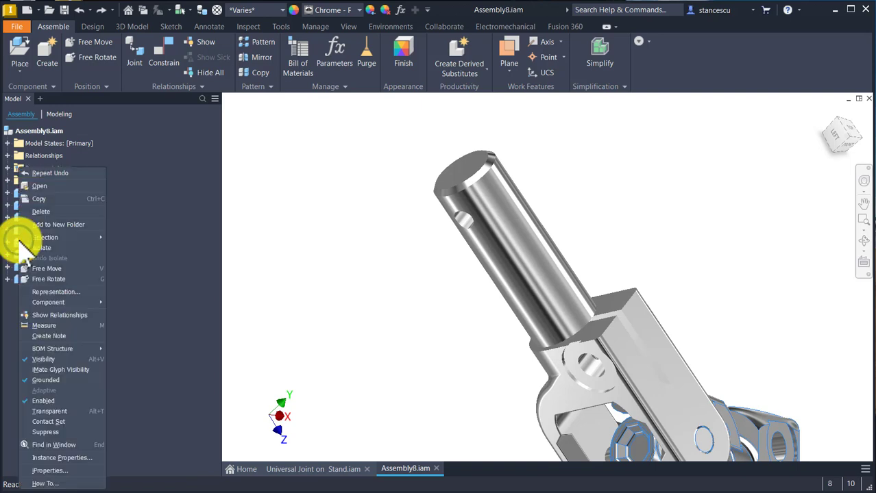
left_click(65, 380)
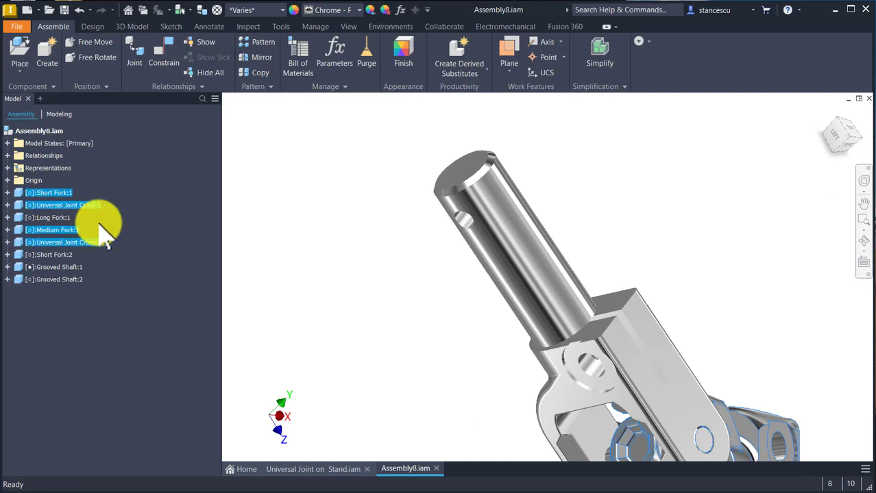
left_click(255, 191)
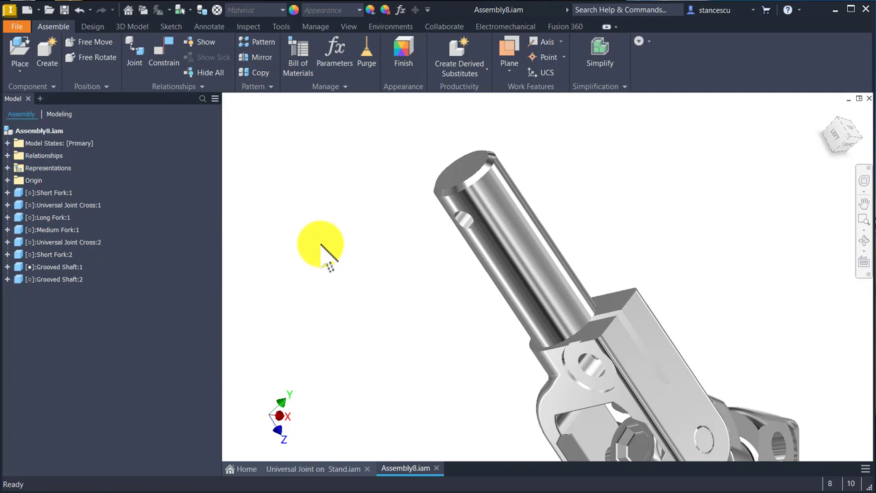
Step: Move the ungrounded assembly by its first Grooved Shaft and Medium Fork, and save it as Universal Joint - after.iam
key("Num_Lock")
key("F6")
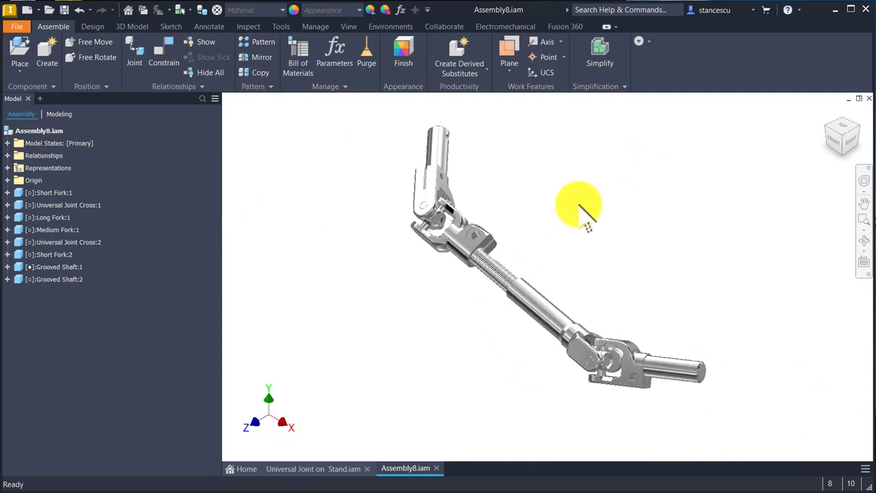
left_click_drag(668, 363, 606, 301)
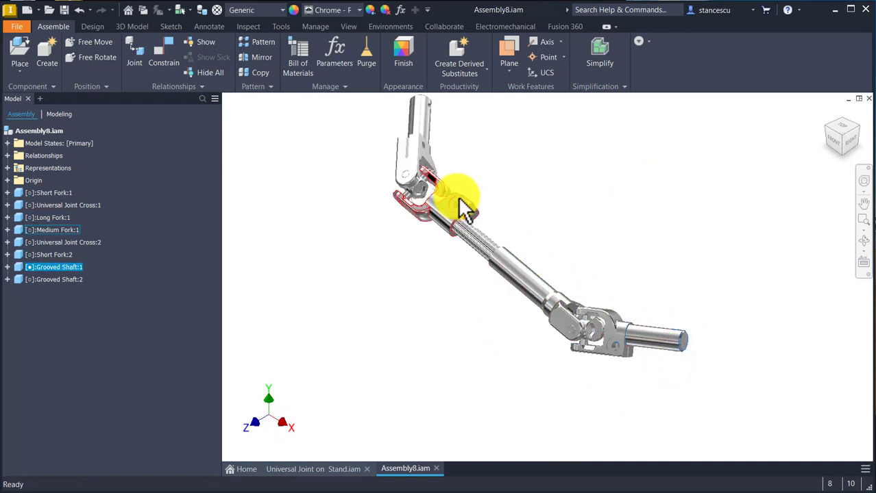
left_click_drag(457, 196, 455, 230)
left_click(561, 192)
key("F6")
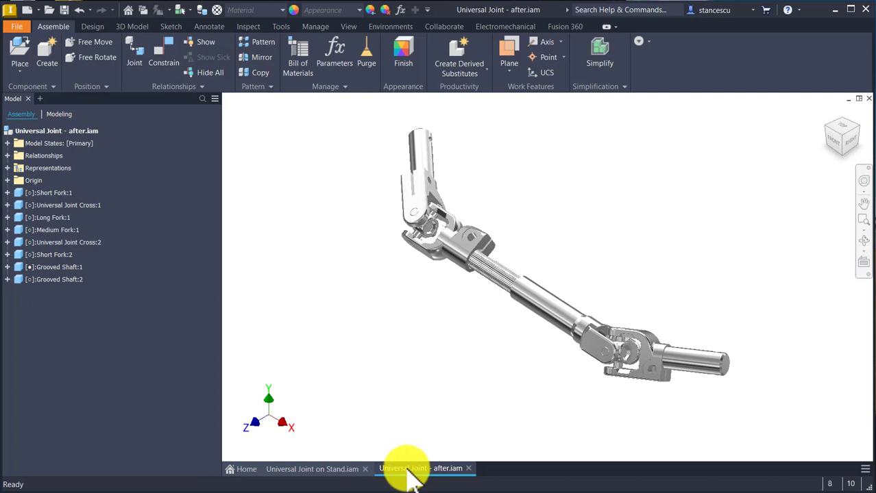
Step: Review the finished Universal Joint on Stand.iam assembly for reference and close Universal Joint - after.iam
mouse_move(411, 476)
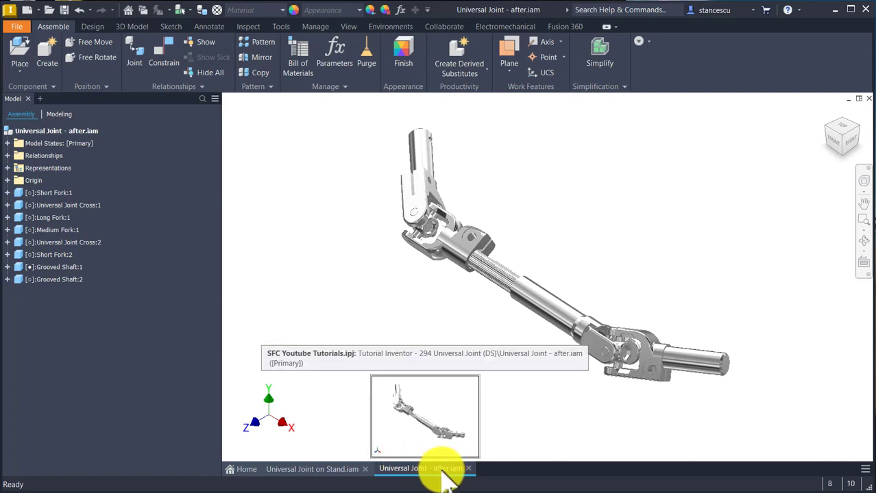
left_click(314, 469)
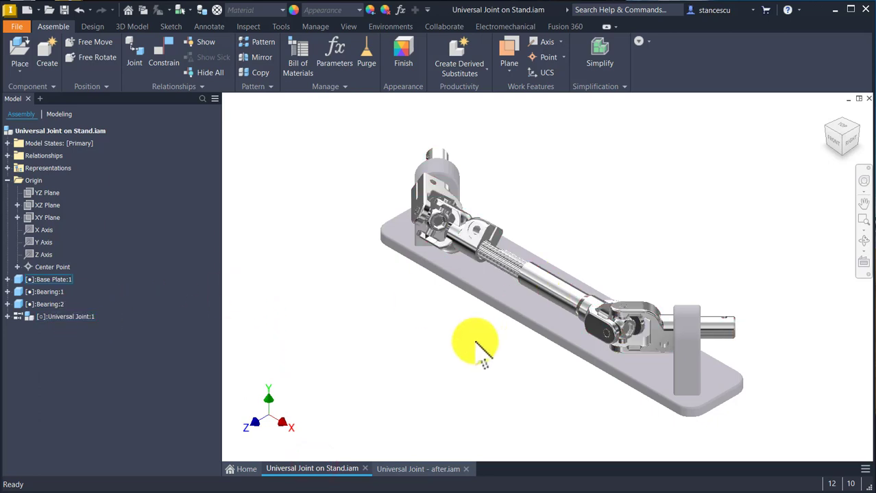
left_click(409, 470)
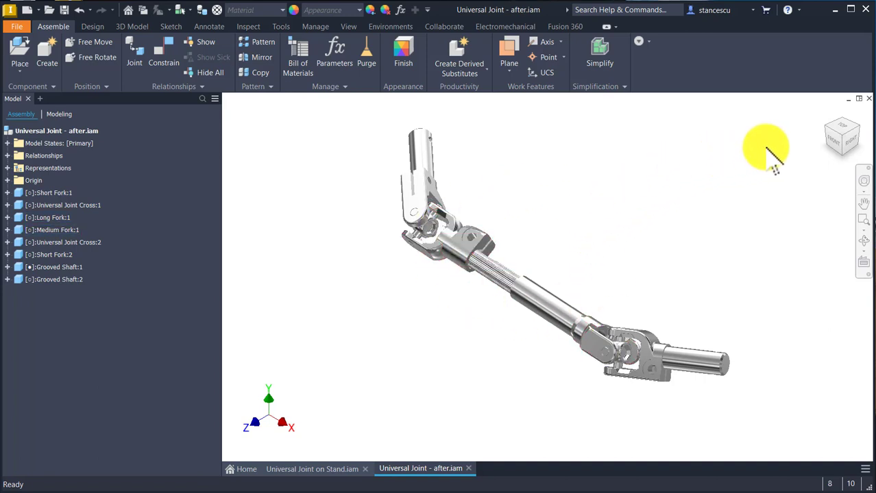
left_click(869, 95)
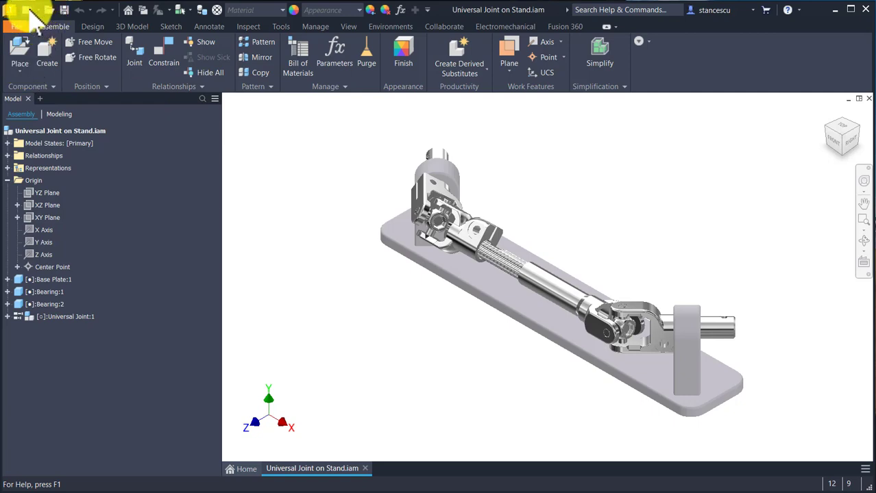
Step: Create a new assembly from the metric Standard (mm).iam template and place one Base Plate part in it
left_click(29, 10)
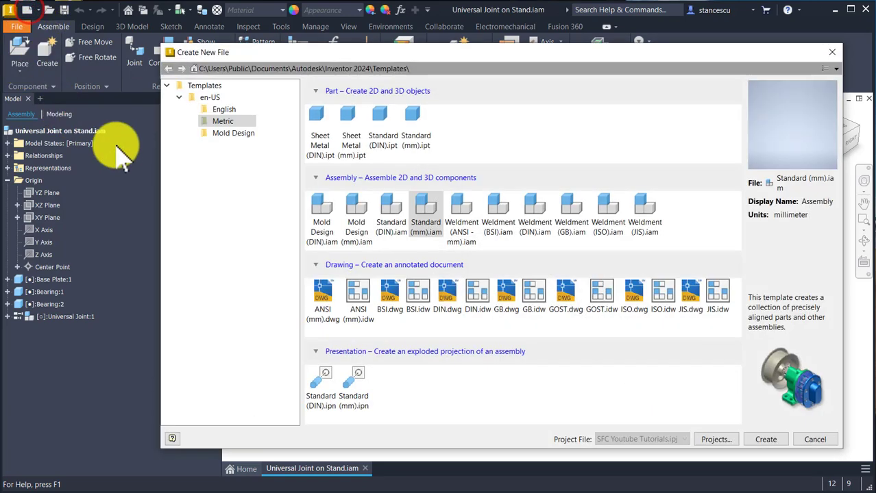
double_click(425, 206)
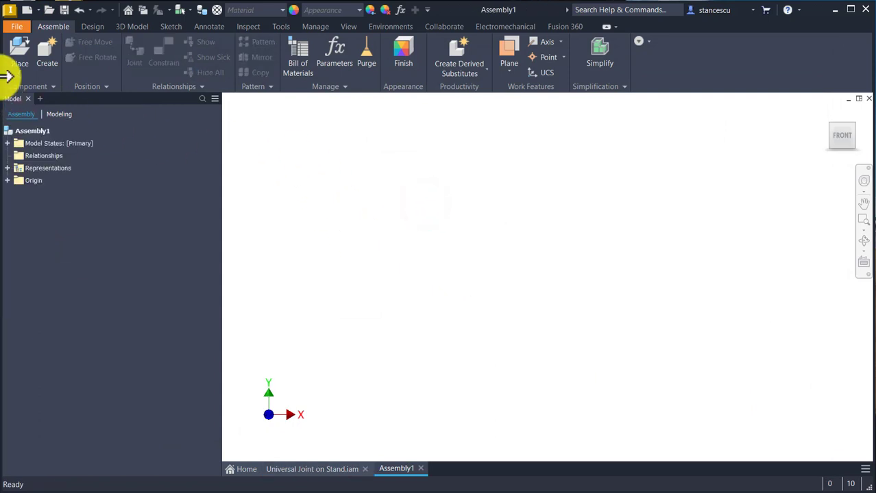
left_click(16, 53)
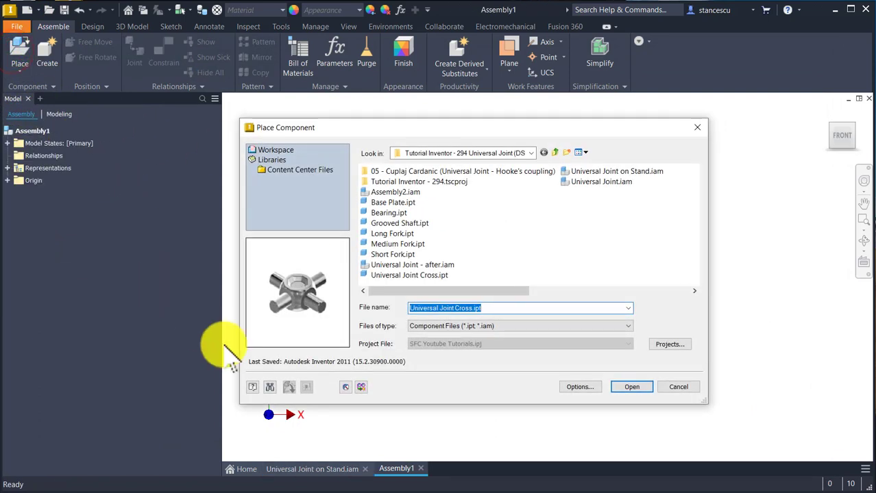
double_click(398, 203)
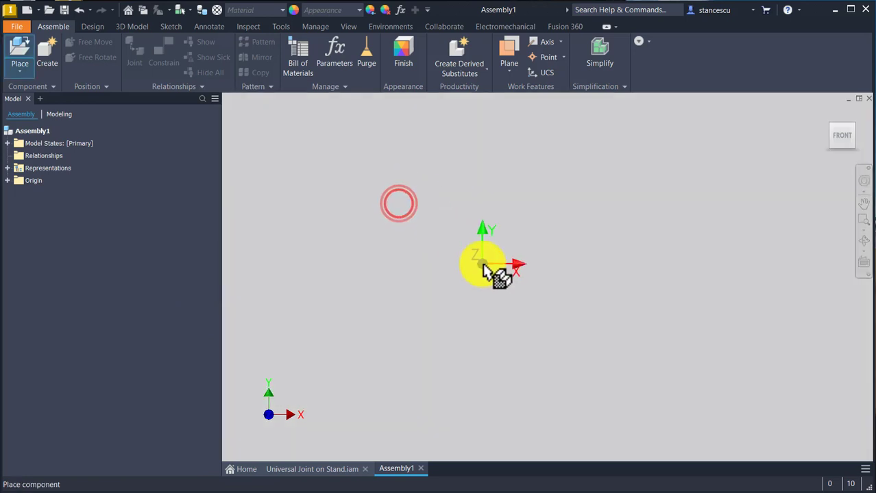
left_click(499, 251)
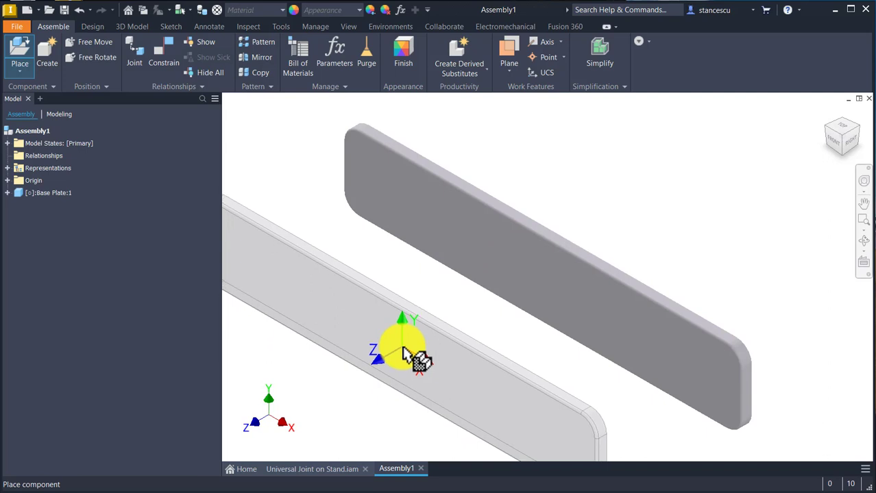
key("Escape")
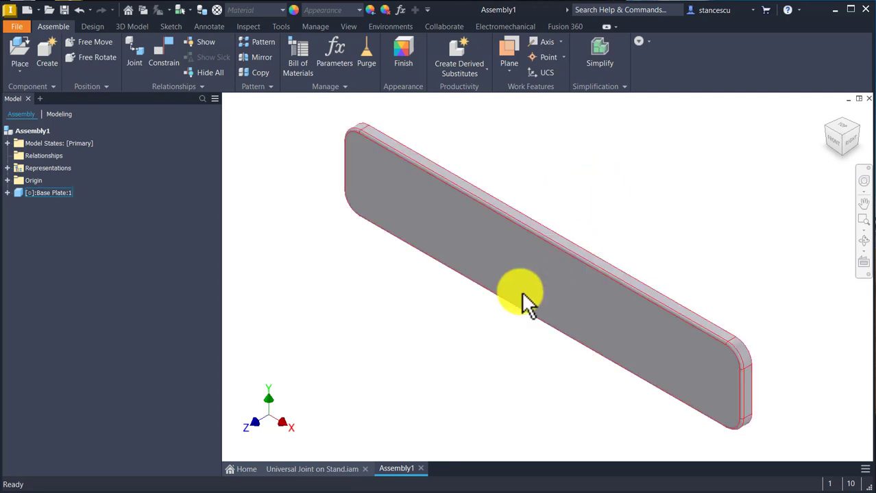
Step: Move the Base Plate a short distance in the assembly to check its freedom of movement
left_click(527, 268)
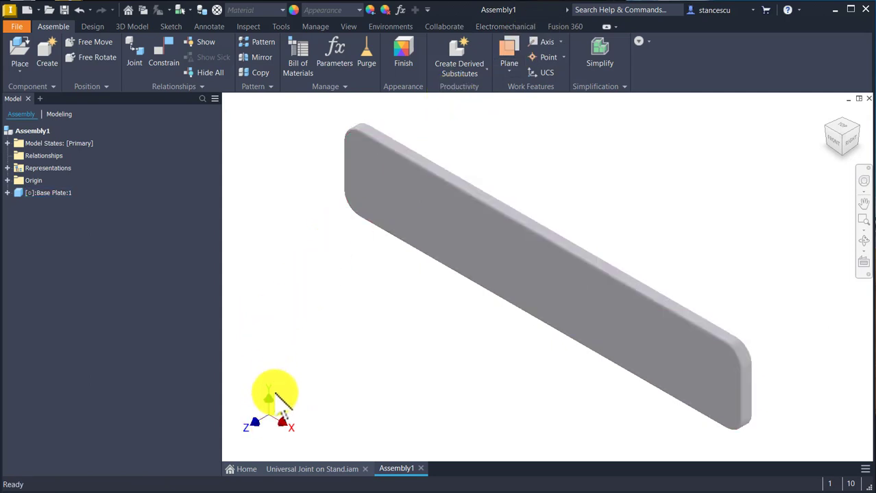
left_click(306, 357)
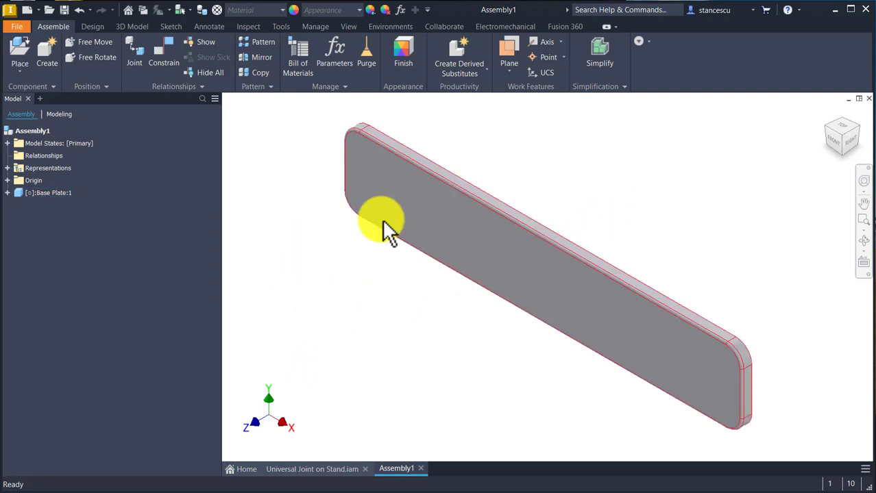
left_click_drag(437, 230, 425, 195)
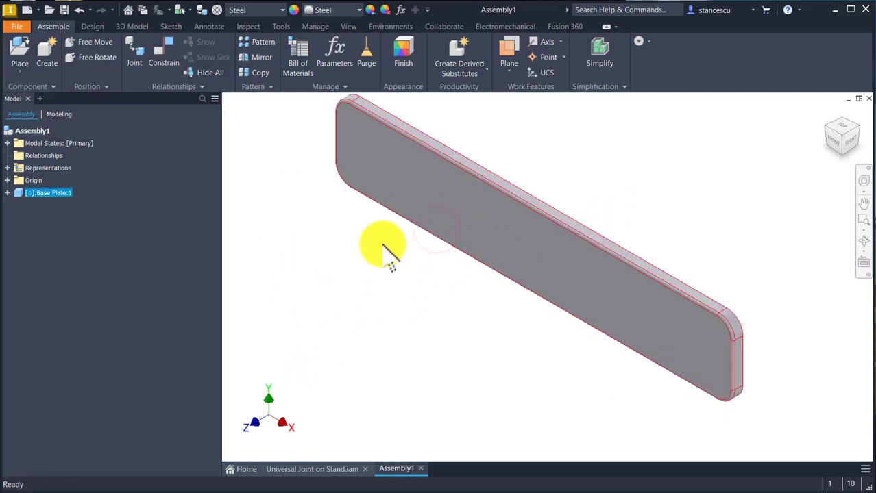
Step: Mate the Base Plate's large bottom face to the assembly's XZ Plane with 0 mm offset
left_click(357, 278)
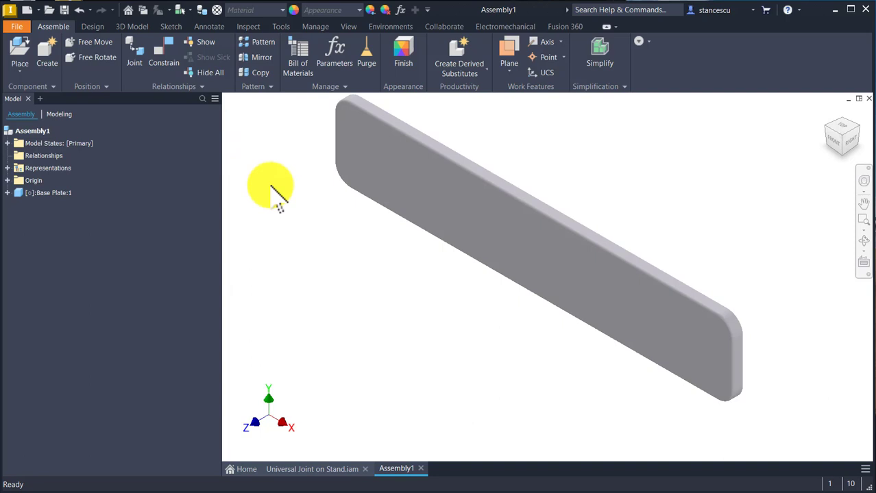
left_click(162, 55)
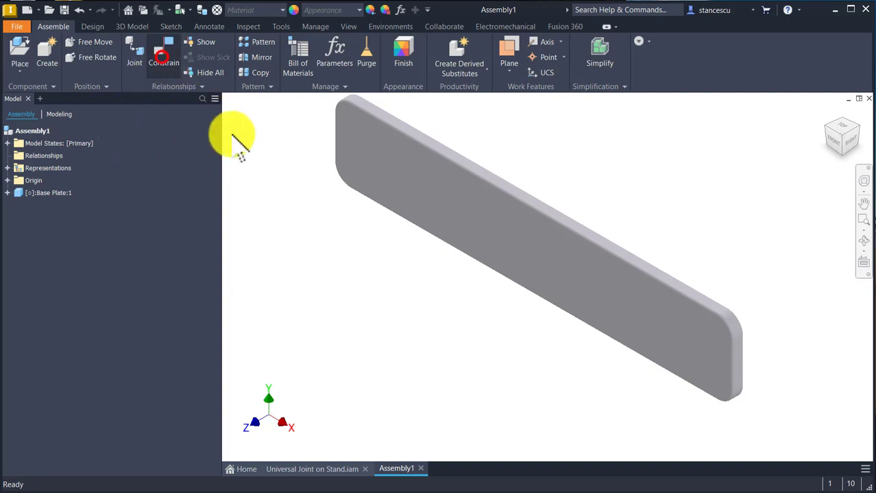
middle_click_drag(664, 196, 595, 288, "shift")
left_click(593, 287)
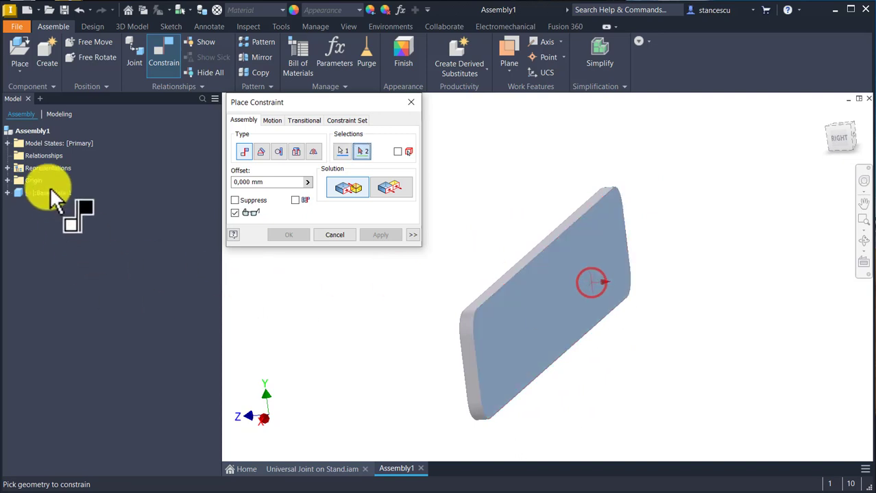
left_click(8, 181)
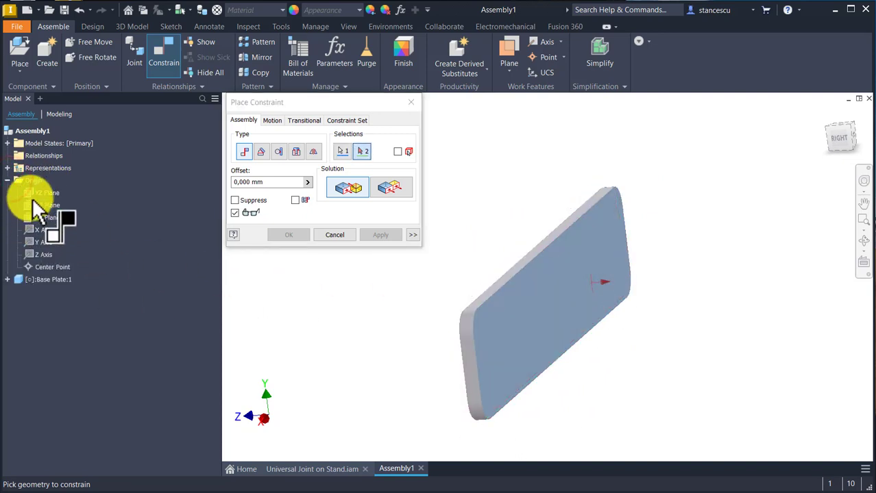
left_click(42, 205)
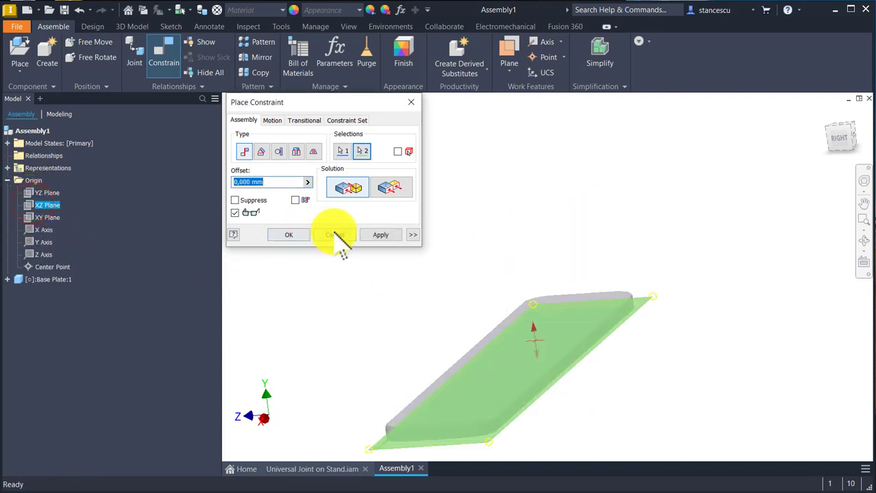
left_click(377, 235)
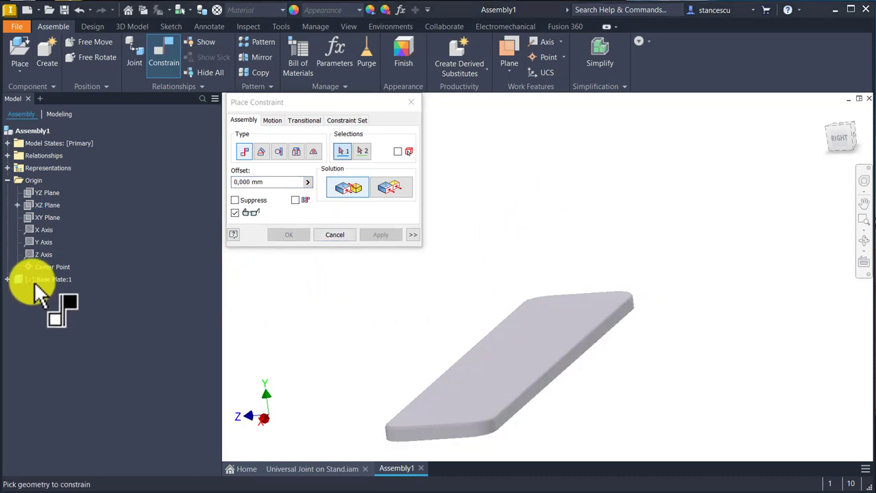
Step: Mate the Base Plate's Center Point to the assembly's origin Center Point with 0 mm offset
left_click(8, 279)
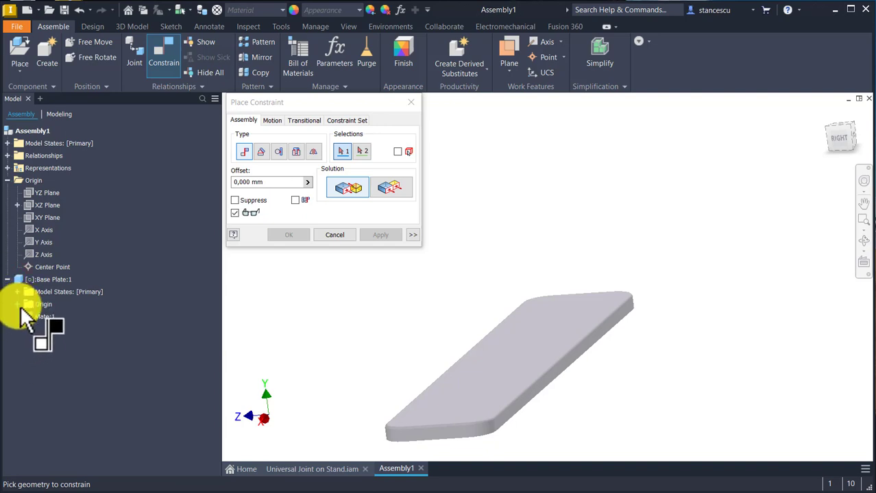
left_click(17, 304)
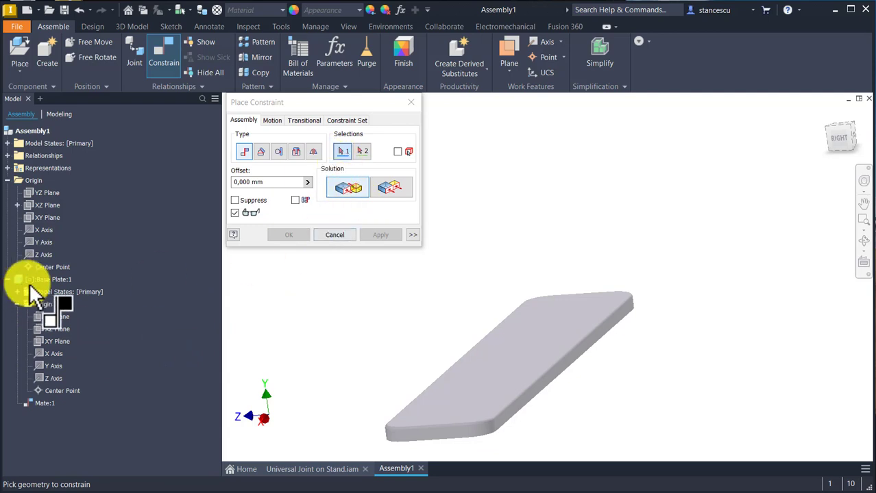
left_click(54, 267)
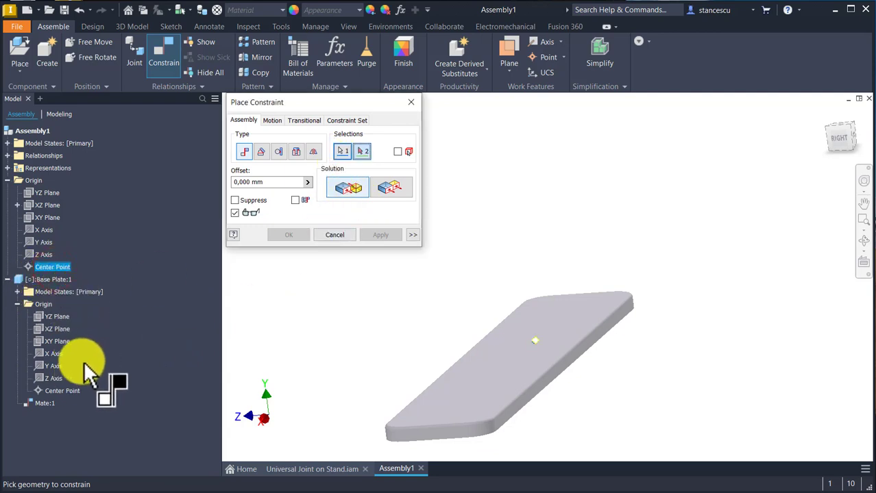
left_click(50, 390)
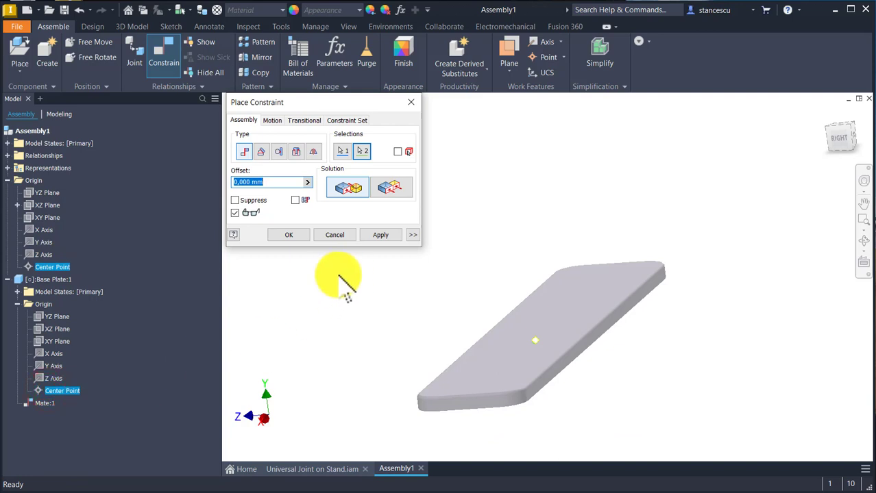
left_click(385, 236)
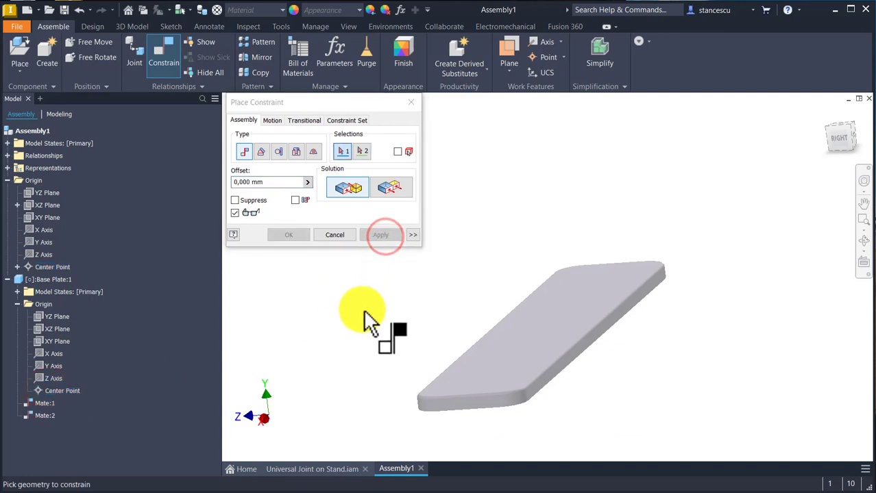
Step: Add a directed Angle constraint of 0 deg between the Base Plate's long front side face and the assembly's XY Plane
key("F6")
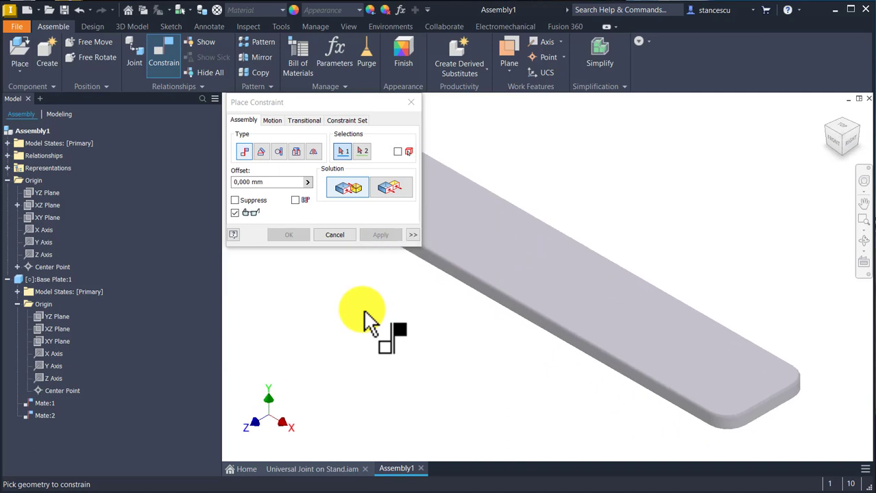
left_click(261, 151)
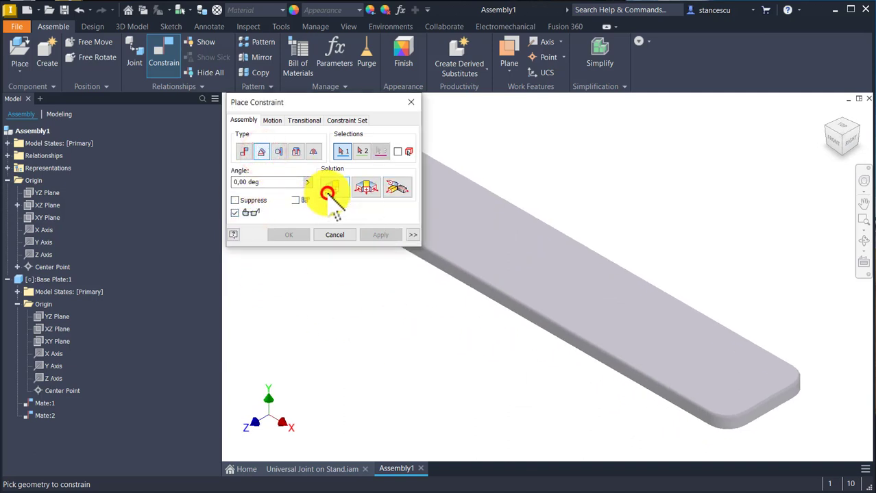
left_click(329, 189)
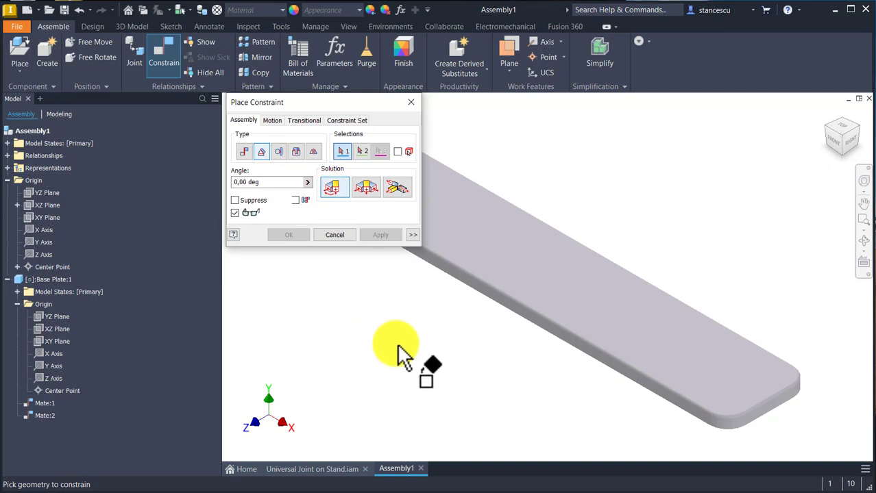
scroll(480, 312, "up", 2)
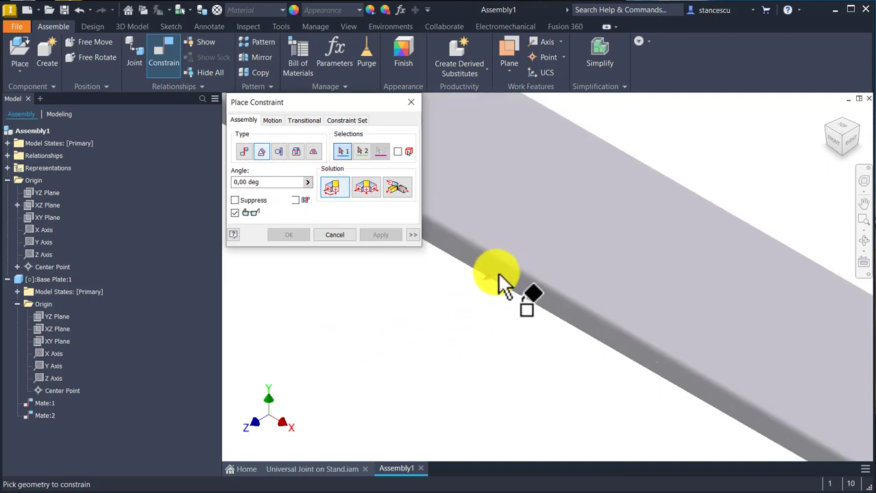
left_click(495, 273)
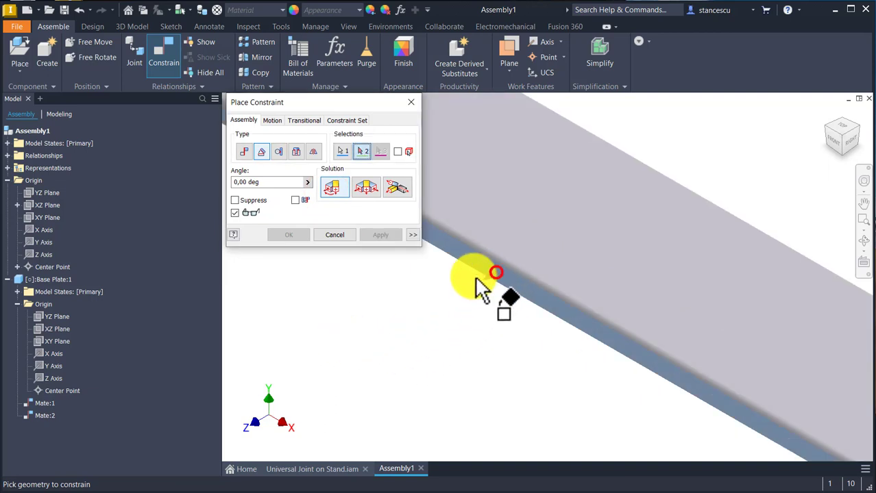
left_click(42, 218)
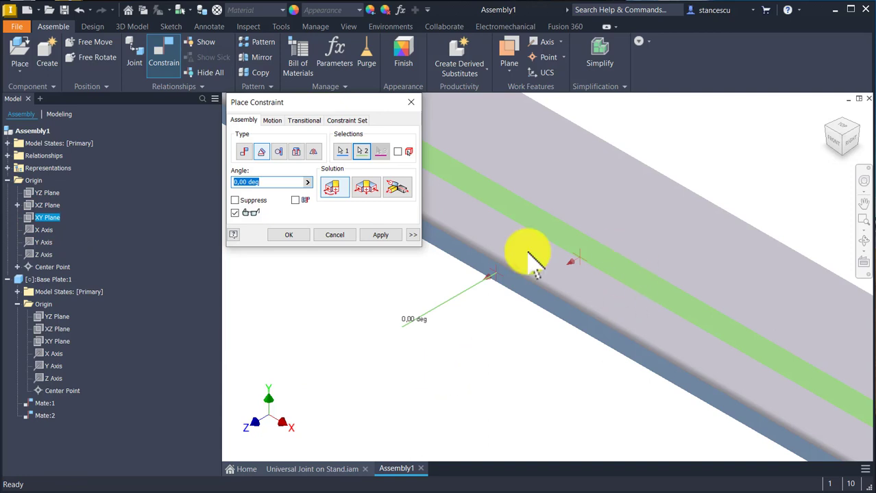
left_click(289, 235)
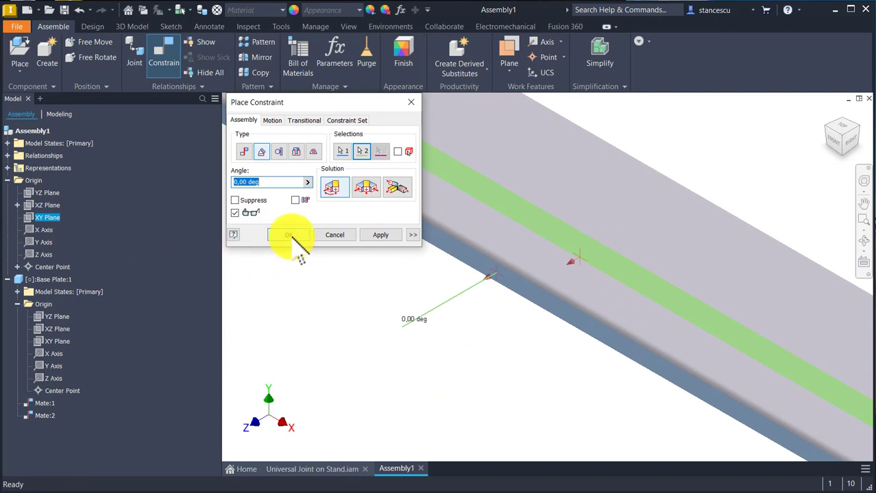
Step: Try to move the Base Plate to check that it is fully constrained, and collapse its browser entry
key("Home")
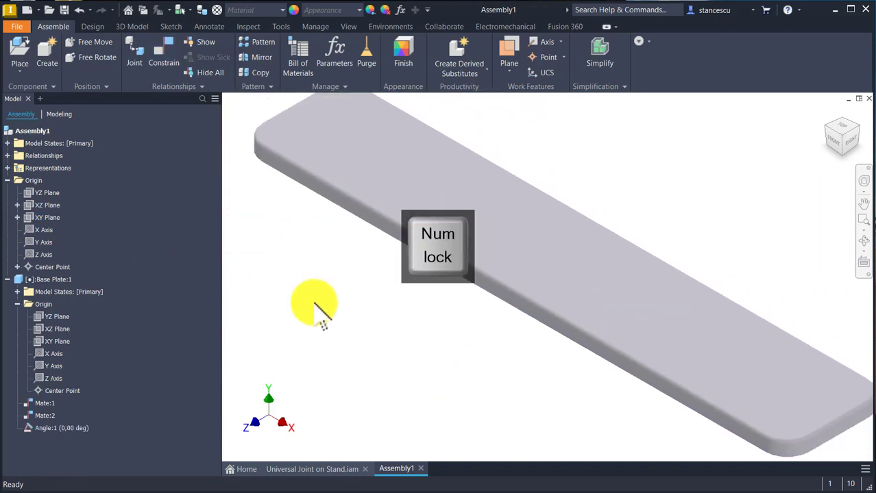
left_click_drag(543, 274, 504, 294)
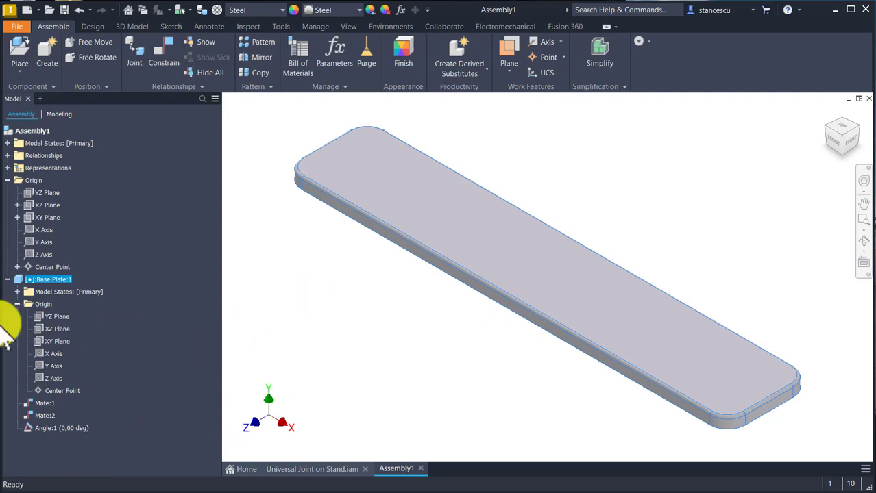
left_click(8, 279)
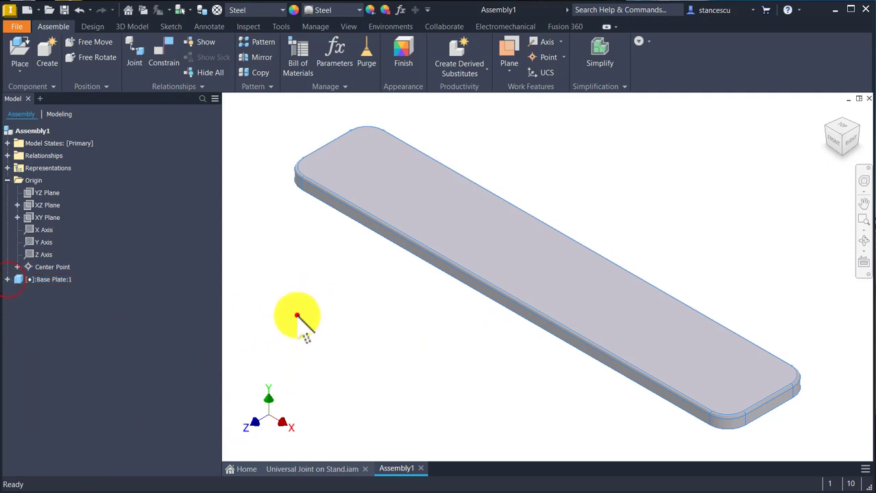
left_click(297, 316)
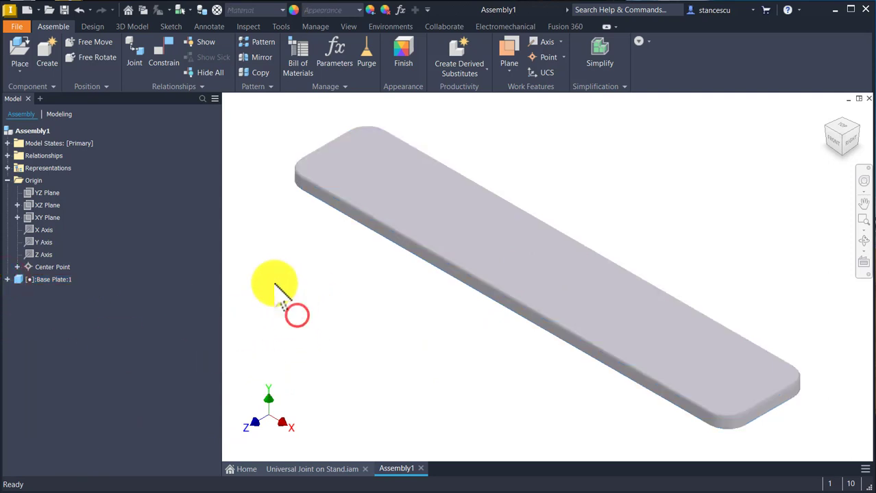
Step: Place two Bearing.ipt components in the assembly beside the Base Plate
left_click(20, 49)
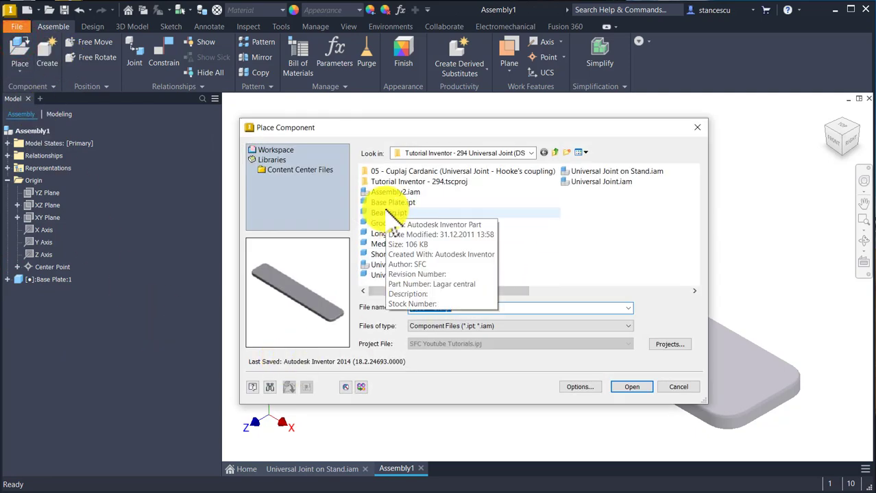
double_click(388, 212)
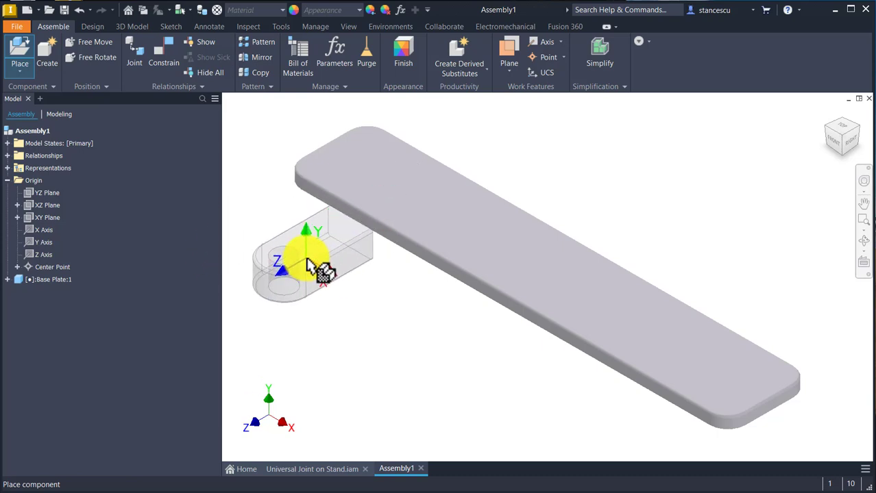
left_click(306, 256)
left_click(442, 350)
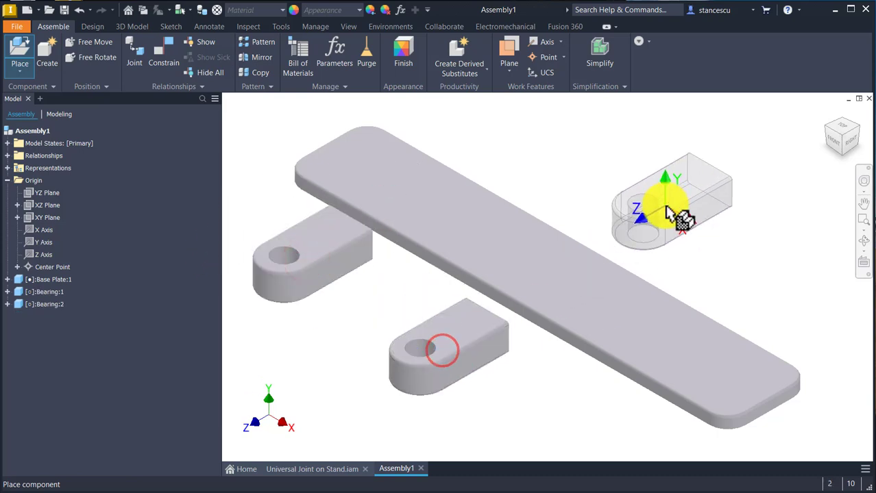
key("Escape")
Step: Mate the first Bearing's flat end face to the Base Plate's top face with 0 mm offset
key("c")
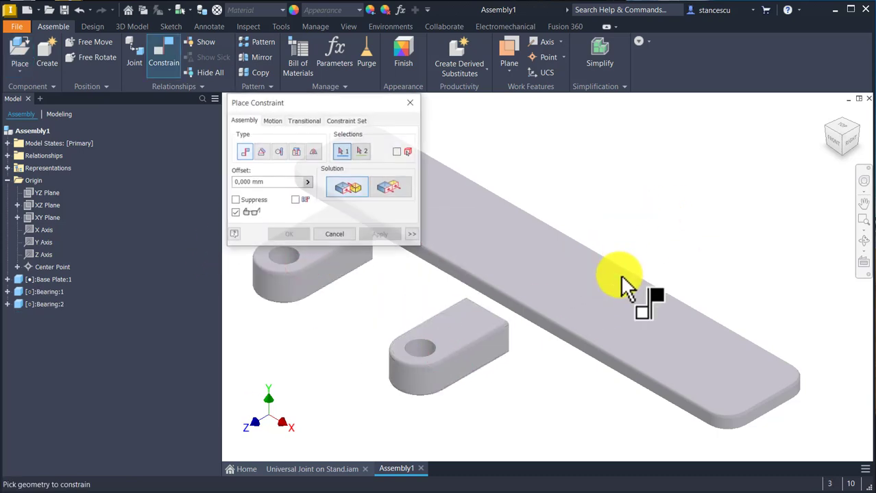
middle_click_drag(621, 277, 594, 283, "shift")
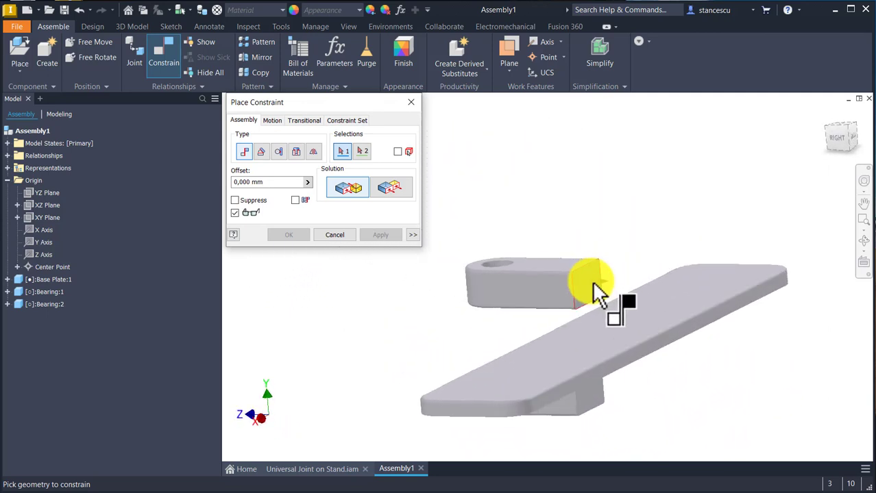
left_click(593, 282)
left_click(678, 281)
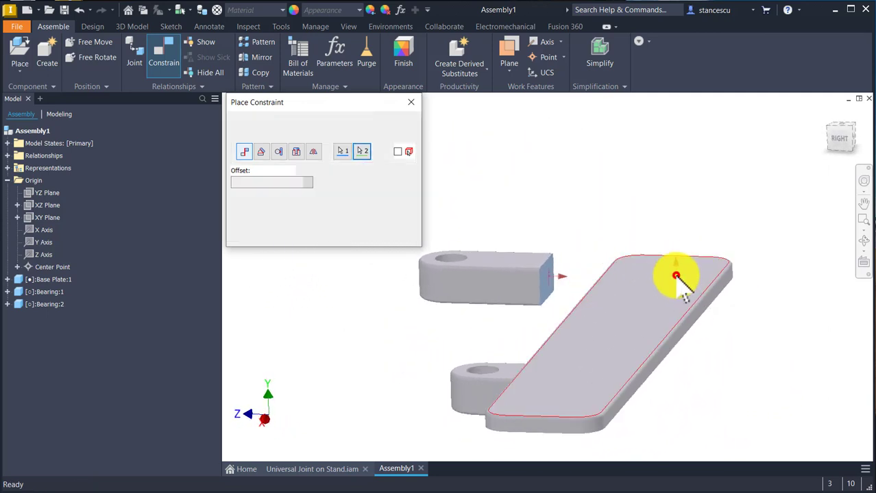
left_click(382, 237)
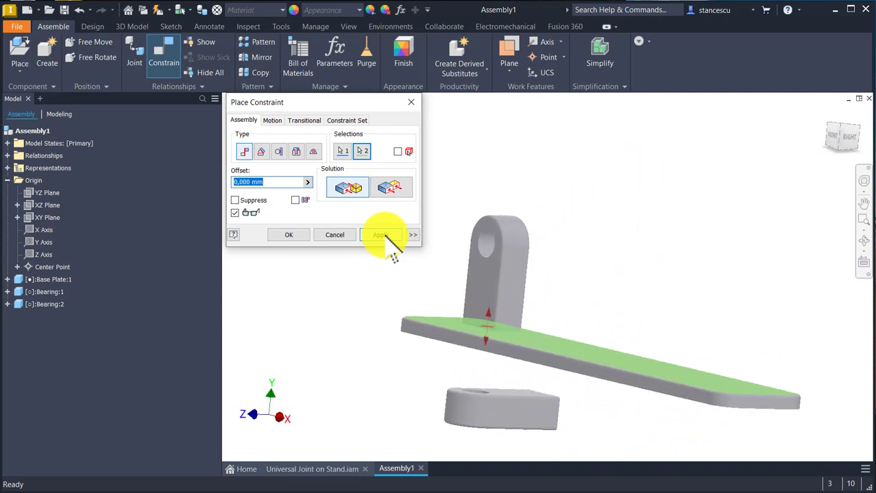
left_click(377, 235)
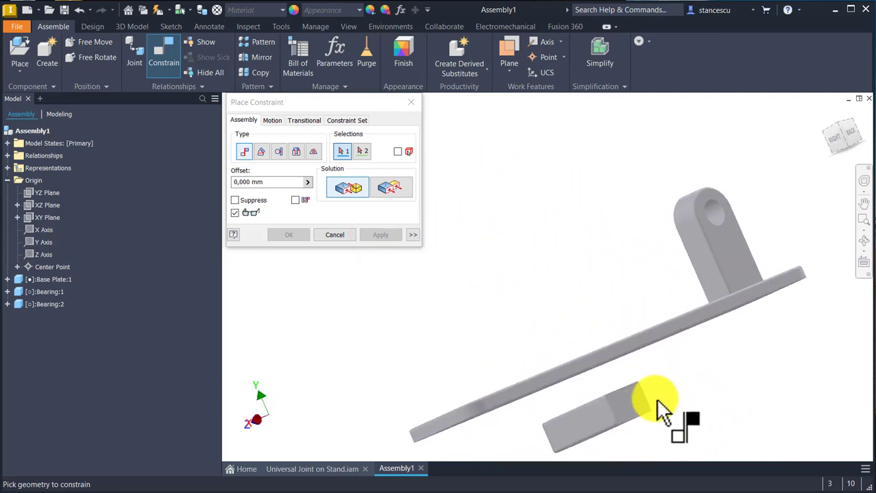
Step: Mate the second Bearing's flat end face to the Base Plate's top face with 0 mm offset
left_click(632, 405)
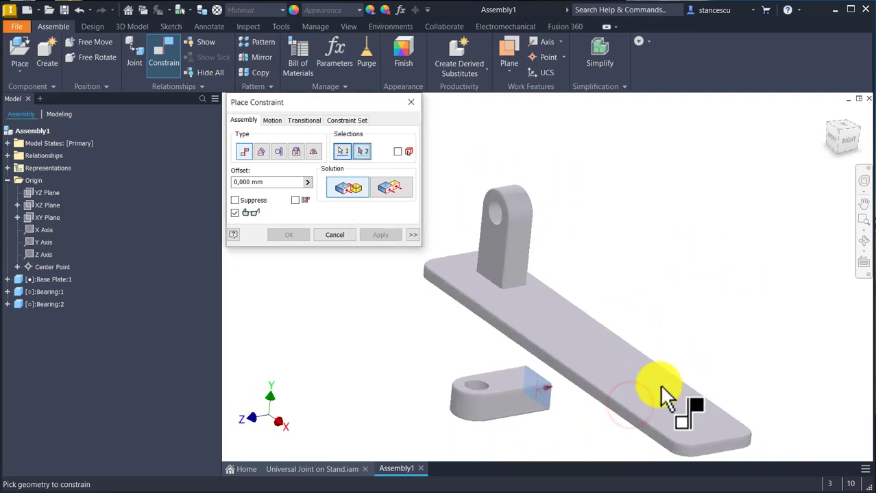
left_click(671, 410)
left_click(377, 236)
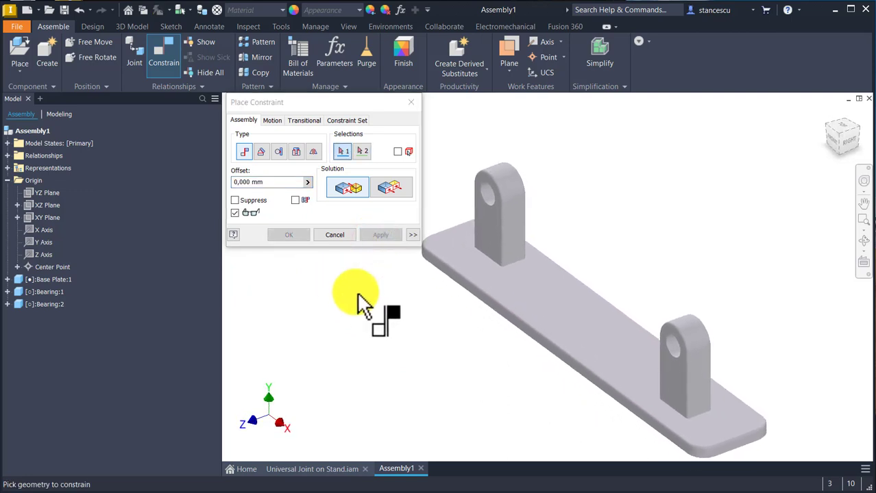
Step: Mate the first Bearing's center point to the assembly's XY plane with 0 mm offset
key("F6")
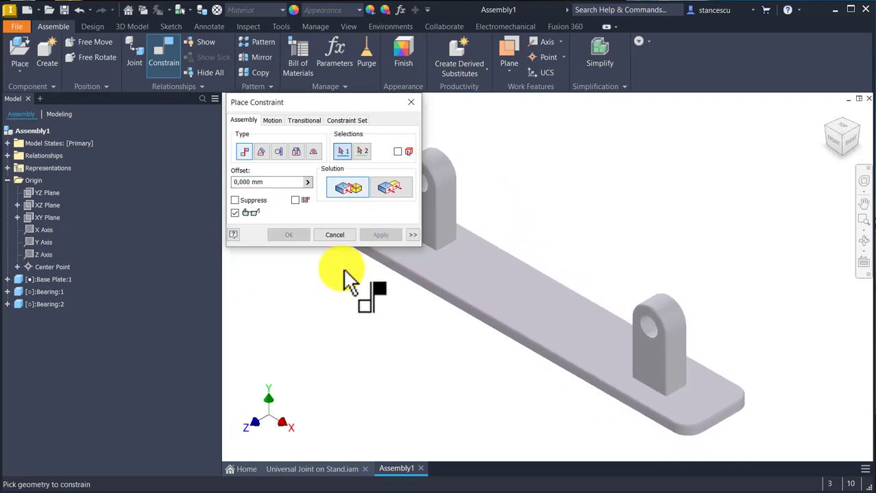
left_click(8, 292)
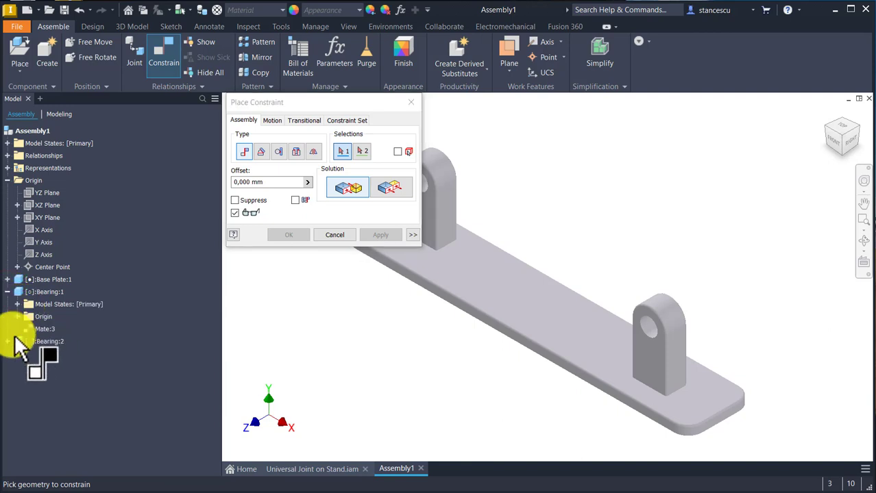
left_click(17, 316)
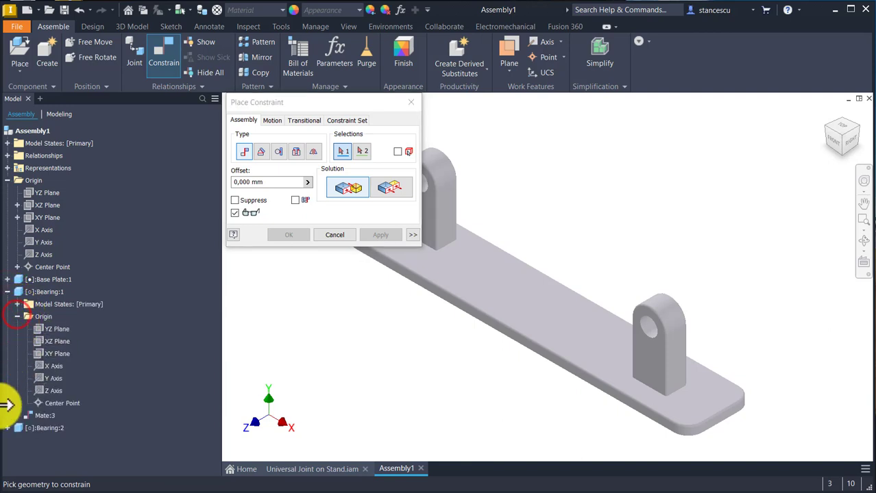
left_click(55, 404)
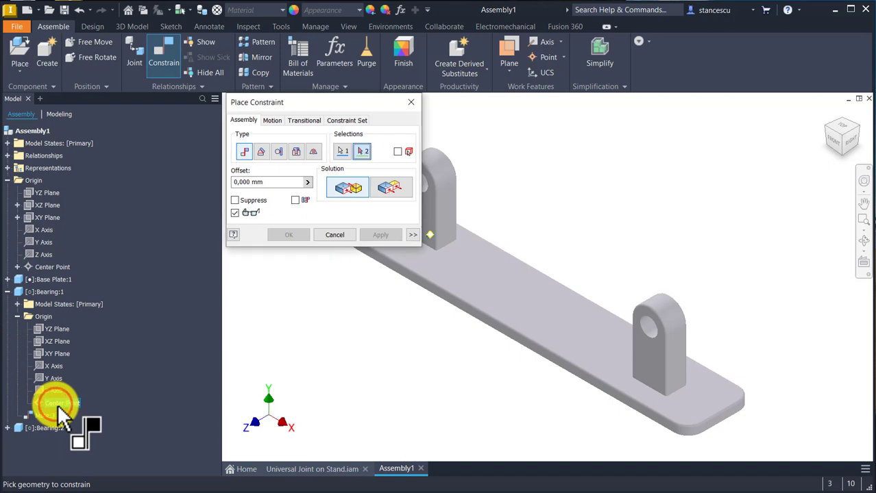
left_click(42, 217)
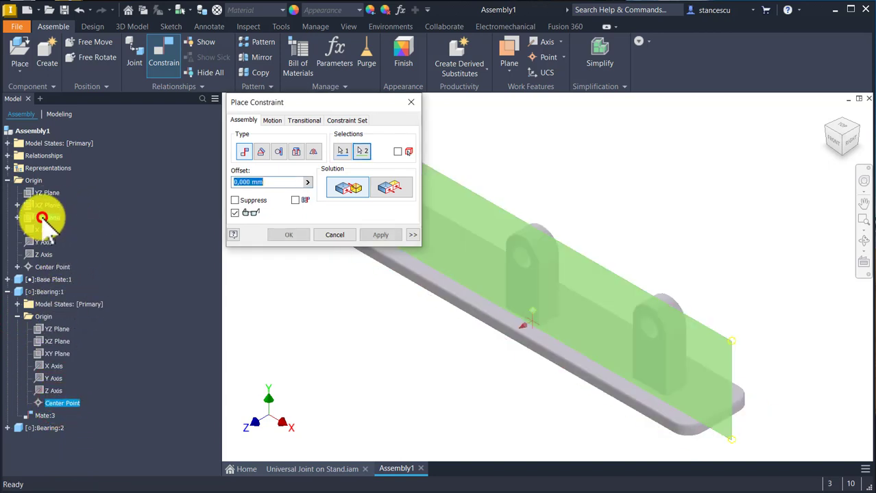
left_click(378, 237)
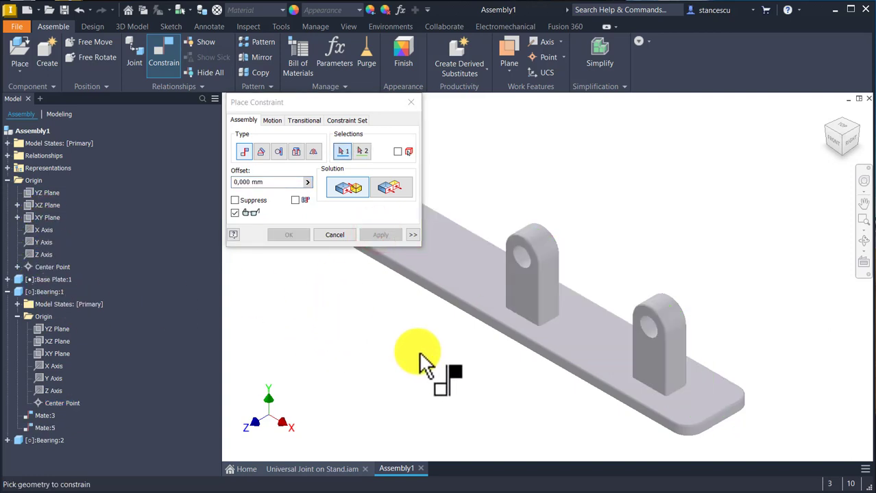
Step: Mate the second Bearing's center point to the assembly's XY plane with 0 mm offset
left_click(8, 292)
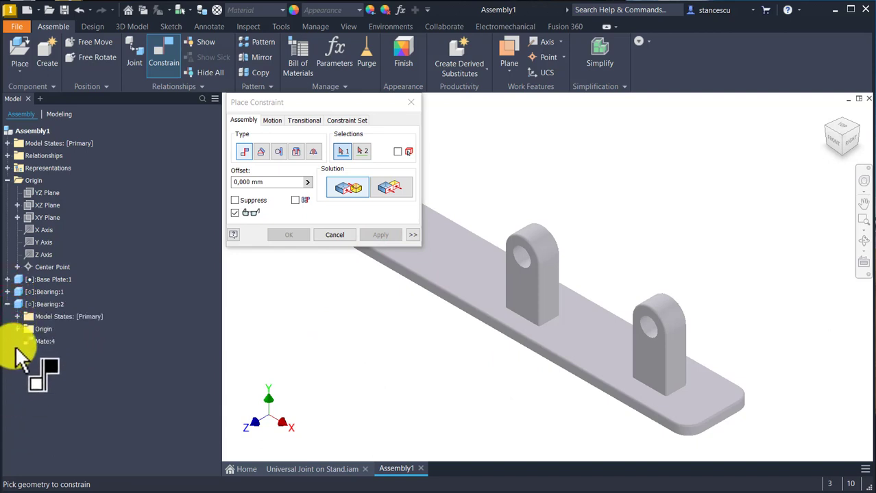
left_click(18, 329)
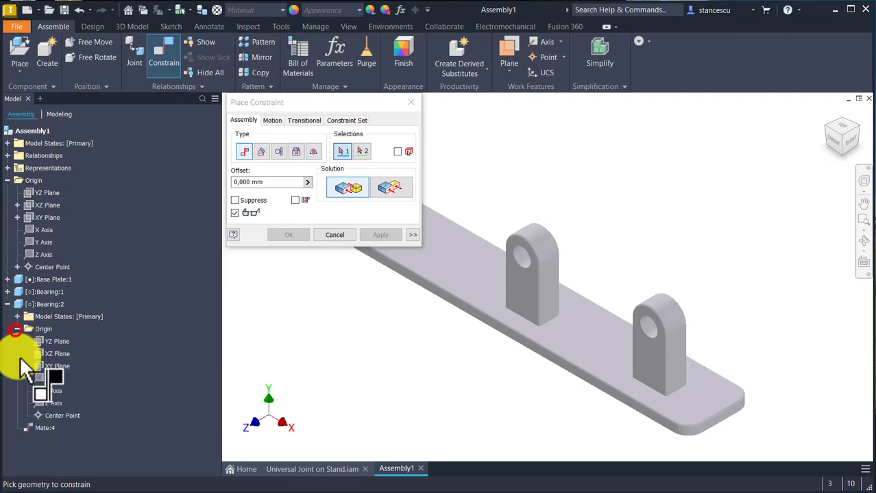
left_click(45, 416)
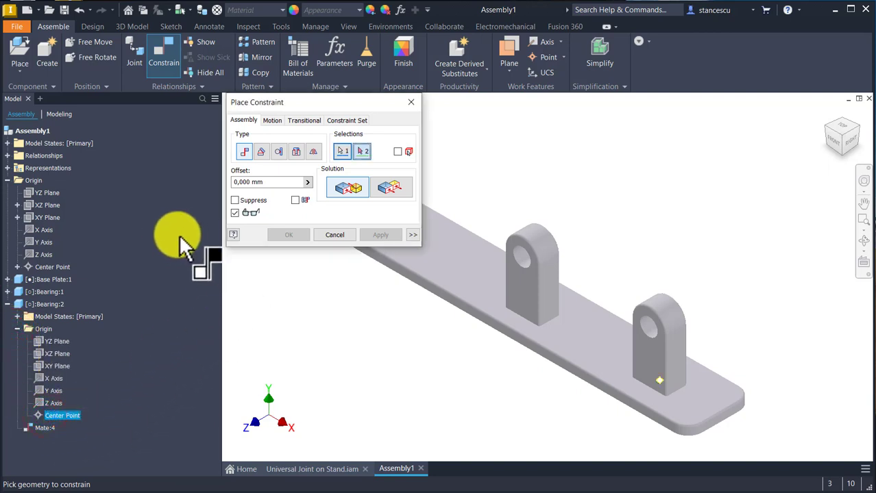
left_click(39, 218)
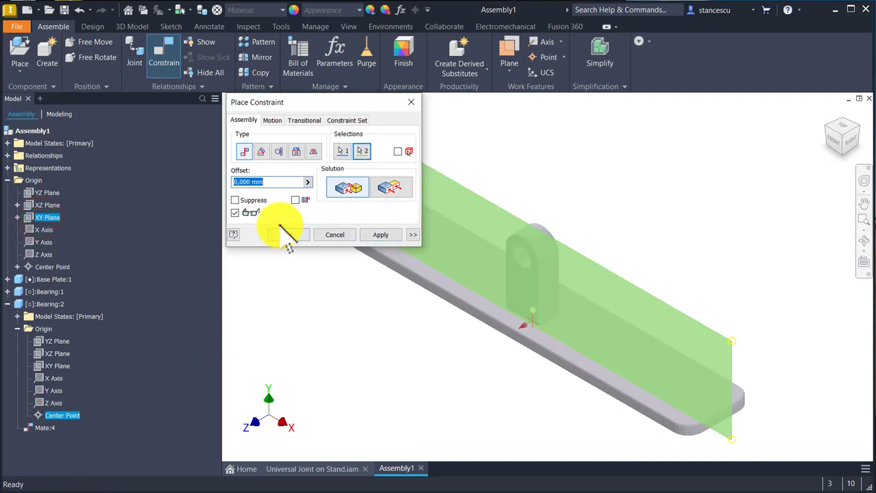
left_click(284, 235)
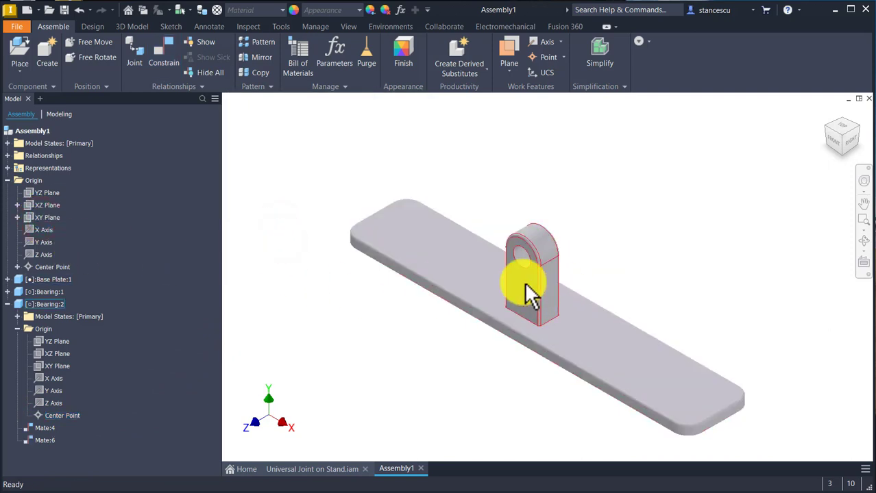
Step: Move the two overlapping Bearings apart along the Base Plate, toward its opposite ends
left_click_drag(525, 283, 649, 379)
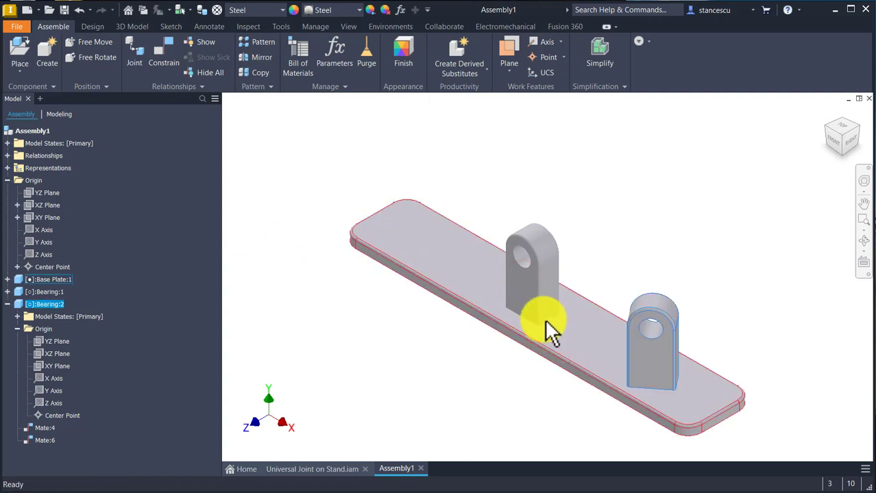
left_click_drag(535, 296, 411, 267)
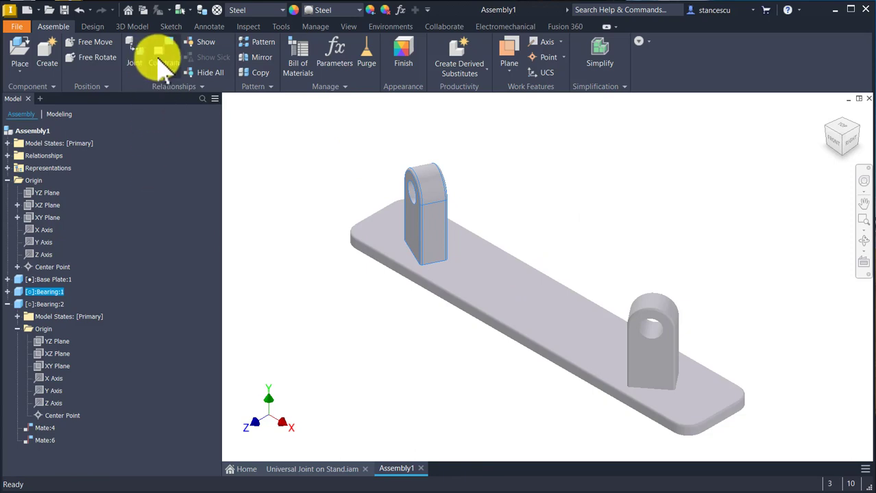
left_click(161, 59)
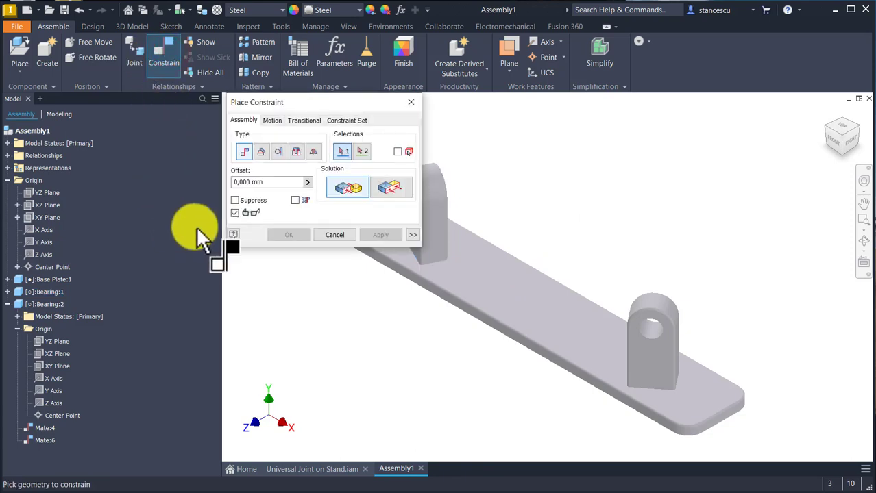
left_click(342, 233)
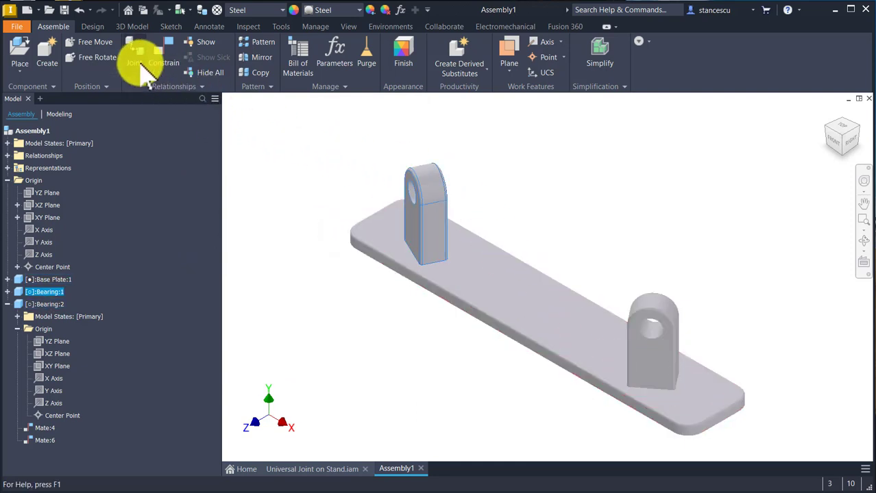
Step: Mate the second Bearing's center point to the assembly's YZ plane with a 175 mm offset
left_click(164, 55)
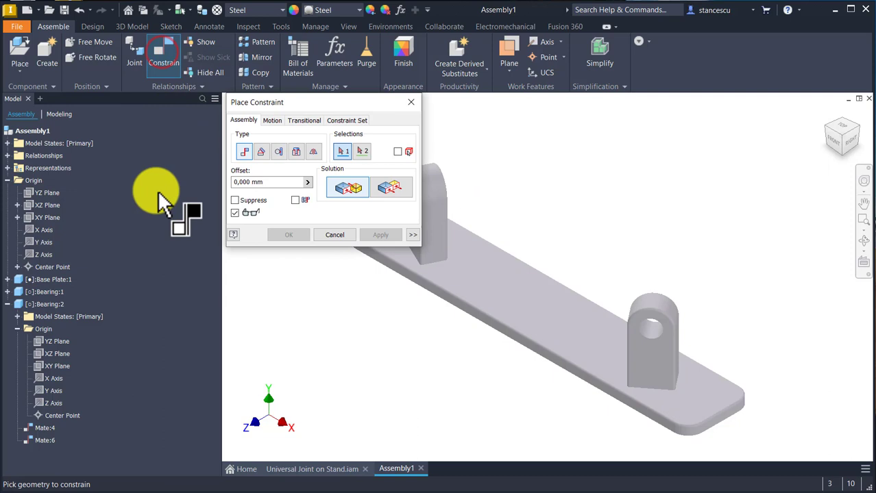
left_click(272, 182)
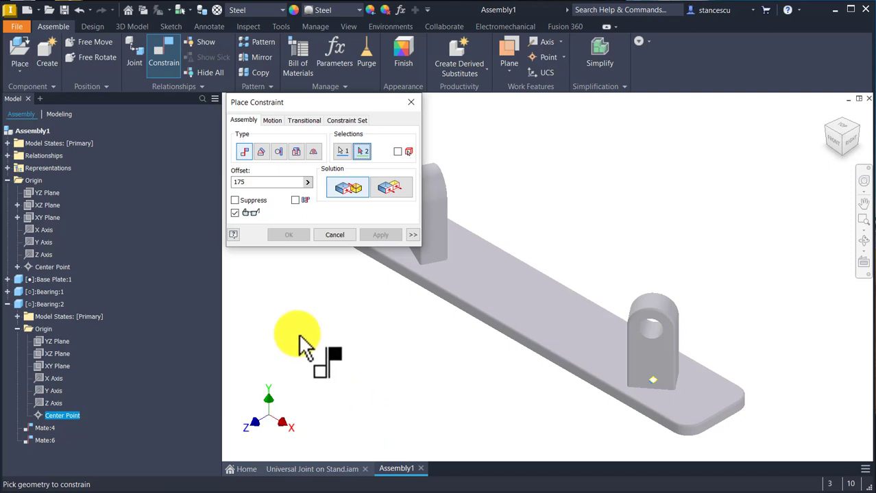
left_click(46, 192)
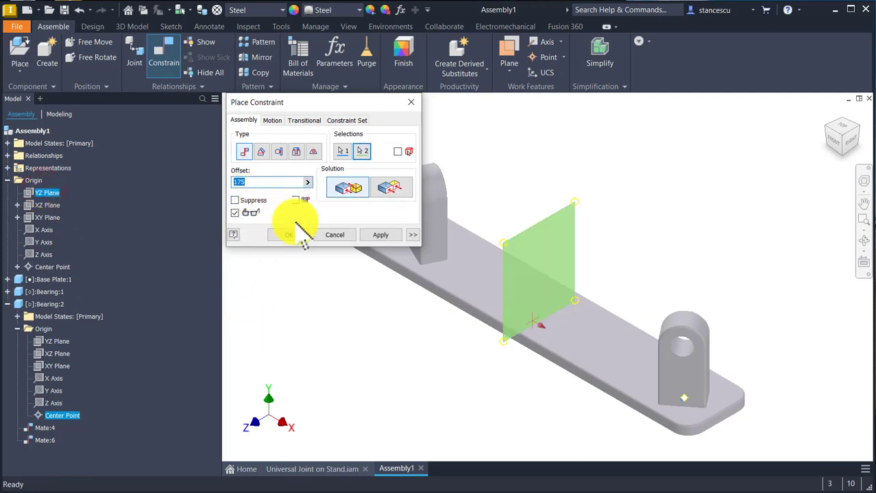
left_click(380, 235)
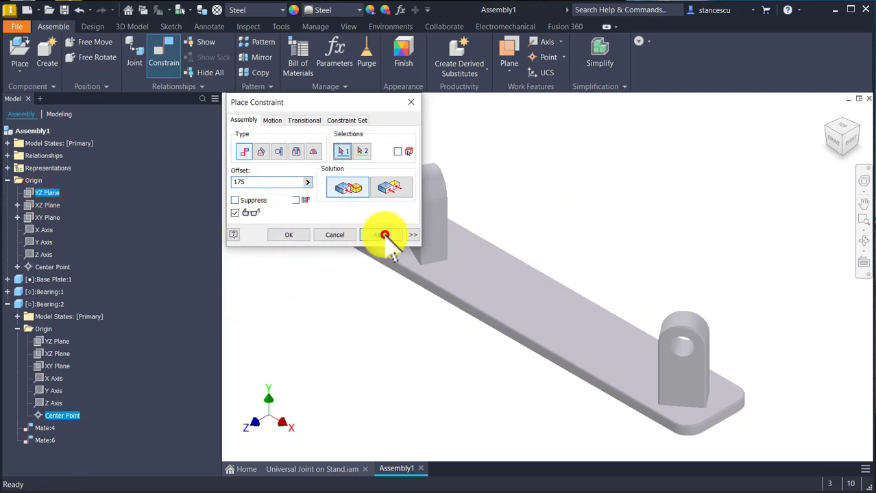
Step: Add a 45° Directed Angle constraint between the second Bearing's flat front face and the Base Plate's long front edge
middle_click_drag(347, 356, 389, 343)
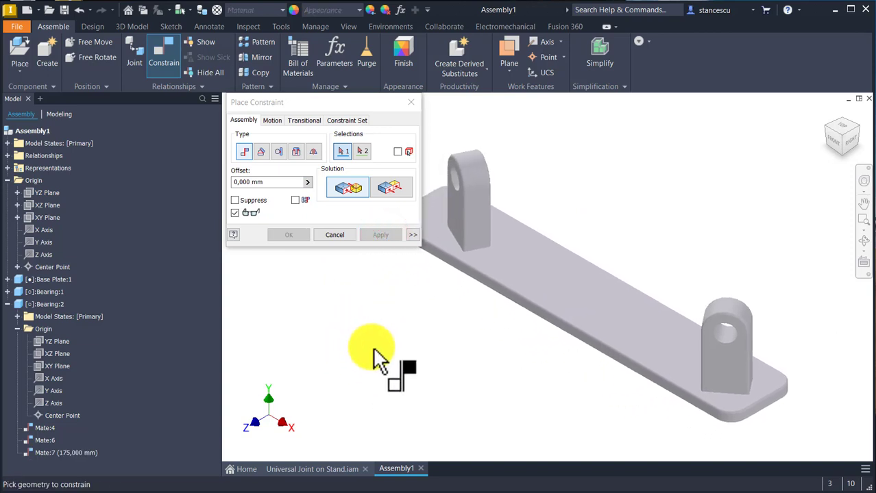
left_click(261, 152)
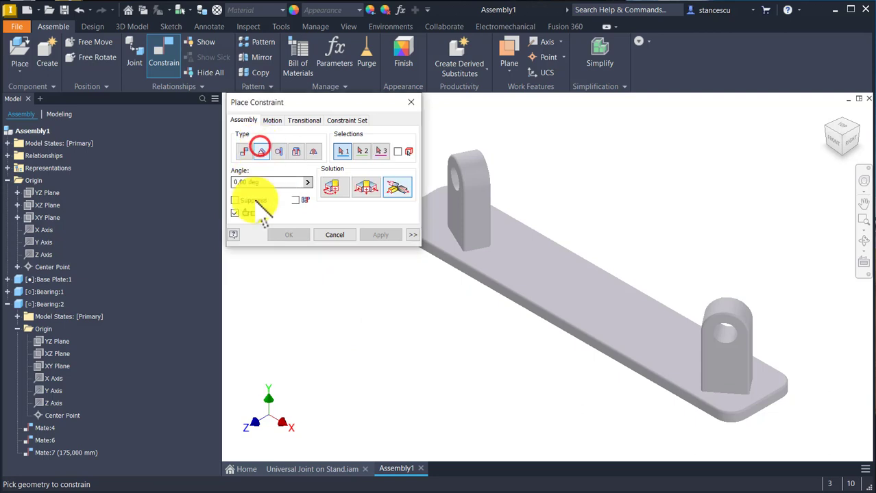
left_click(333, 187)
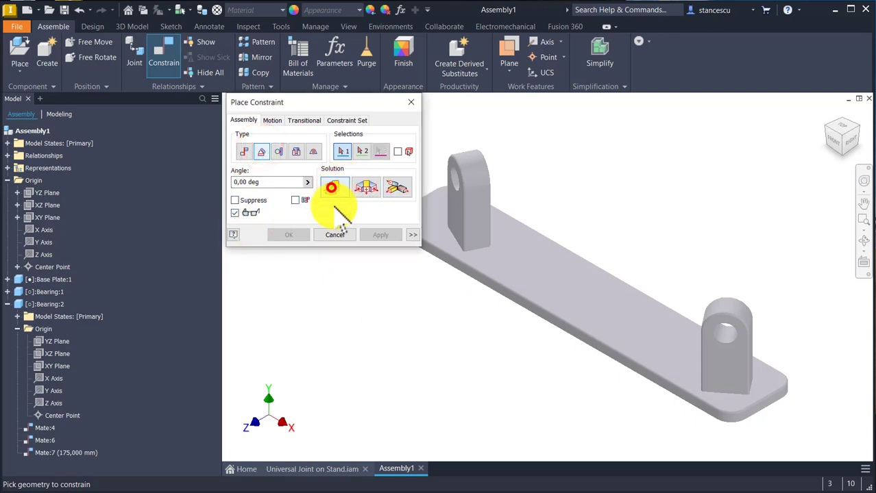
left_click(691, 411)
scroll(668, 401, "up", 2)
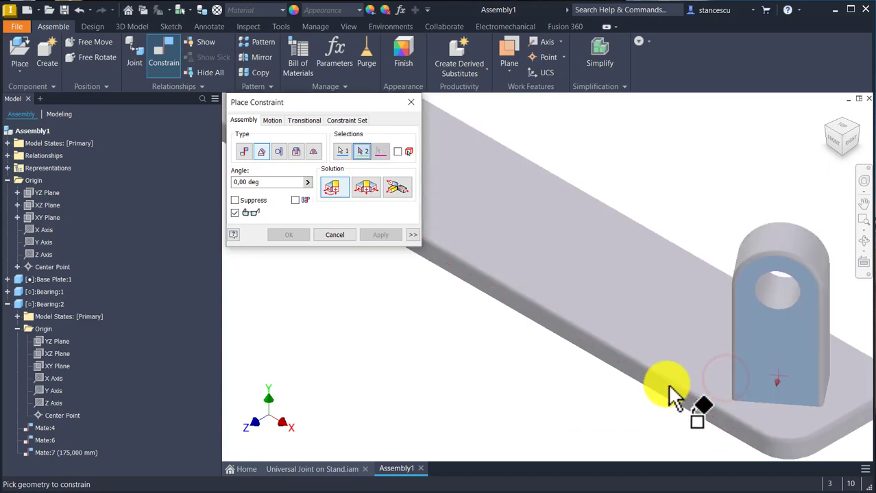
left_click(686, 407)
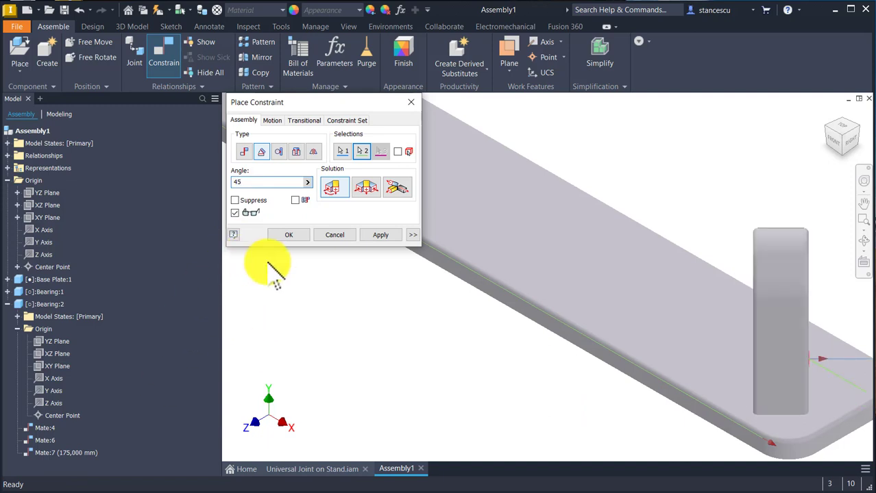
left_click(379, 235)
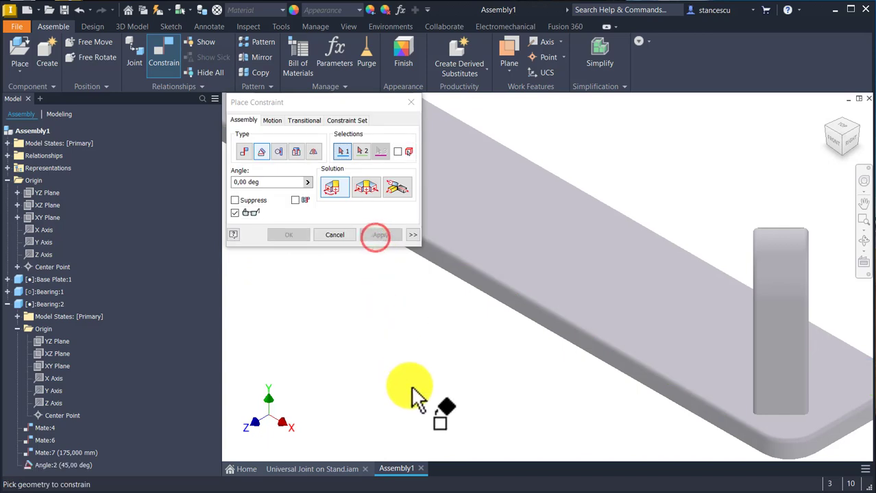
Step: Add a 45° Directed Angle constraint between the first Bearing's flat front face and the Base Plate's long side face
middle_click_drag(414, 400, 528, 402)
middle_click_drag(514, 293, 619, 430)
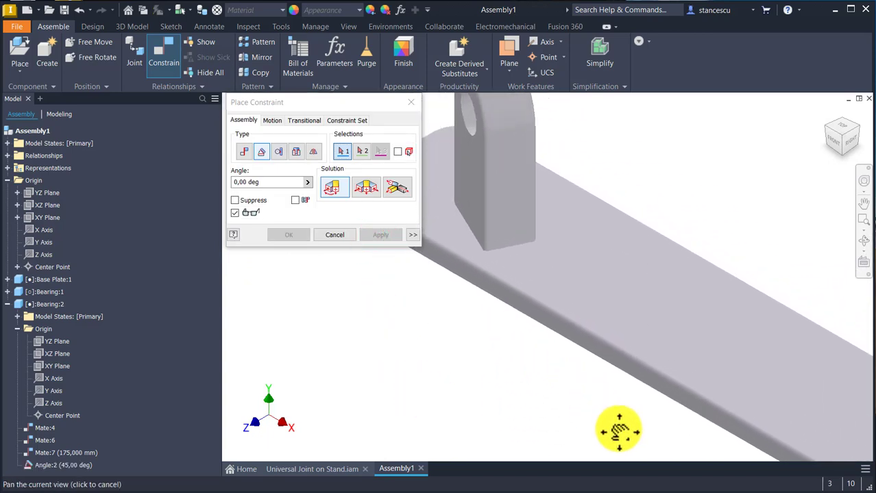
left_click(464, 175)
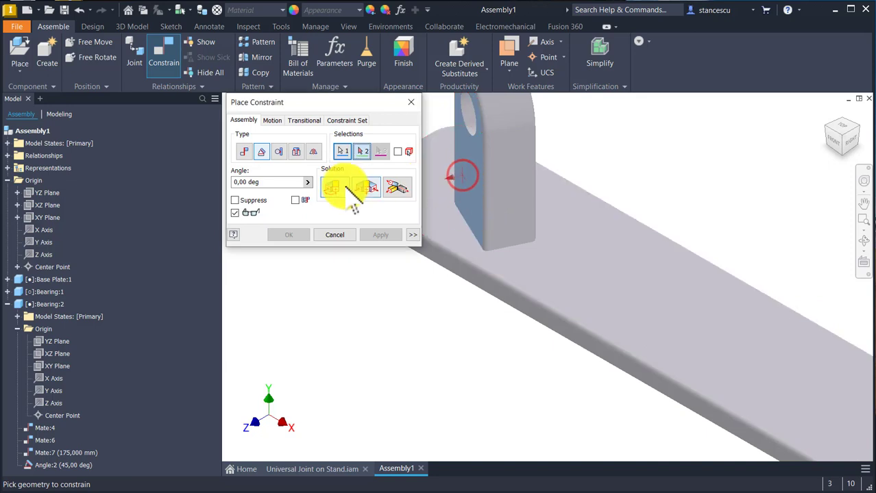
left_click(464, 274)
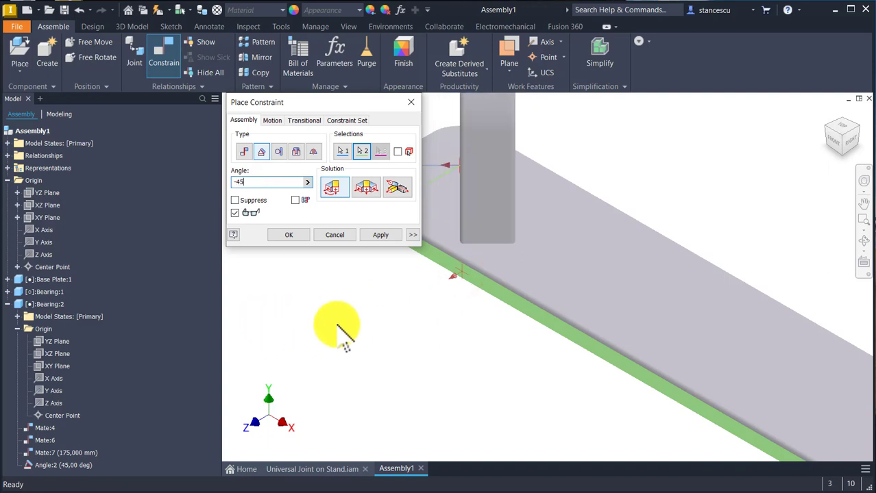
key("BackSpace")
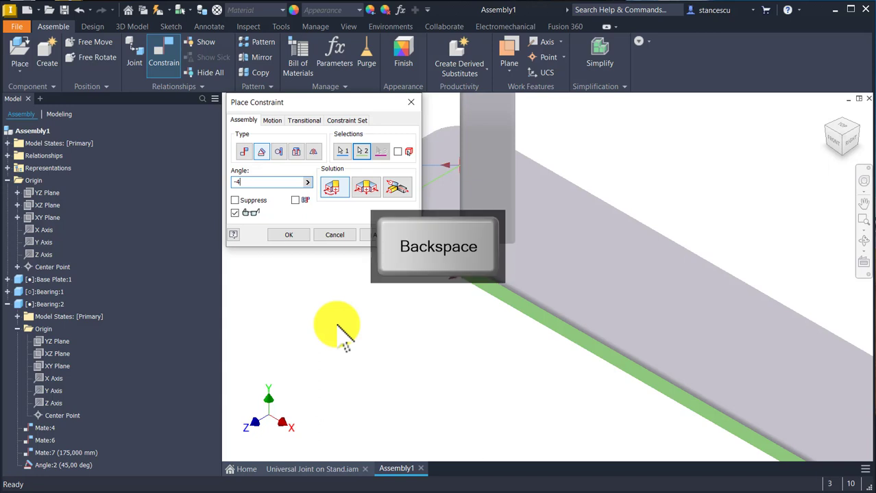
key("BackSpace")
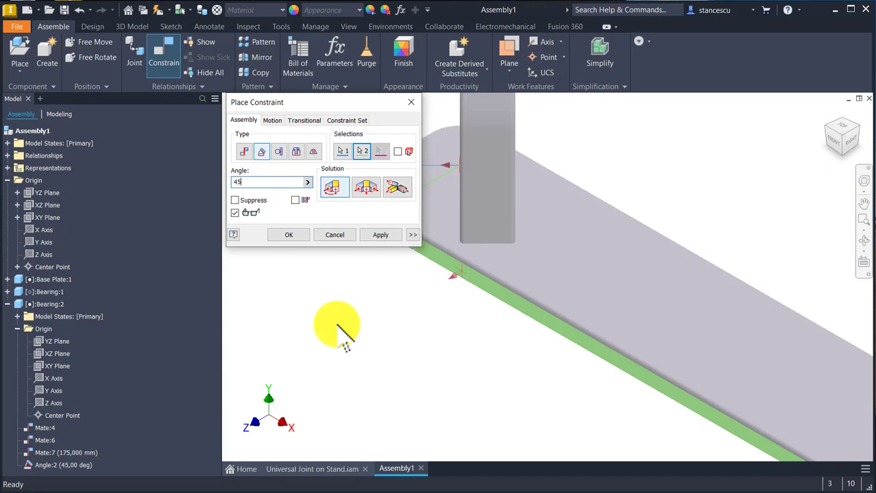
left_click(291, 235)
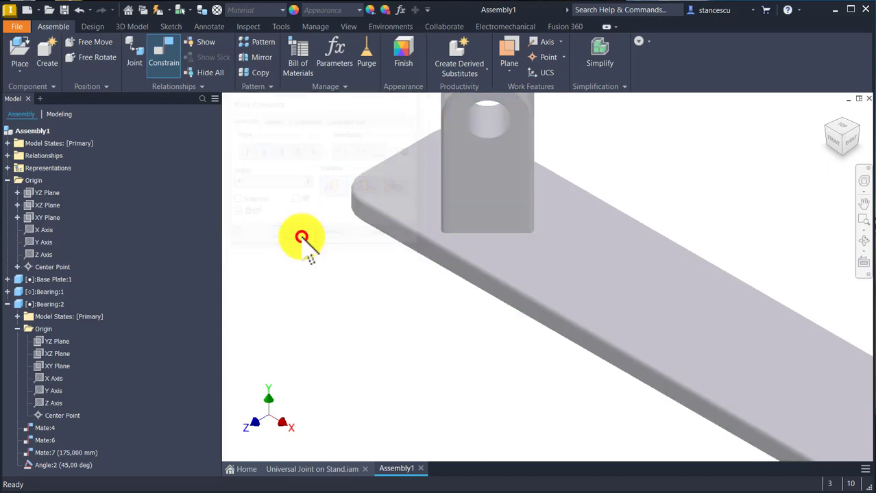
Step: Try to move each Bearing on the Base Plate to check its remaining freedom
key("F6")
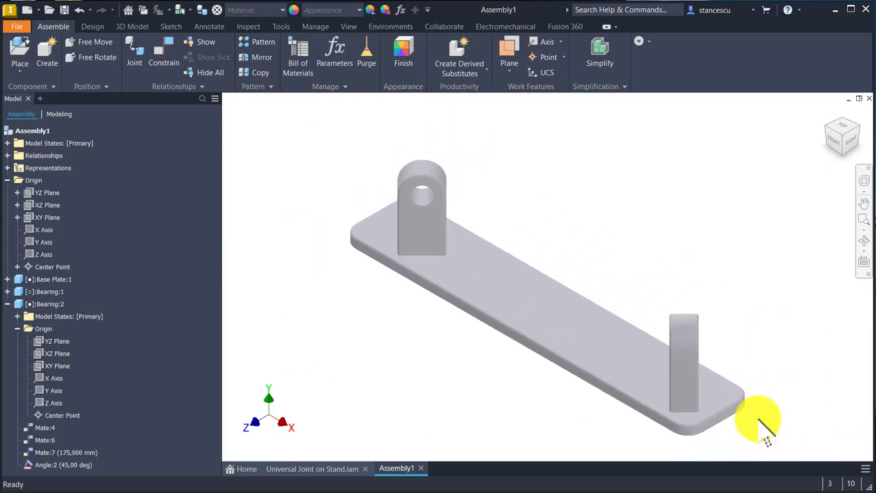
mouse_move(693, 344)
left_mouse_down()
mouse_move(705, 274)
mouse_move(534, 184)
mouse_move(521, 192)
left_mouse_up()
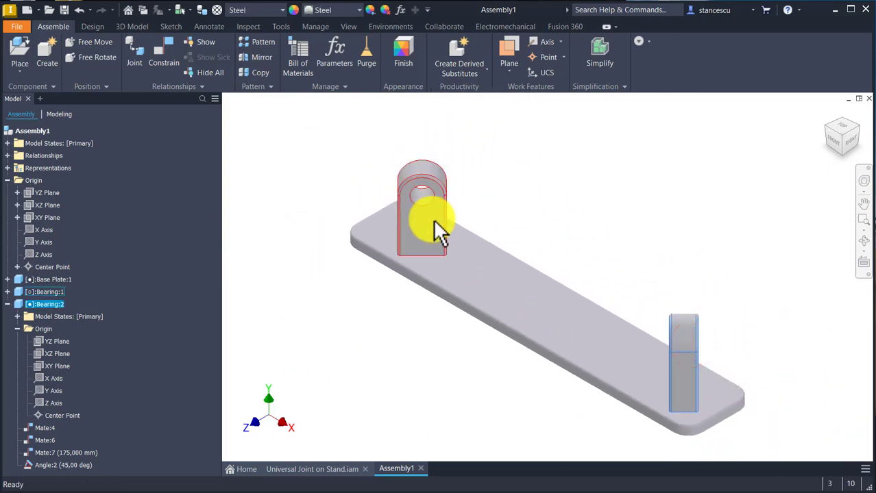
mouse_move(432, 229)
left_mouse_down()
mouse_move(499, 170)
mouse_move(466, 156)
mouse_move(500, 181)
mouse_move(442, 147)
mouse_move(483, 176)
mouse_move(462, 166)
mouse_move(479, 177)
mouse_move(467, 173)
mouse_move(452, 150)
mouse_move(470, 186)
left_mouse_up()
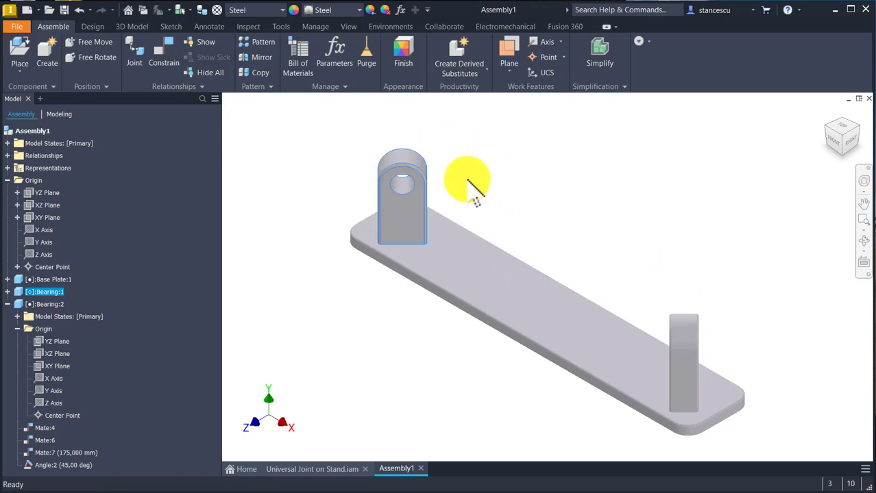
left_click(505, 204)
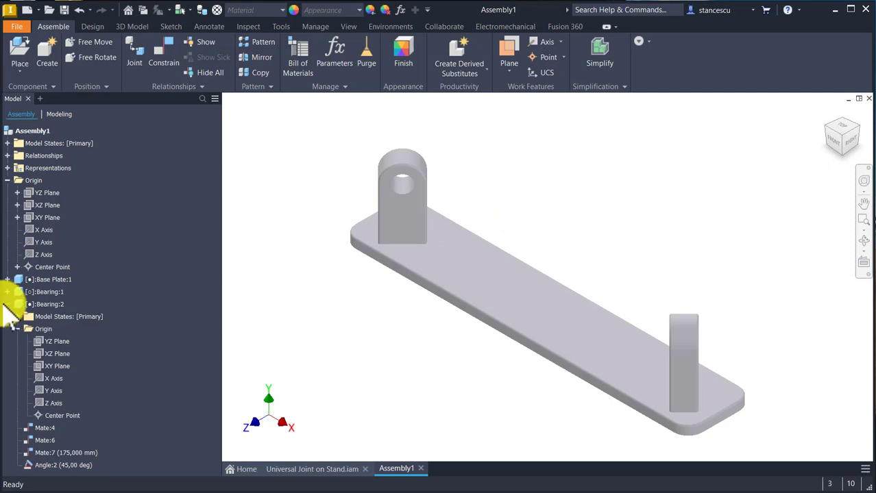
Step: Place one instance of the Universal Joint - after.iam subassembly above the Base Plate
left_click(7, 304)
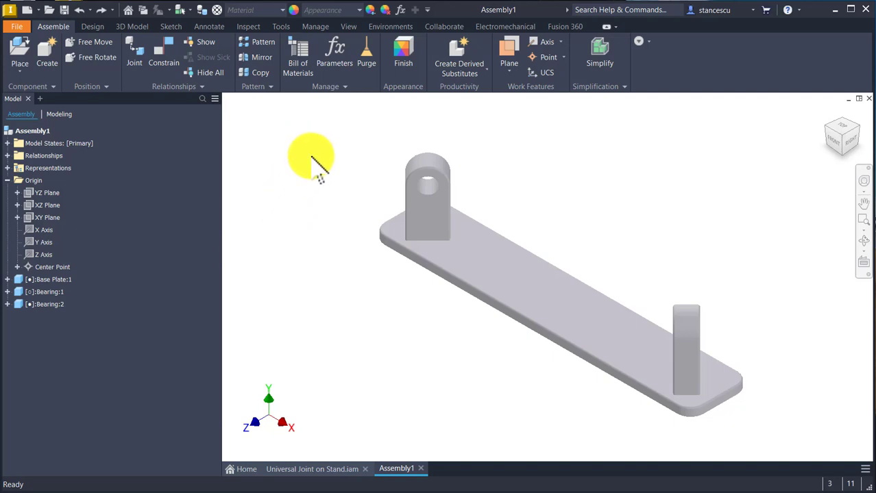
left_click(20, 54)
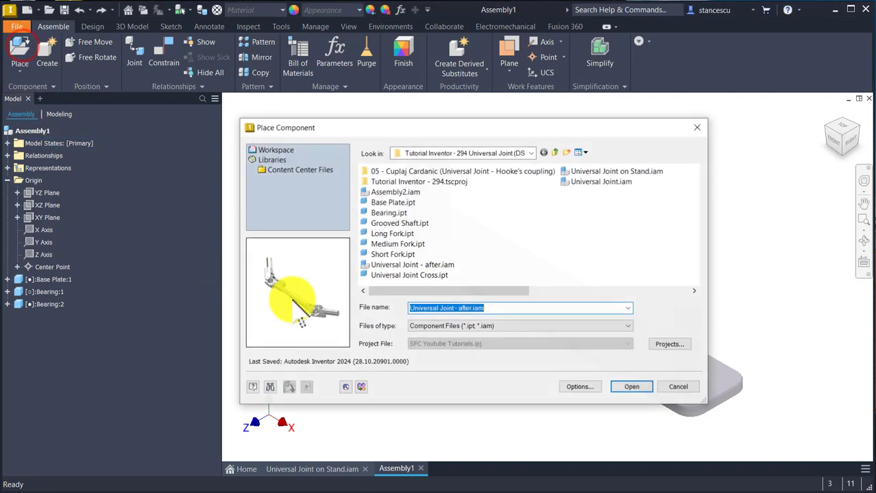
double_click(419, 266)
left_click(625, 186)
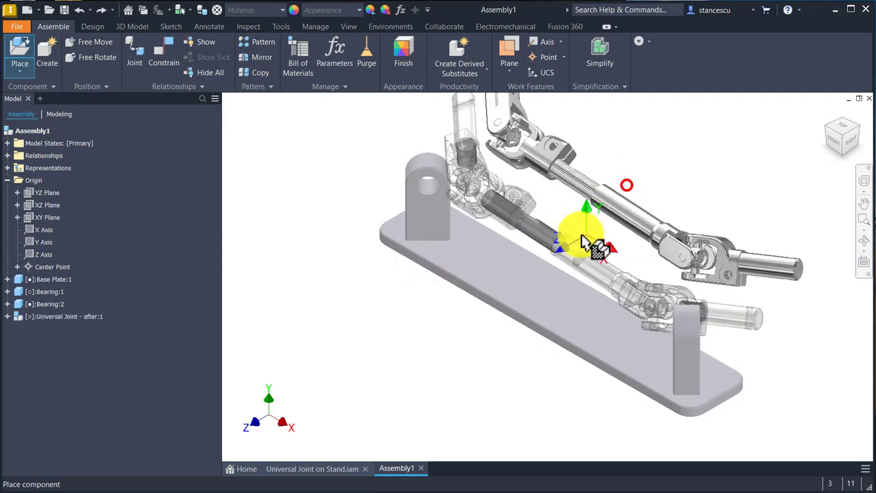
key("Escape")
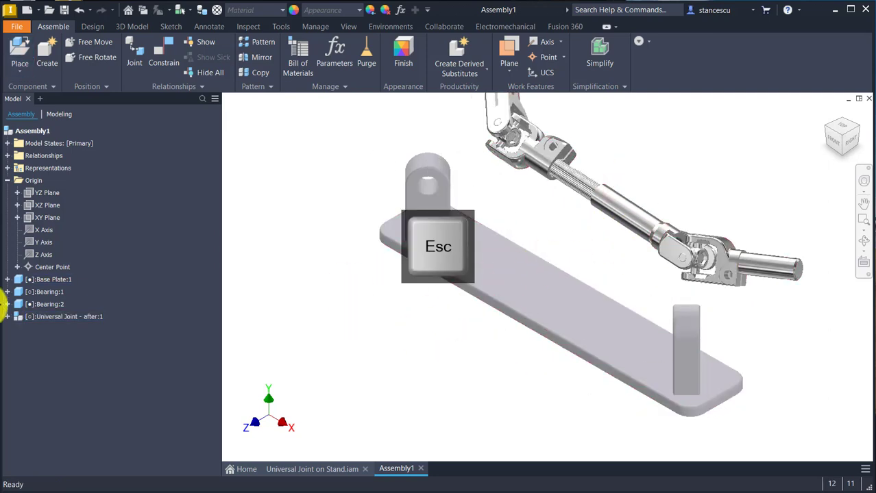
Step: Make the placed Universal Joint - after subassembly flexible
right_click(30, 322)
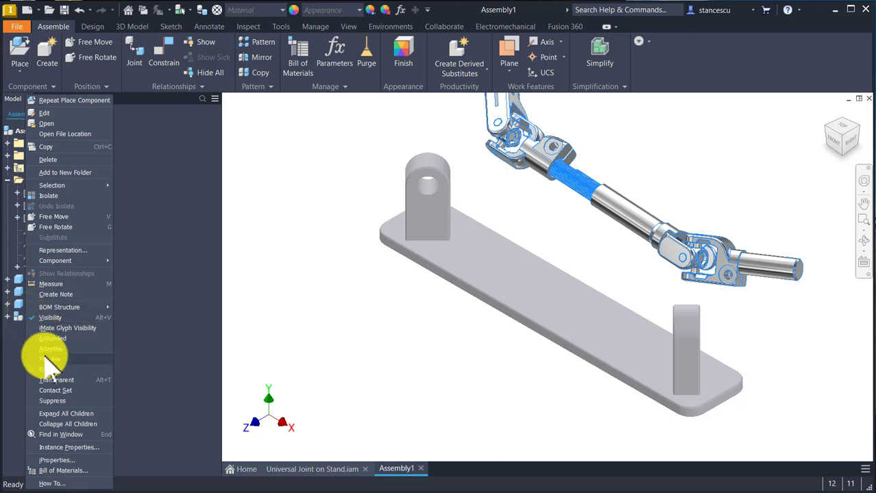
left_click(43, 359)
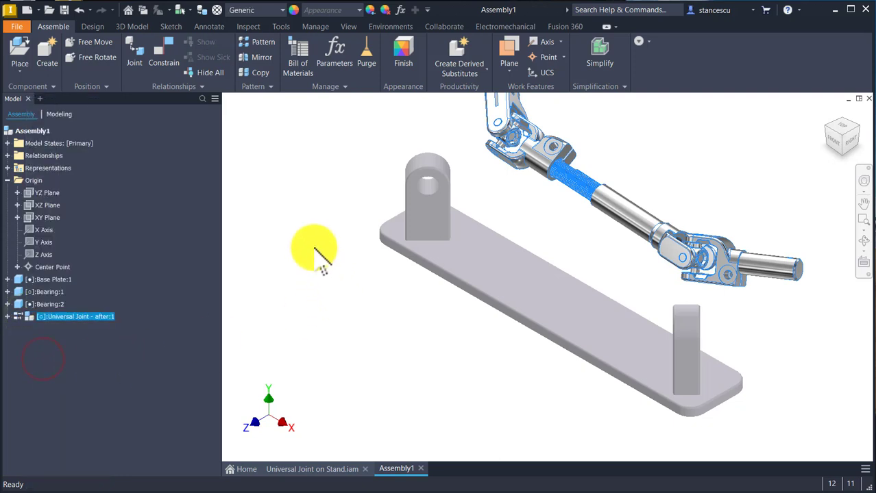
left_click(298, 159)
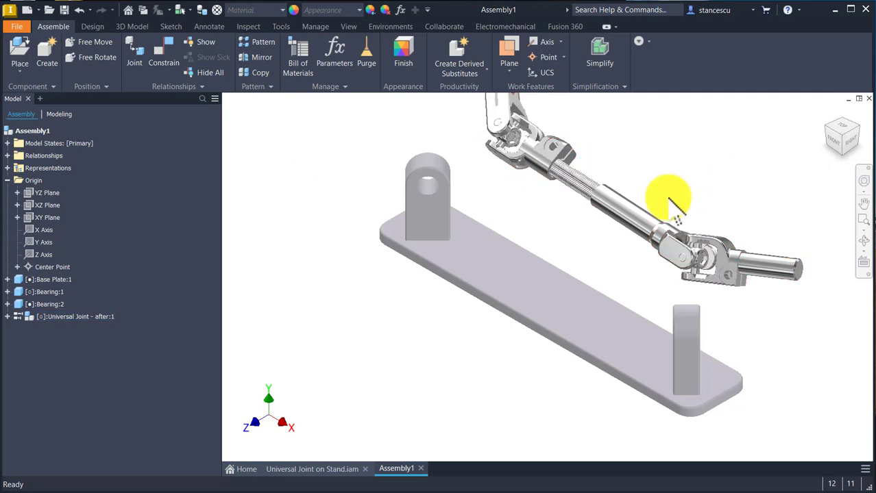
Step: Add an Insert constraint with the Aligned solution and 0 mm offset between the fork's shaft shoulder edge and the hole of the Bearing at the plate's +X end
middle_click_drag(760, 305, 690, 323)
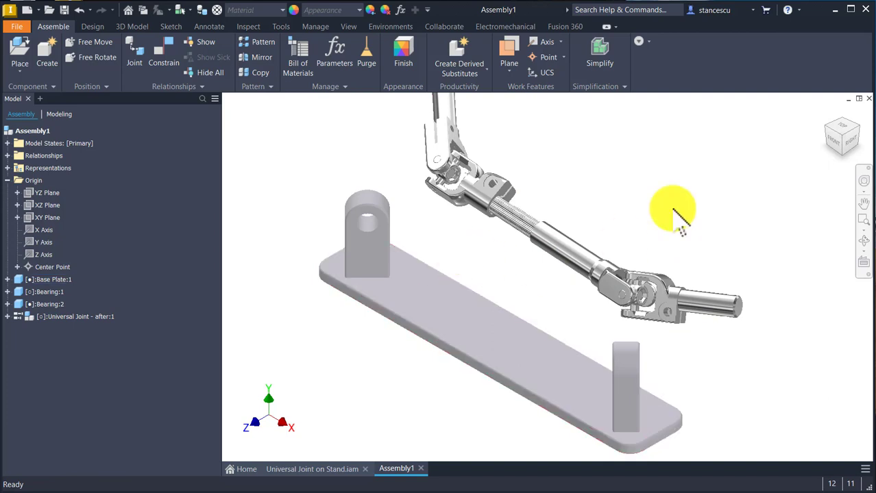
left_click(655, 178)
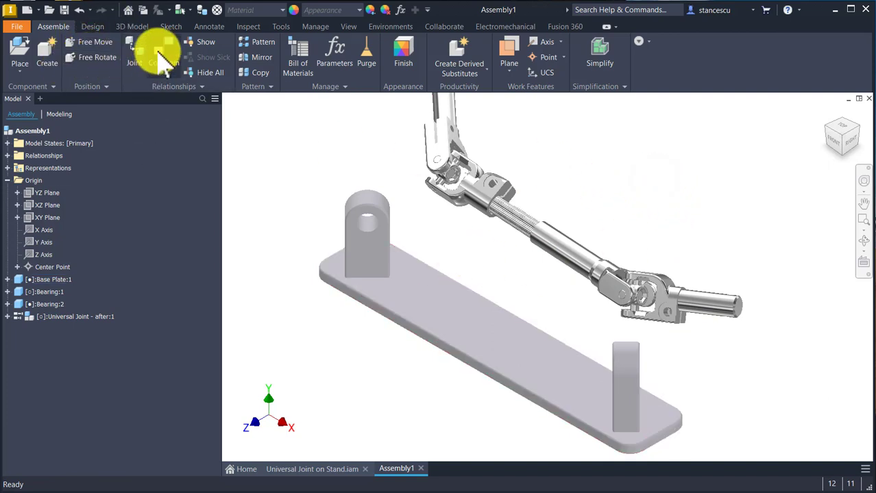
left_click(159, 51)
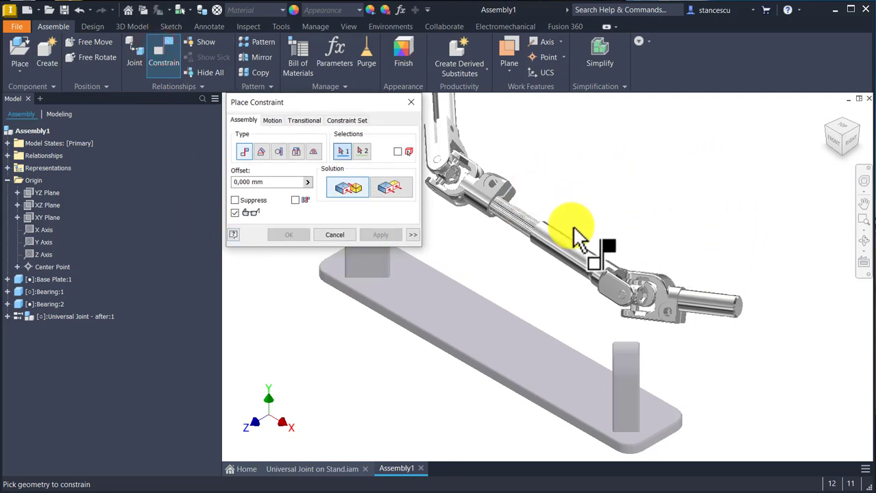
left_click(295, 152)
scroll(696, 338, "up", 5)
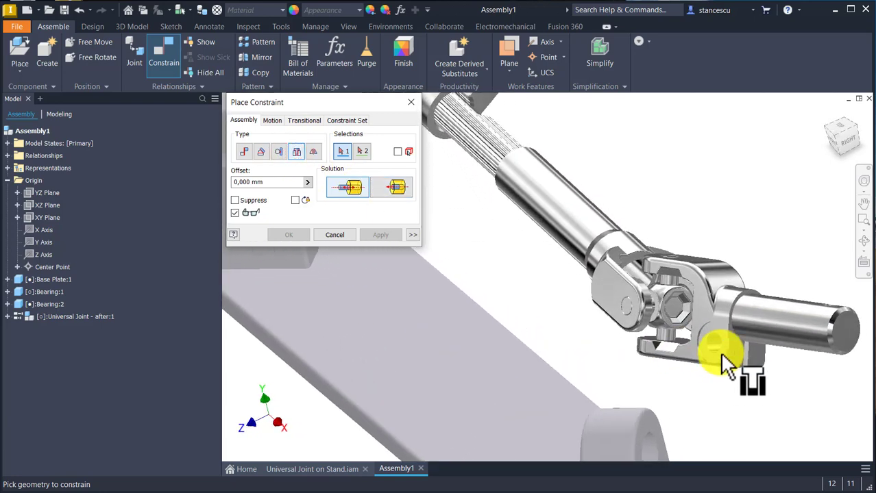
left_click(732, 337)
scroll(728, 342, "down", 5)
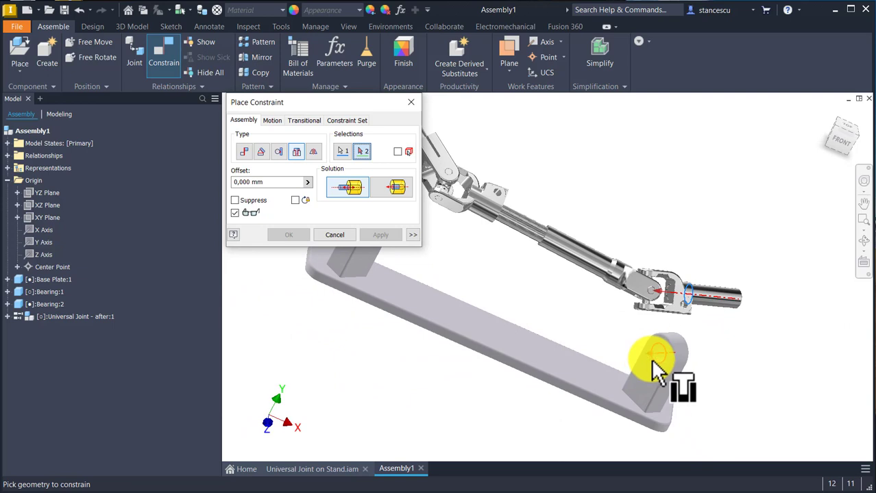
left_click(654, 364)
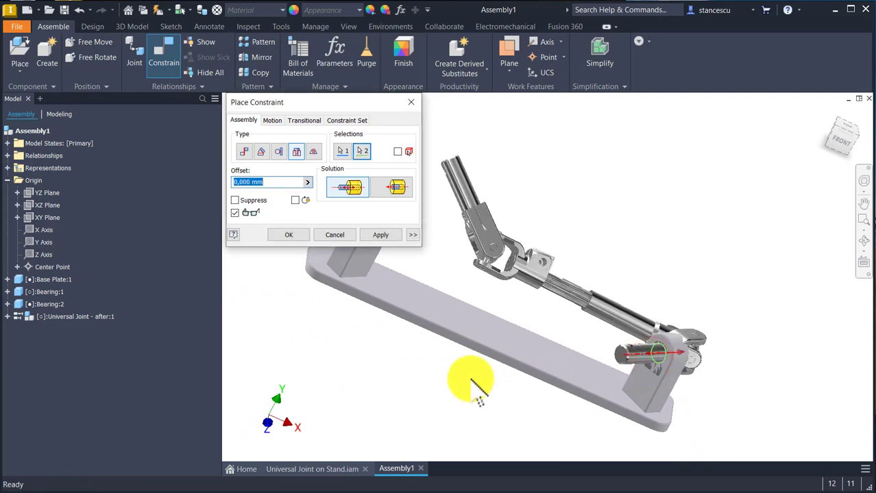
left_click(388, 186)
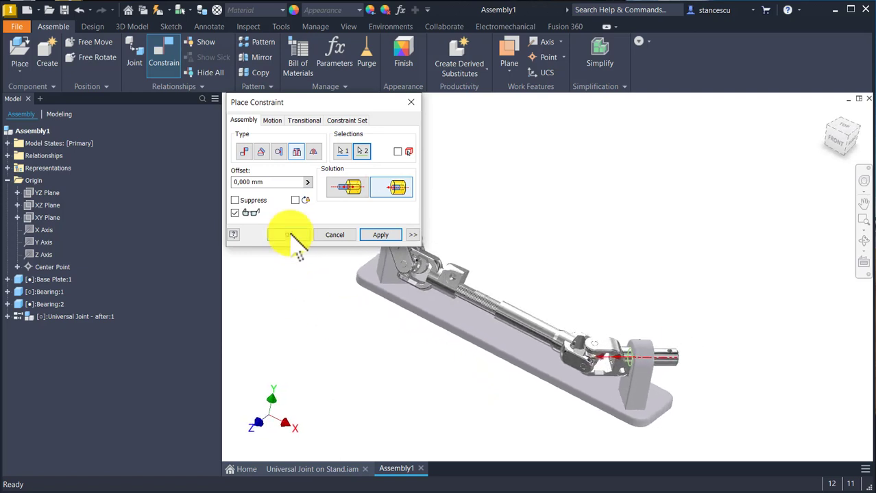
left_click(381, 235)
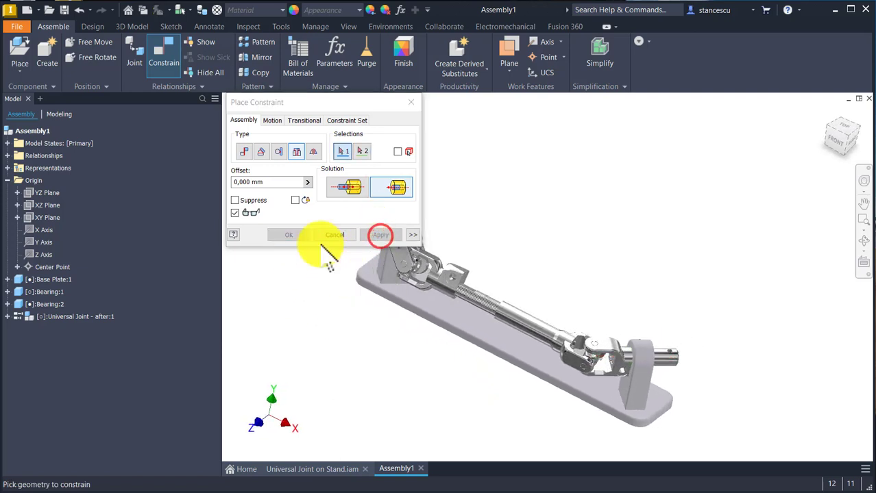
Step: Mate the axis of the joint's other end shaft to the hole axis of the opposite Bearing with 0 mm offset
left_click(247, 159)
middle_click_drag(295, 257, 584, 334, "shift")
left_click(553, 220)
left_click(584, 336)
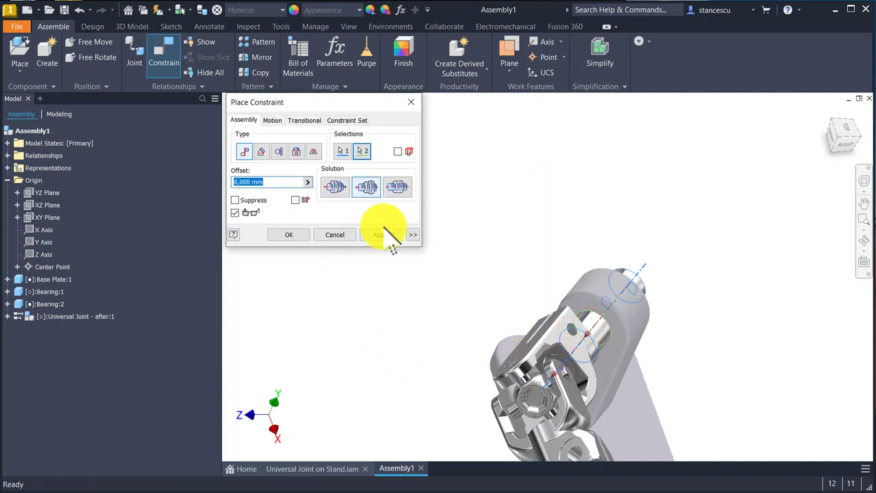
left_click(383, 233)
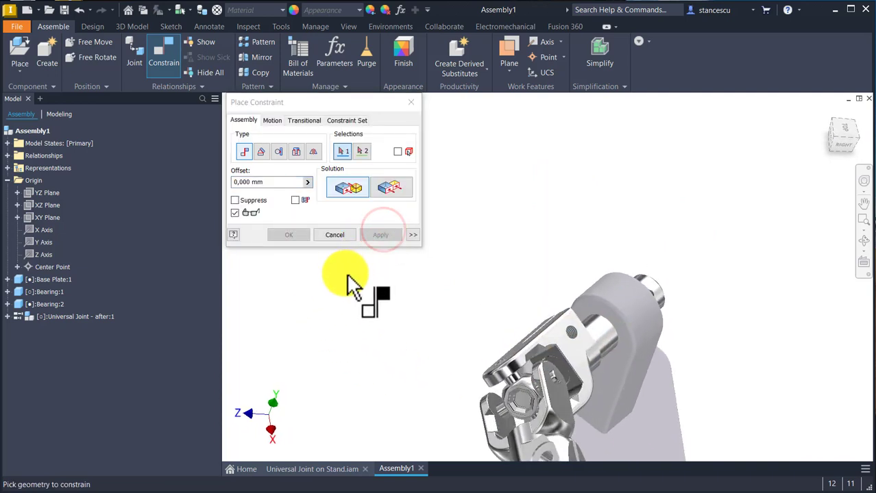
Step: Mate the flat end face of that shaft's fork to the Bearing's inner flat face with 0 mm offset
middle_click_drag(348, 254, 593, 370, "shift")
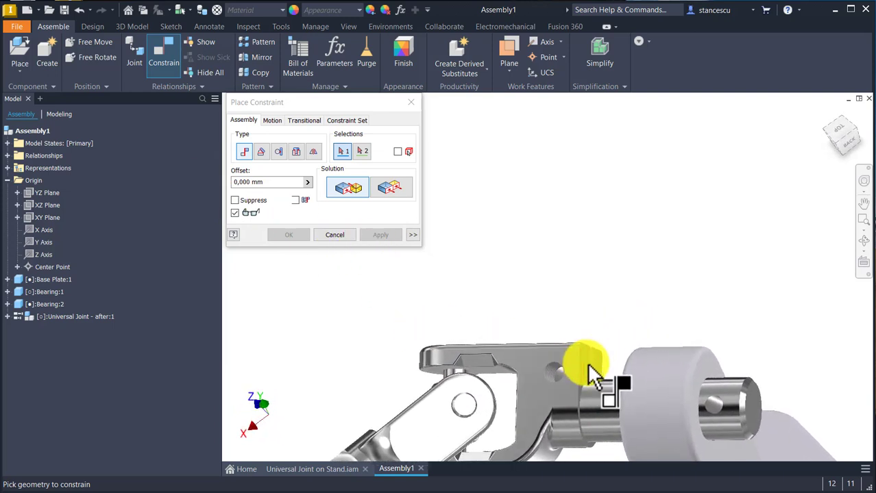
scroll(589, 367, "up", 3)
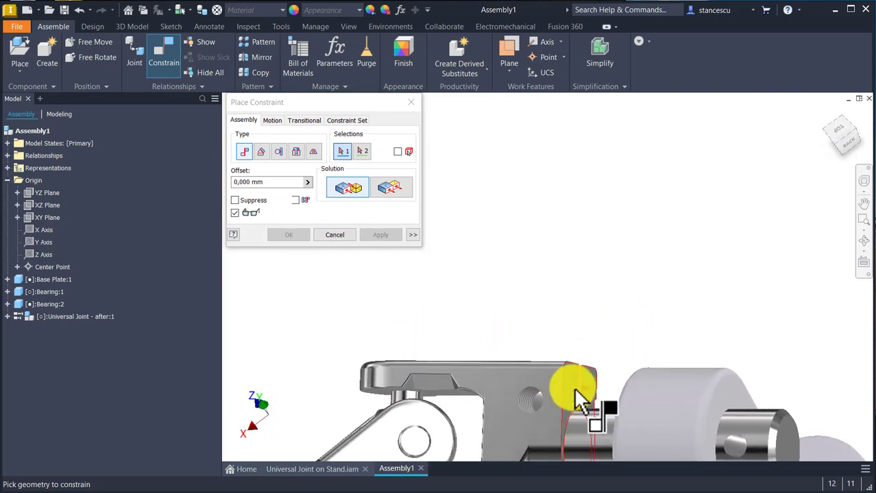
left_click(576, 396)
middle_click_drag(576, 396, 562, 370, "shift")
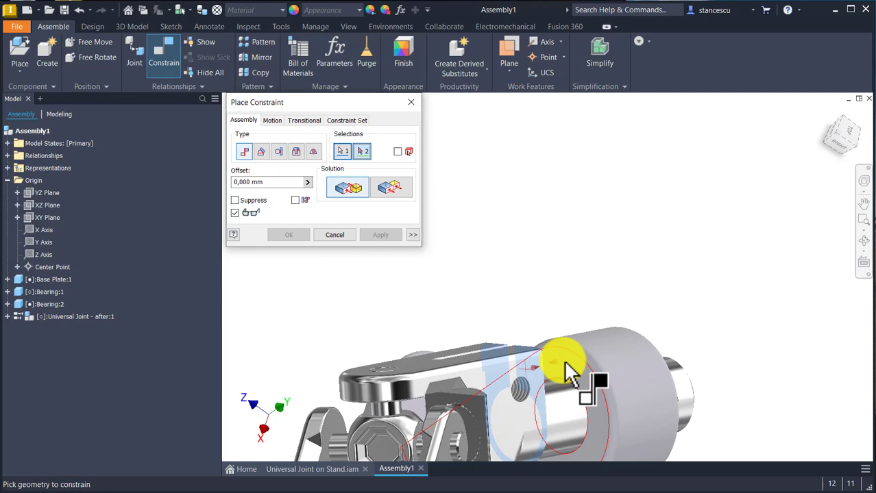
left_click(562, 367)
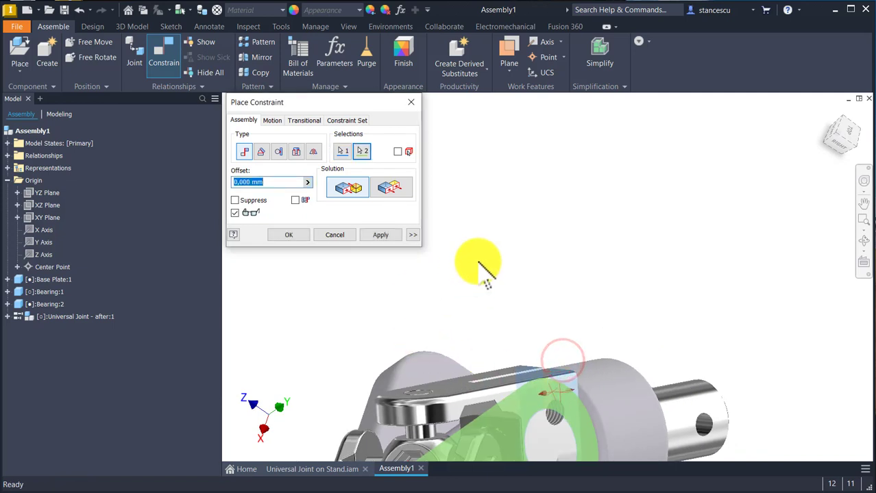
middle_click_drag(553, 224, 623, 238, "shift")
scroll(624, 240, "up", 6)
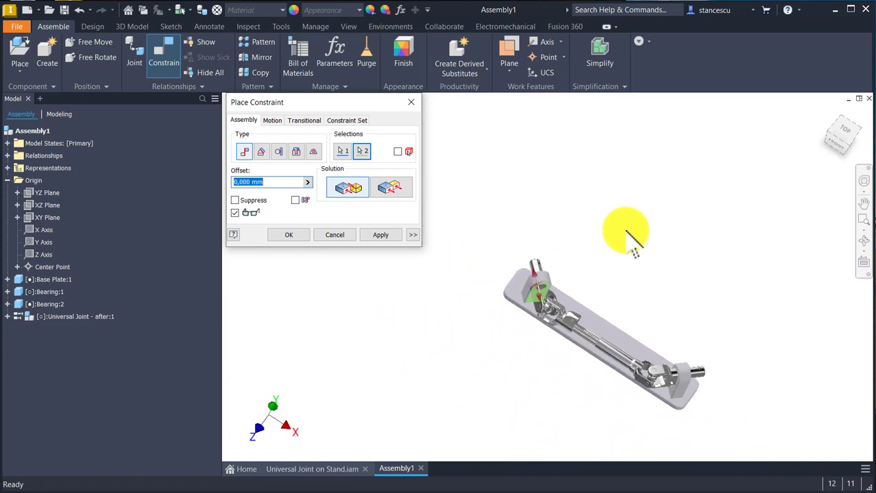
left_click(288, 235)
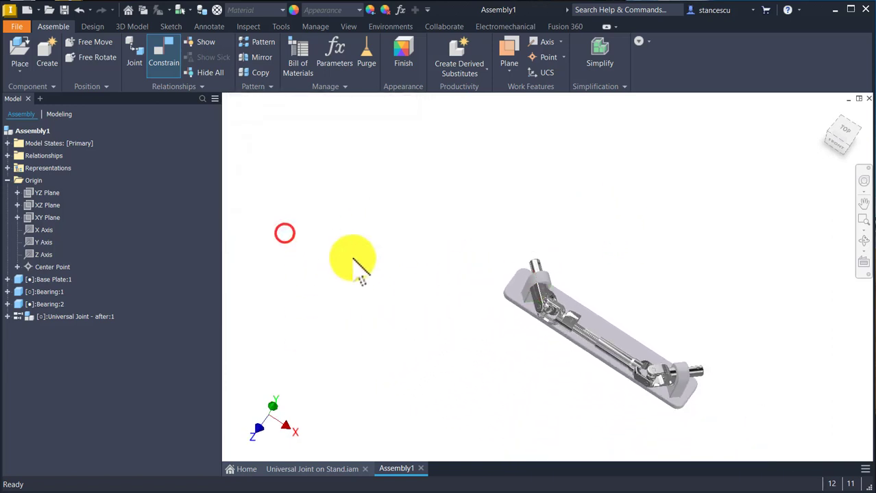
Step: Rotate the universal joint by its end forks to check how it turns in both Bearings, and undo the rotation
key("F6")
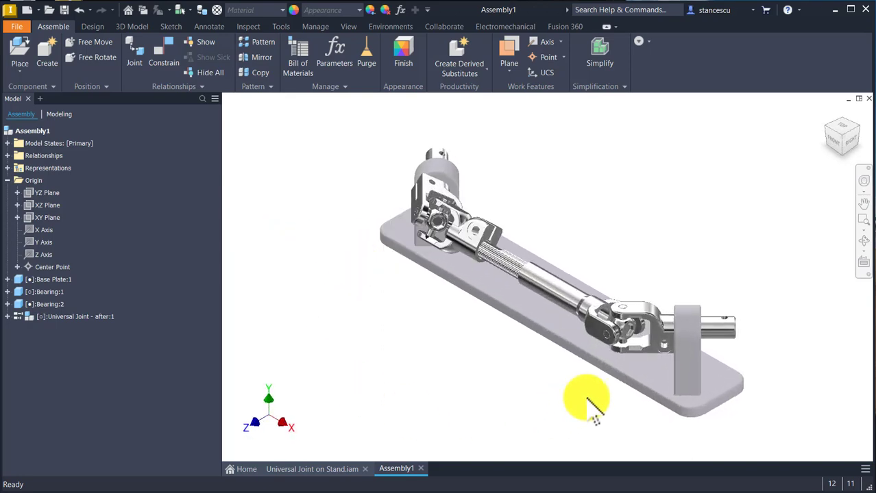
scroll(636, 353, "down", 4)
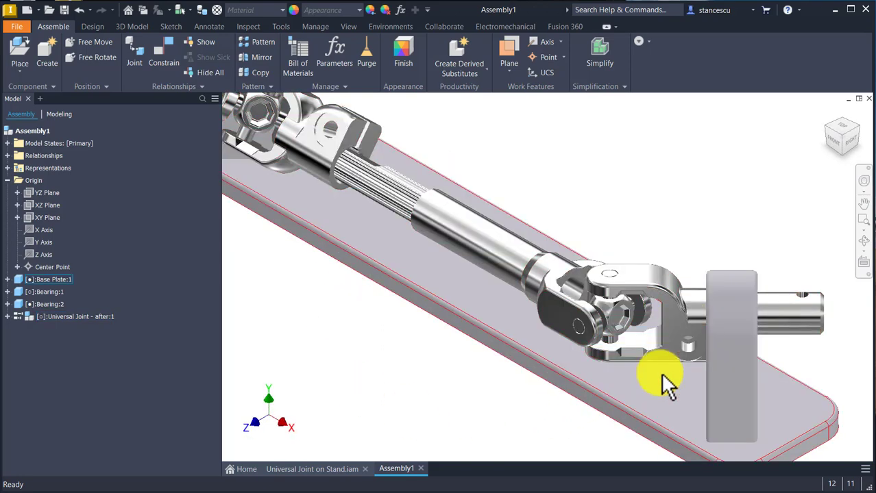
mouse_move(668, 355)
left_mouse_down()
mouse_move(665, 302)
mouse_move(665, 339)
left_mouse_up()
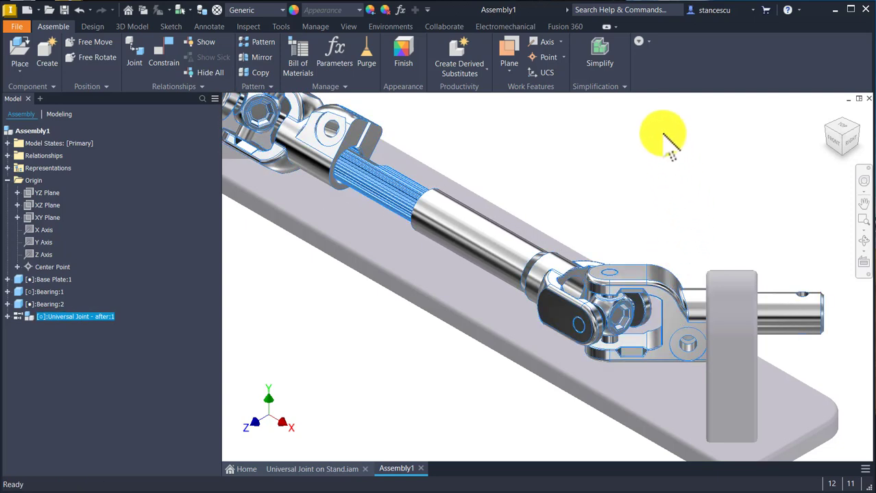
key("F6")
left_click(679, 206)
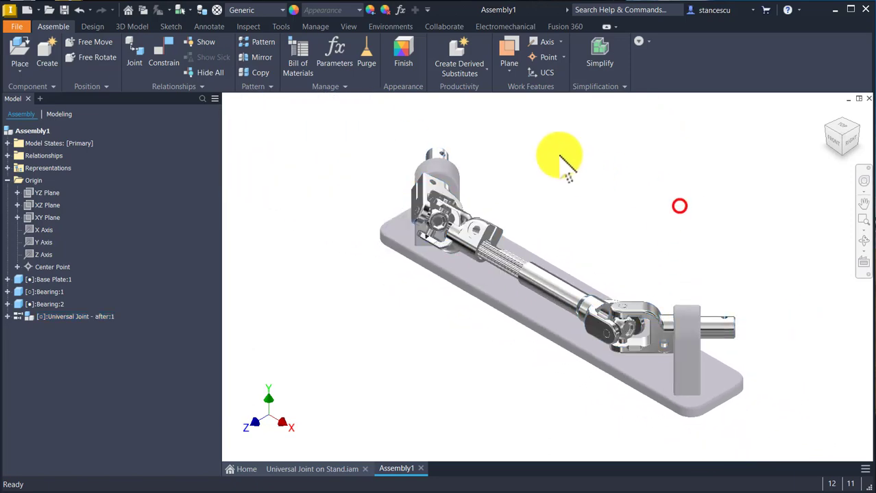
middle_click_drag(557, 125, 514, 179, "shift")
scroll(409, 242, "up", 4)
middle_click_drag(408, 243, 415, 298, "shift")
left_click_drag(421, 304, 508, 205)
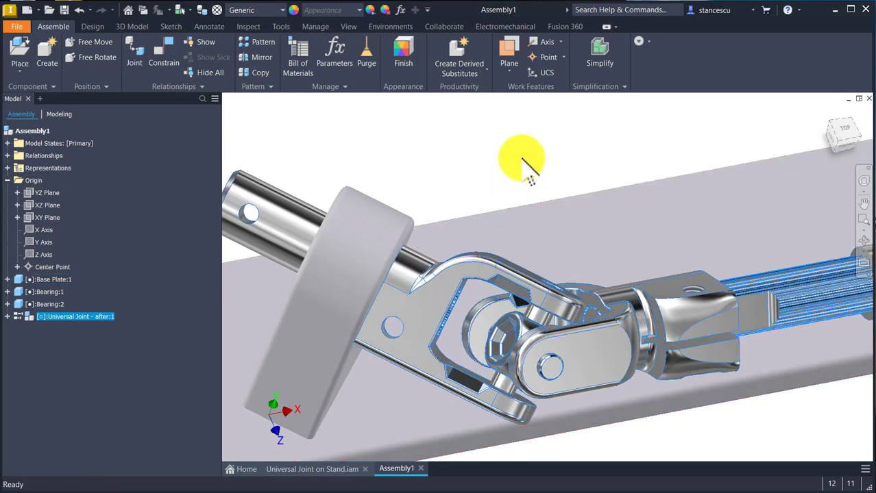
key("ctrl+z")
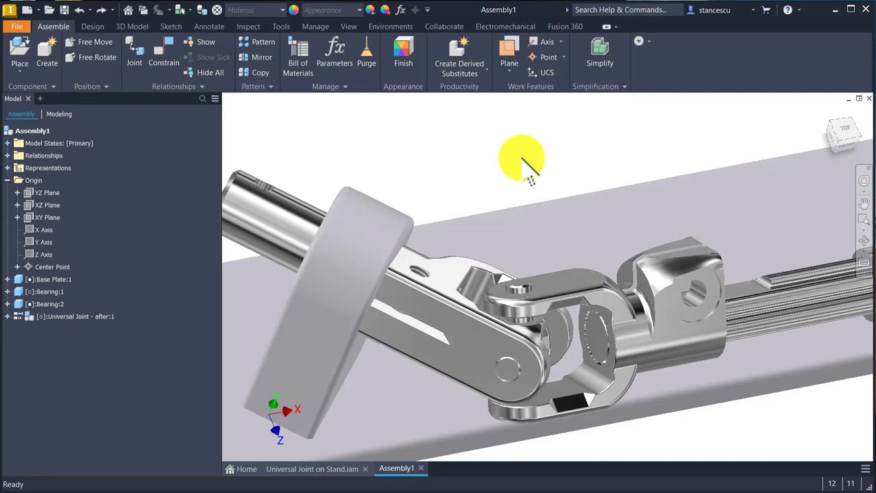
key("F6")
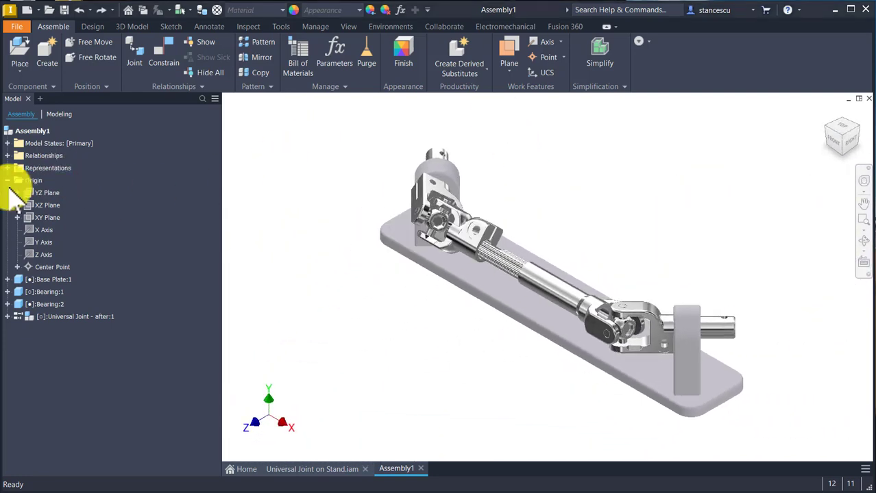
Step: Collapse the assembly's Origin folder and enter the Dynamic Simulation environment
left_click(7, 180)
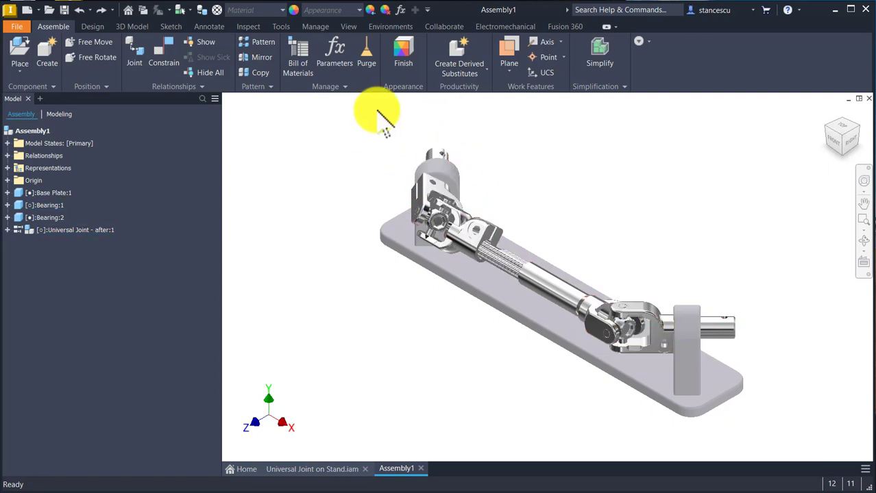
left_click(405, 27)
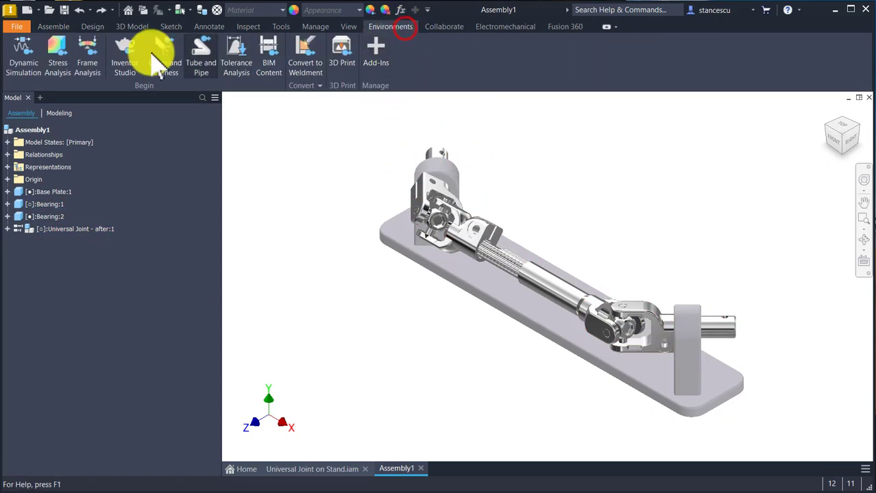
left_click(21, 58)
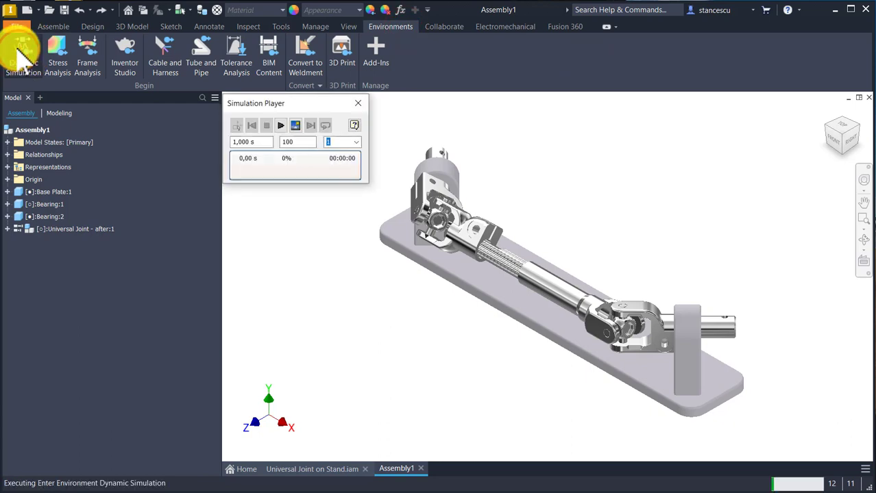
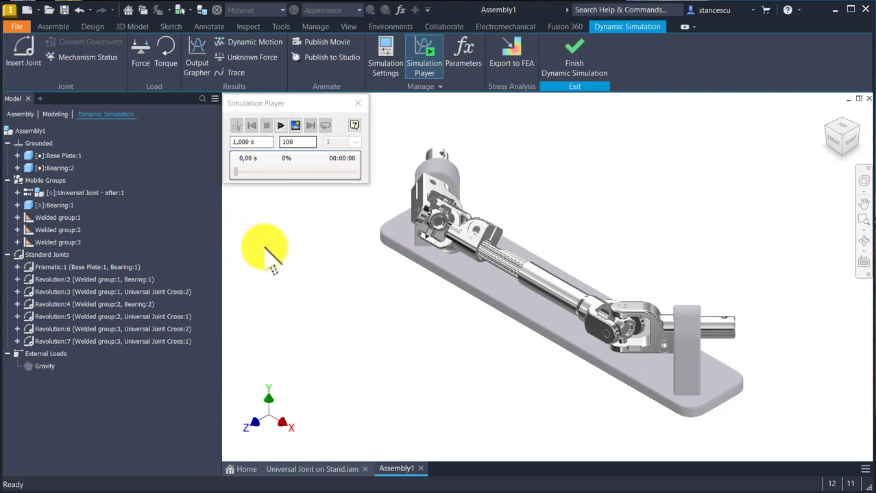
Step: Run the simulation with the default settings, rewind it, and return to construction mode
left_click(282, 125)
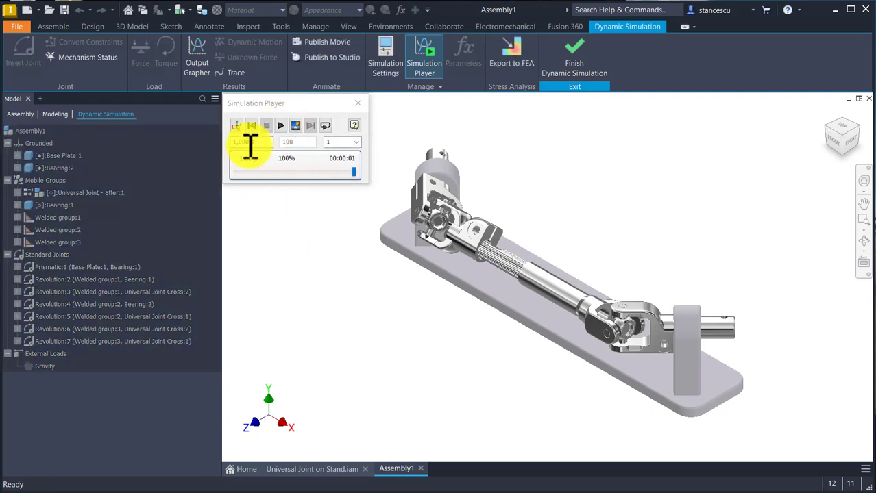
left_click(251, 126)
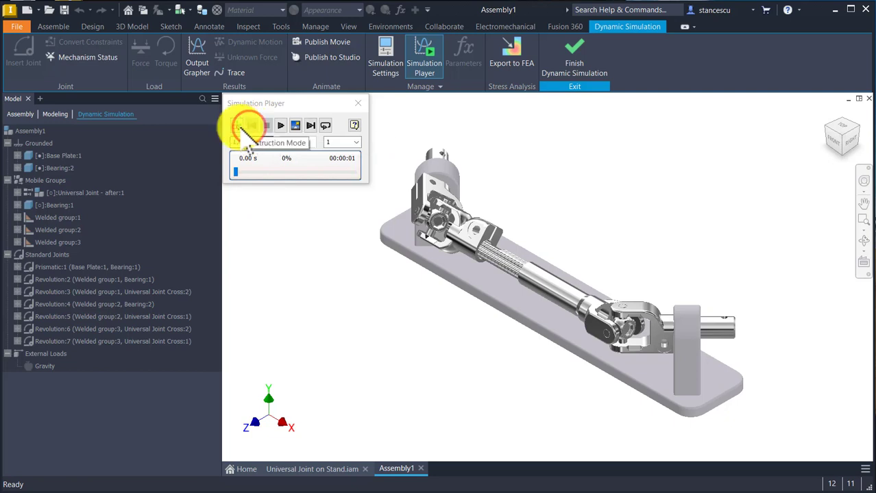
left_click(238, 127)
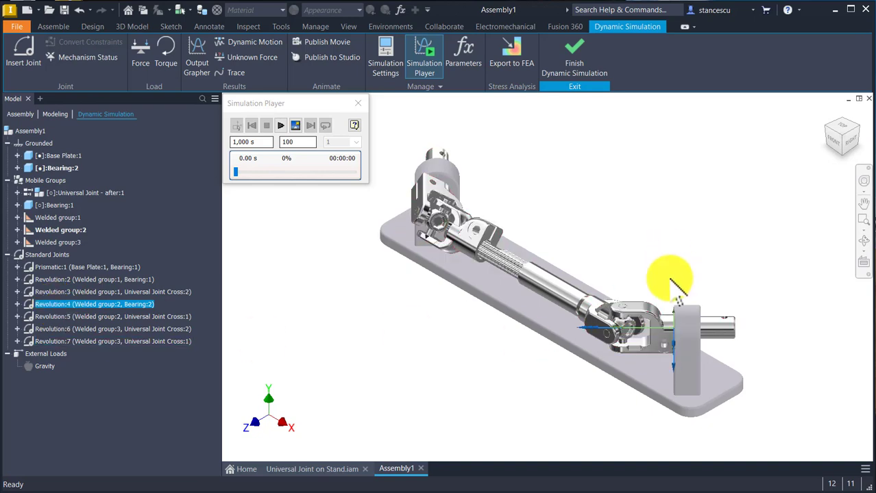
Step: Examine joint Revolution:4 between Welded group:2 and Bearing:2, including its axes and the direction in which the end shaft rotates
scroll(703, 322, "up", 5)
scroll(757, 379, "up", 2)
middle_click_drag(857, 376, 719, 401)
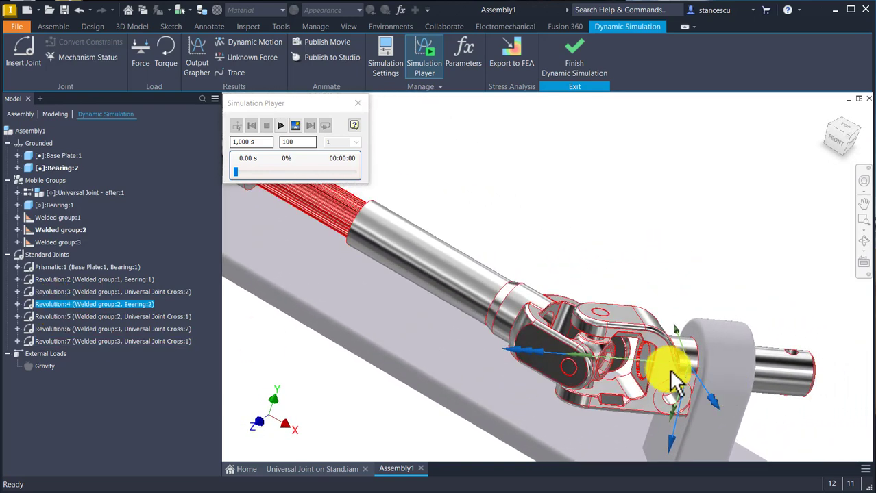
scroll(692, 363, "down", 3)
middle_click_drag(690, 366, 635, 248, "shift")
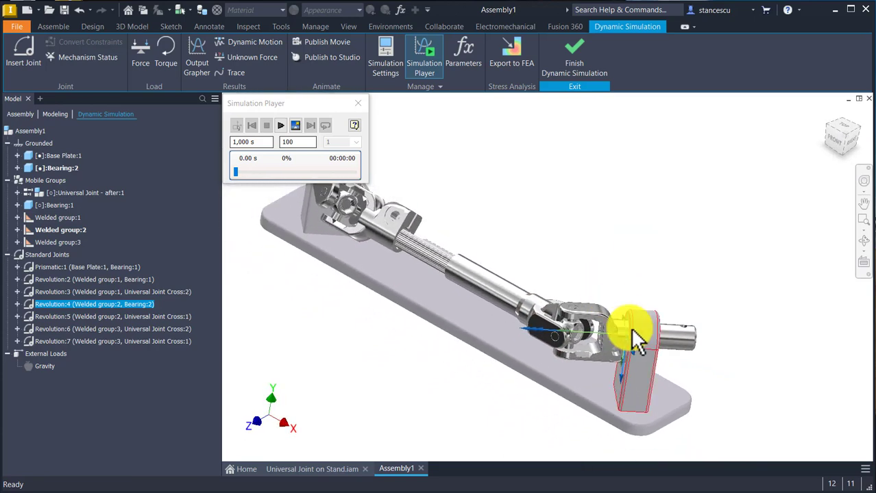
middle_click_drag(631, 343, 620, 356, "shift")
middle_click_drag(648, 321, 623, 222, "shift")
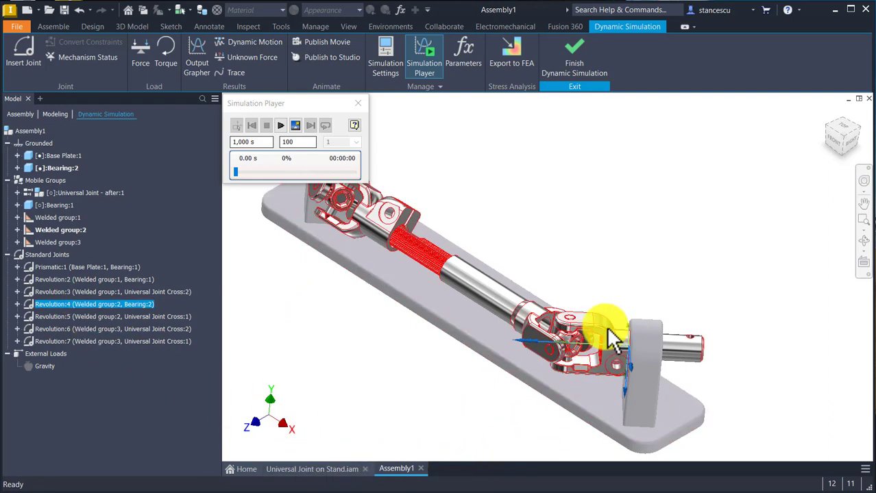
left_click_drag(605, 326, 690, 353)
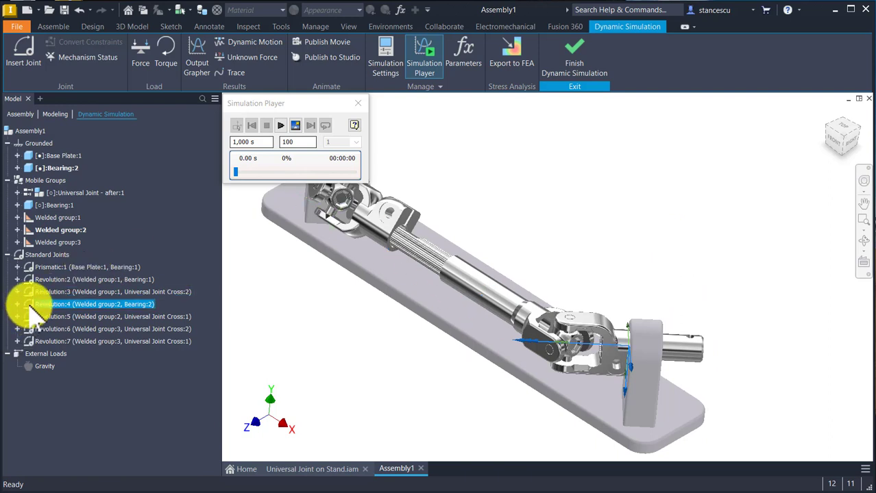
Step: Enable imposed motion on the rotational degree of freedom of joint Revolution:4
double_click(28, 305)
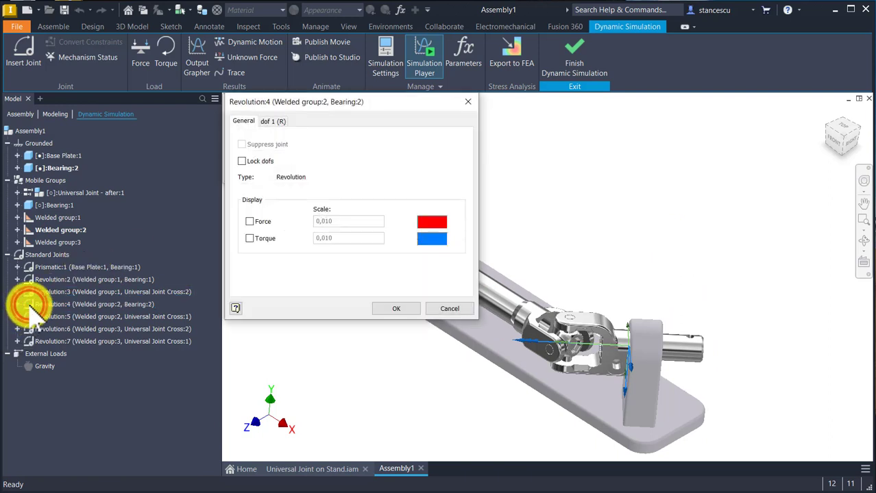
left_click(274, 121)
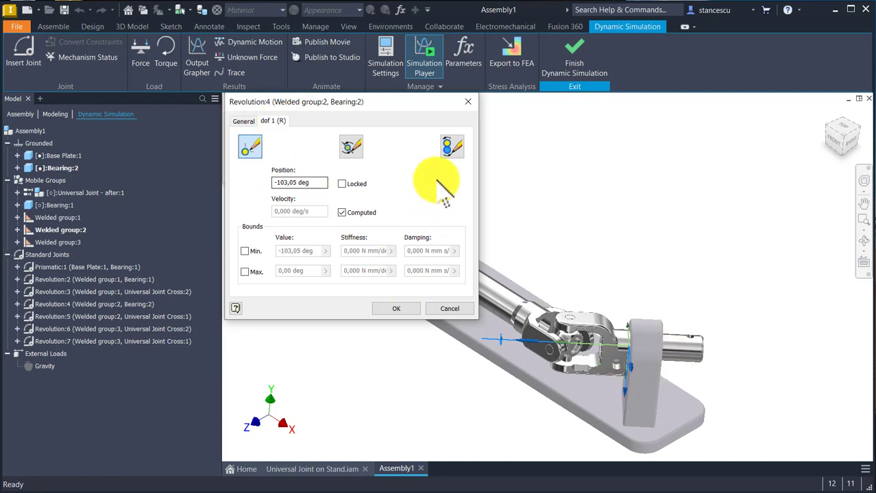
left_click(454, 144)
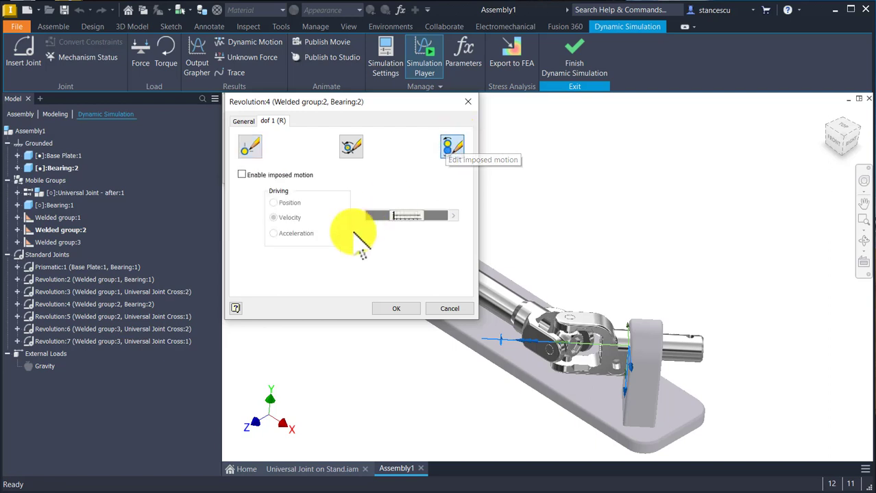
left_click(241, 175)
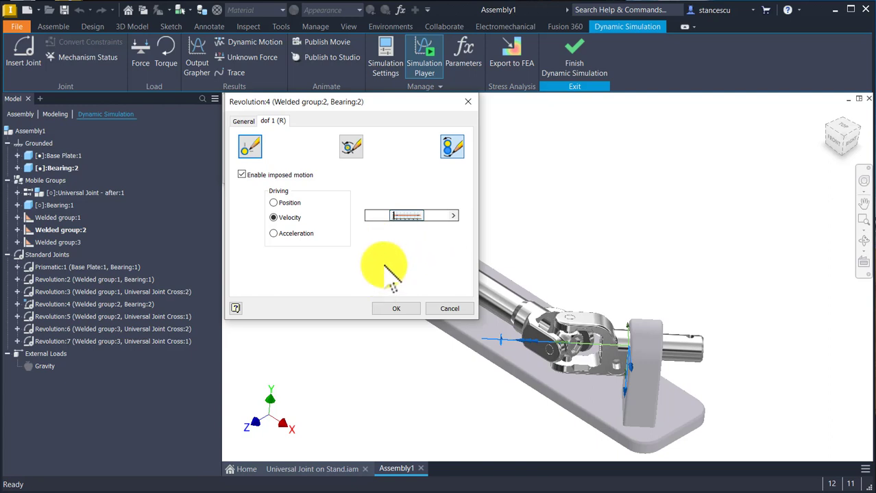
Step: Drive Revolution:4 by a constant velocity of 60 deg/s and accept the joint properties
left_click(453, 215)
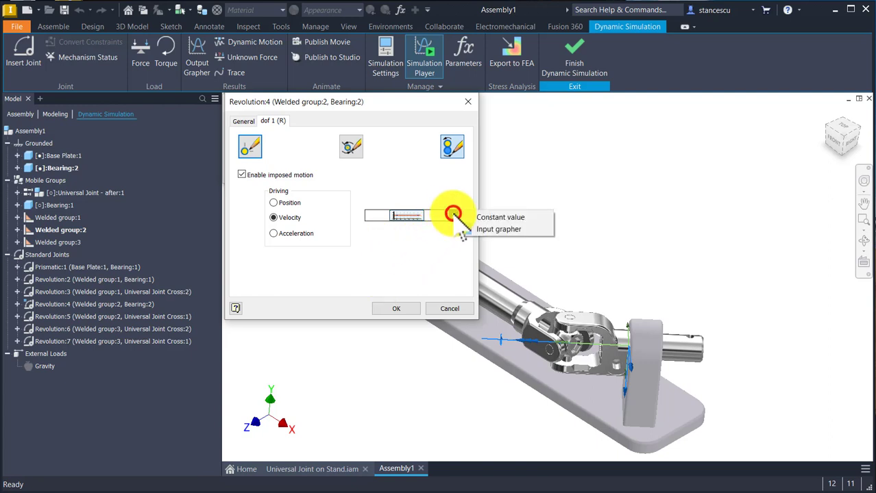
left_click(500, 218)
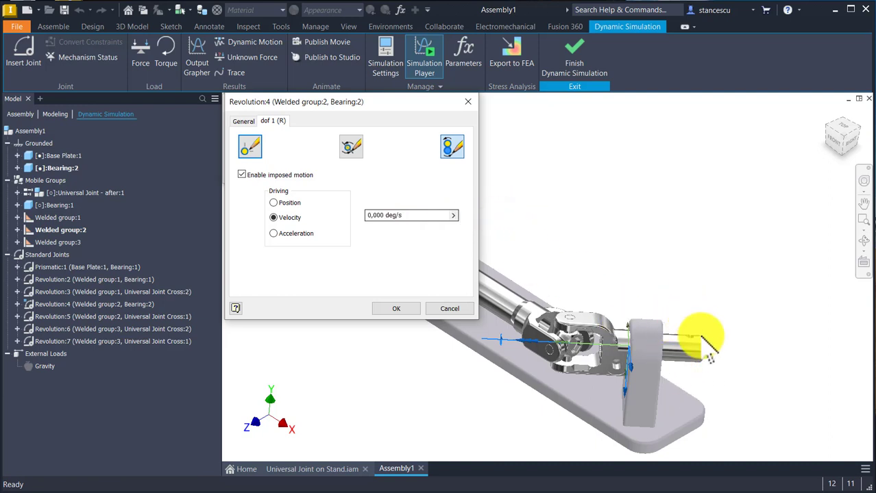
left_click(405, 217)
key("shift+Home")
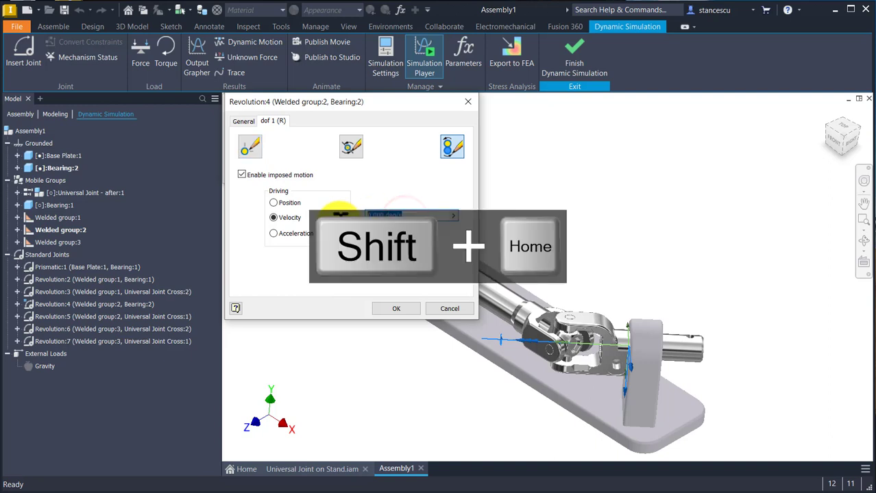
type("60")
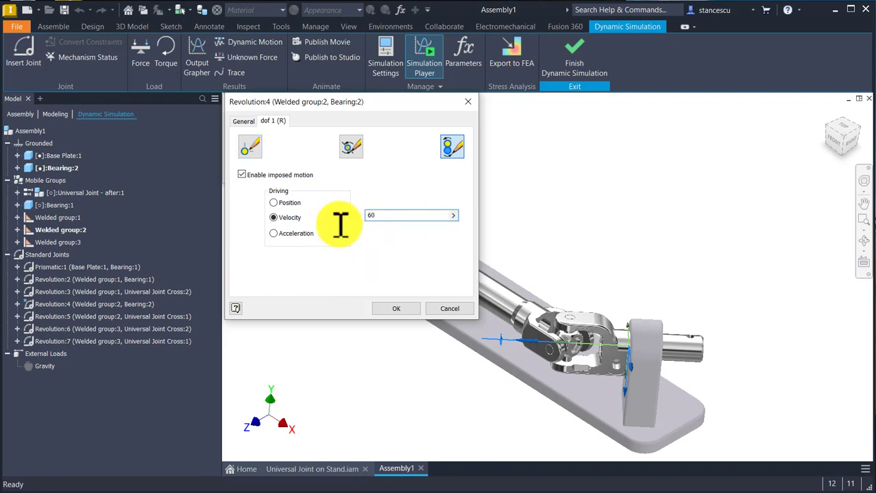
left_click(398, 309)
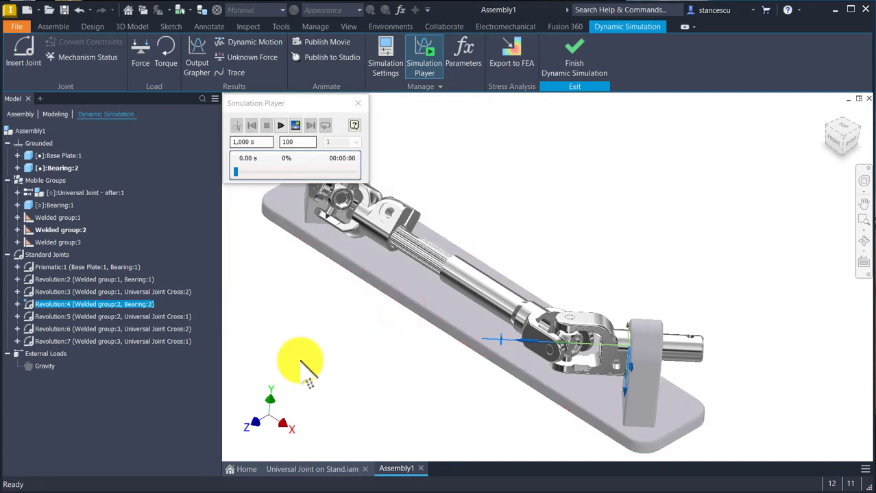
Step: Run the simulation with the imposed joint velocity, rewind it, and return to construction mode
left_click(33, 131)
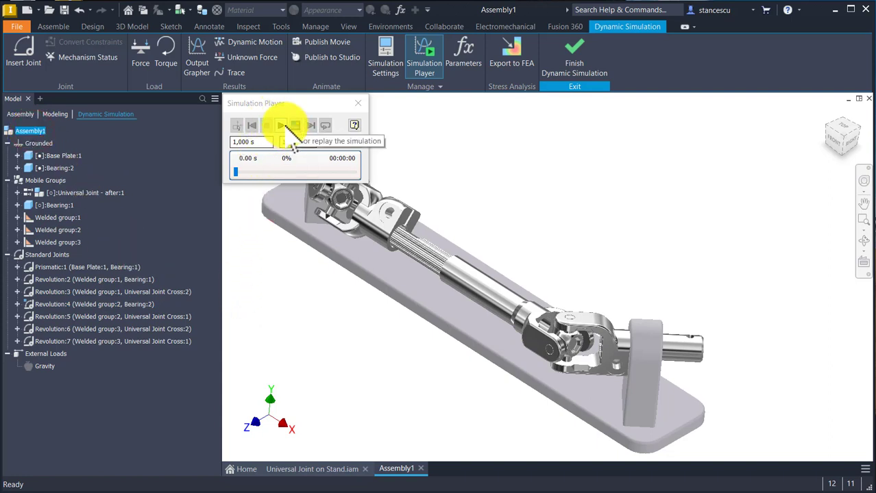
left_click(281, 126)
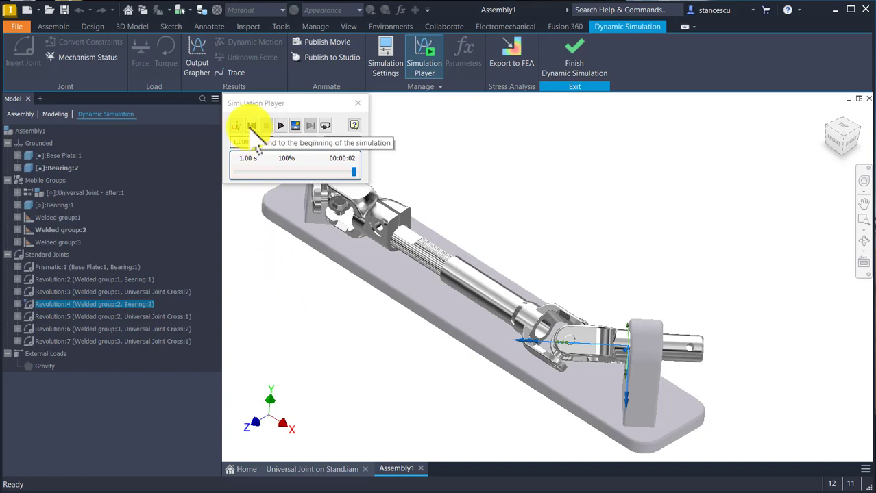
left_click(250, 126)
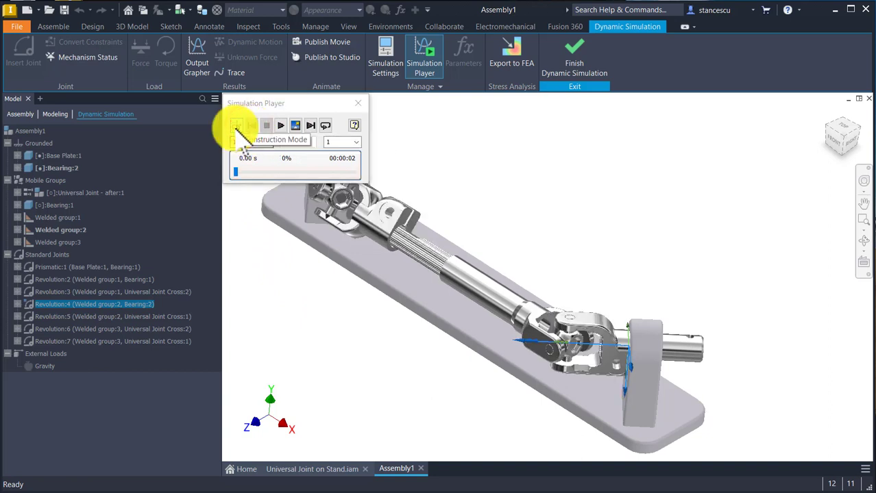
left_click(235, 126)
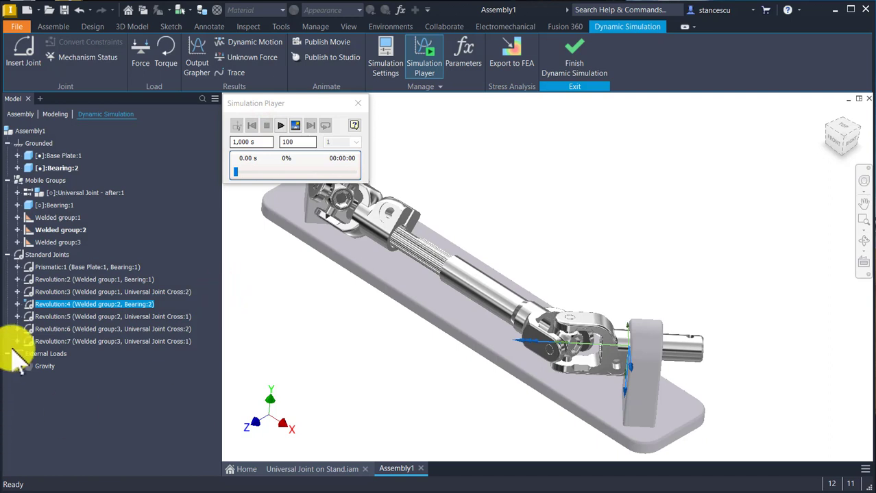
Step: Reverse the imposed motion of Revolution:4 by setting its constant velocity to -60 deg/s
key("shift+Home")
double_click(29, 306)
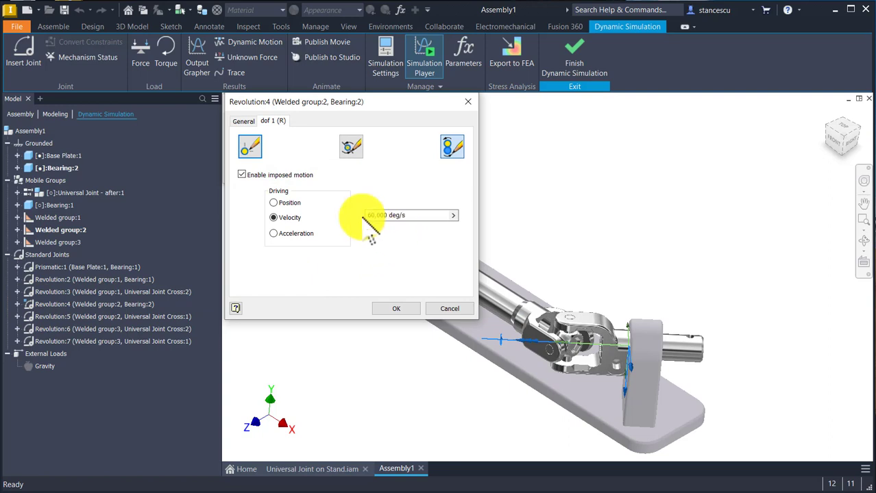
left_click(367, 216)
key("shift+Home")
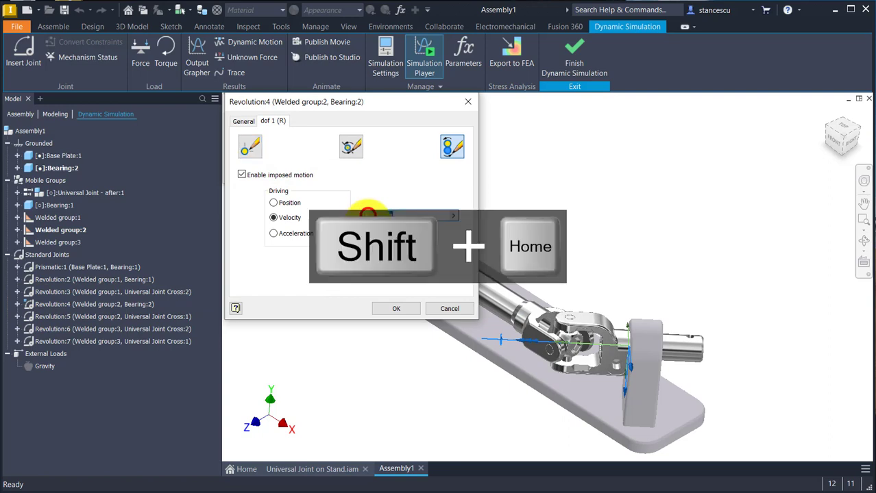
key("Left")
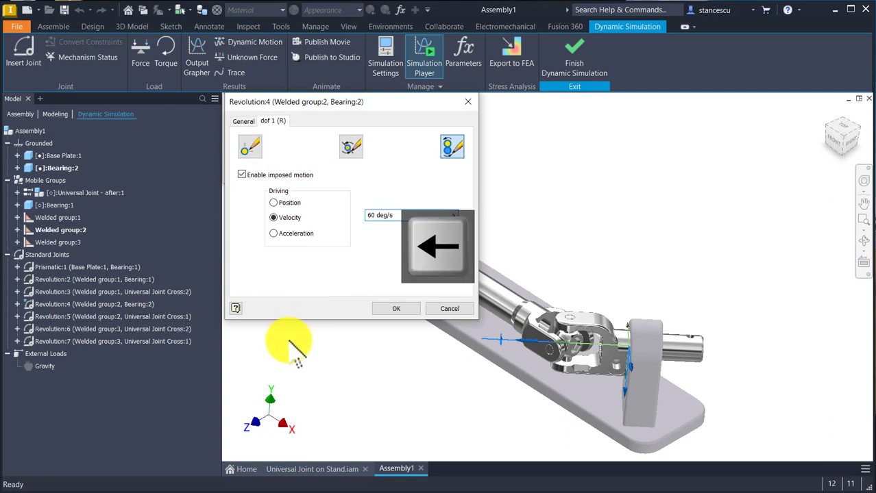
type("-")
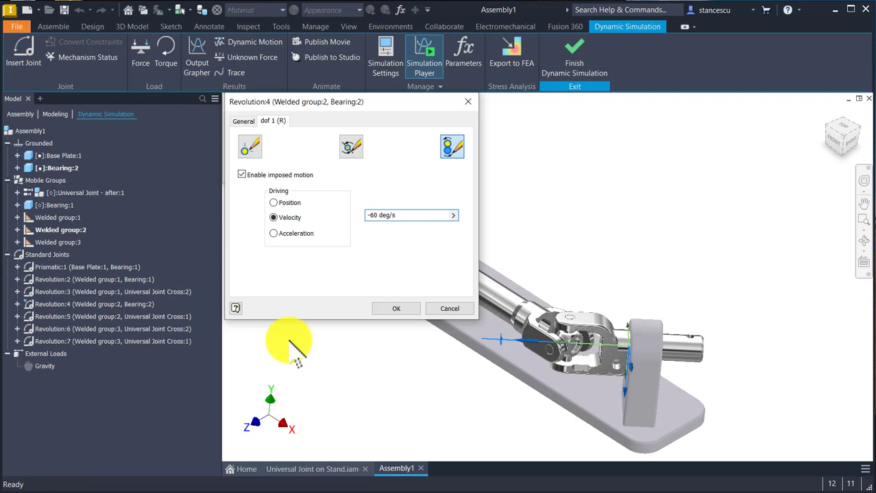
left_click(396, 309)
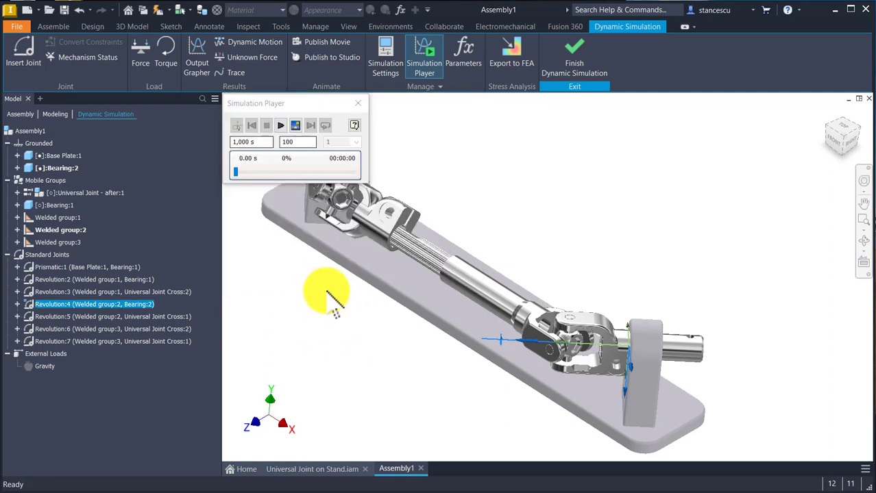
Step: Set the simulation's final time to 6 s
left_click(326, 293)
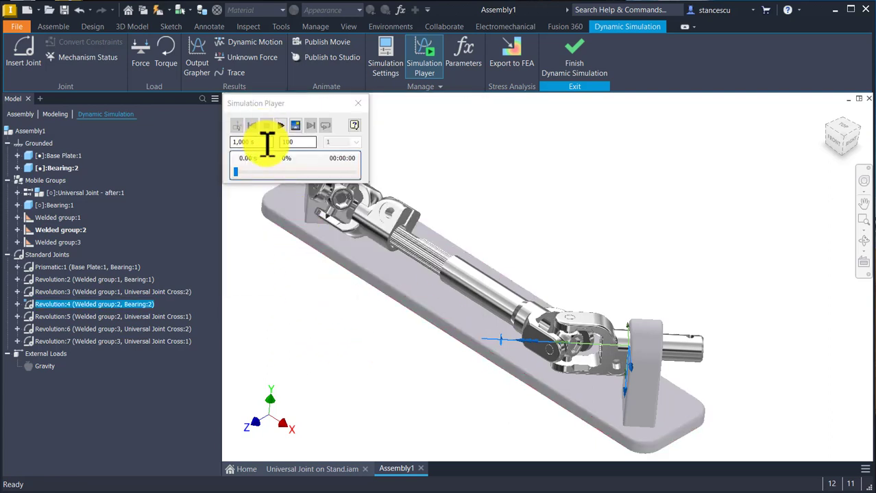
left_click(264, 144)
key("shift+Home")
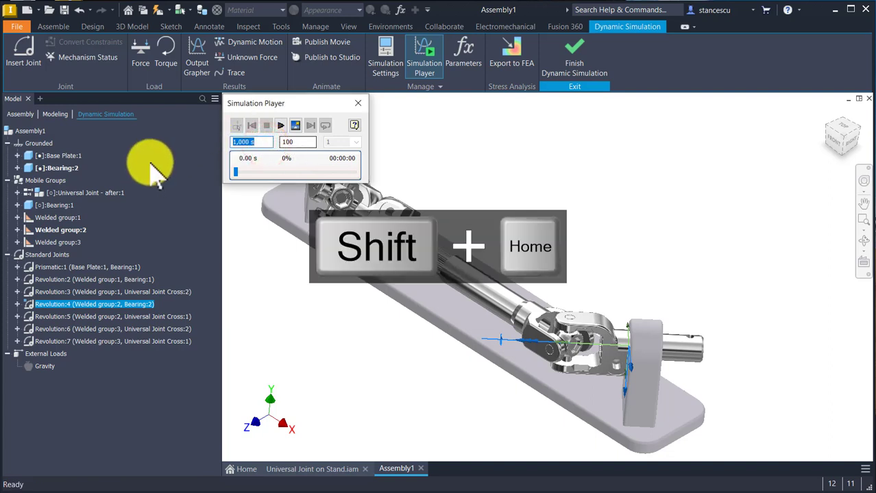
type("6")
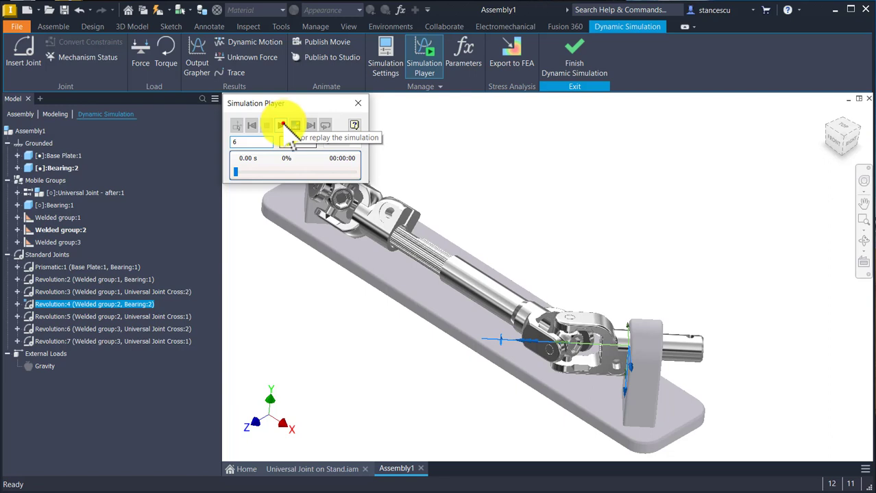
Step: Run the 6 s simulation to its end, rewind it, return to construction mode, and clear the joint selection
left_click(282, 126)
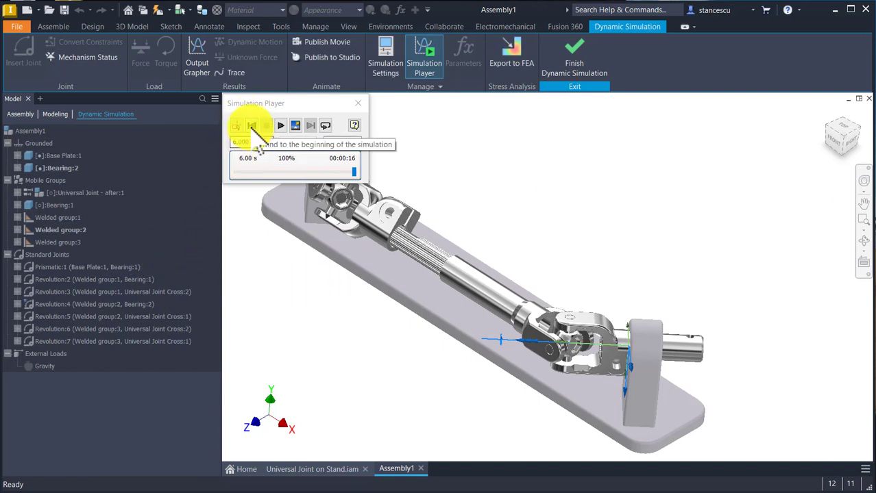
left_click(252, 126)
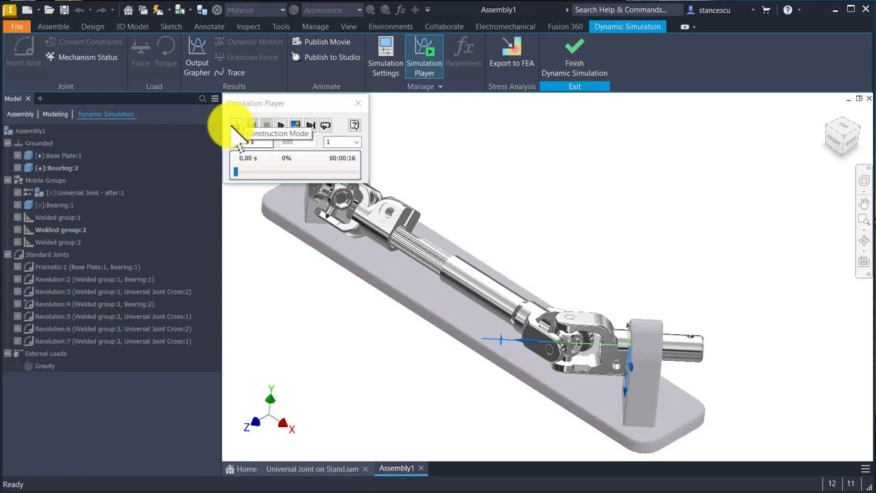
left_click(235, 125)
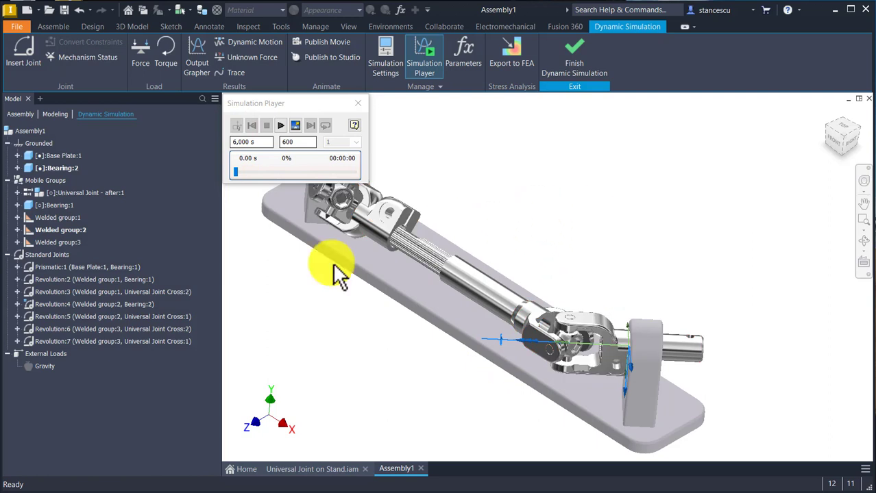
left_click(24, 133)
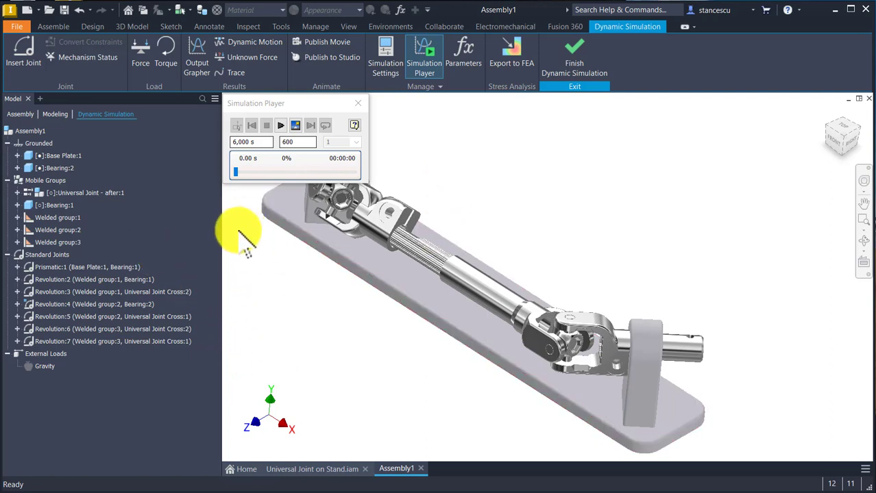
Step: Add a blue trajectory trace with its origin on the circular pin end in the upper fork arm at the stand's +X end
left_click(236, 71)
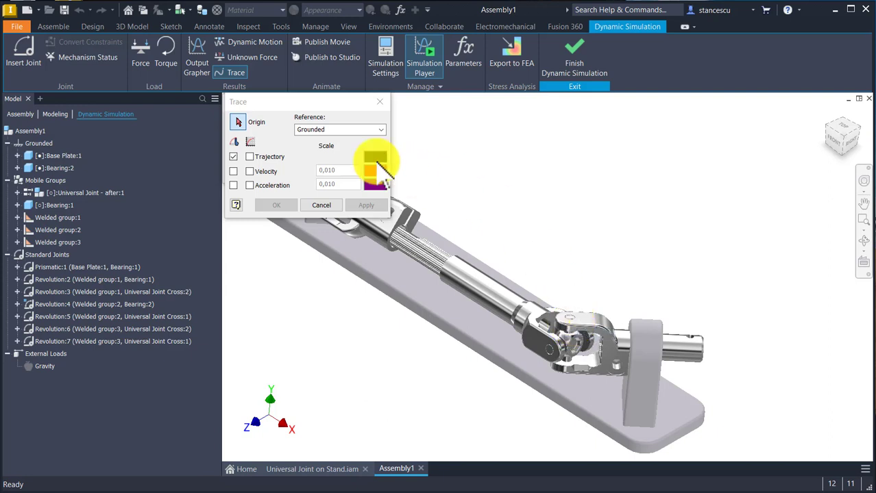
left_click(376, 157)
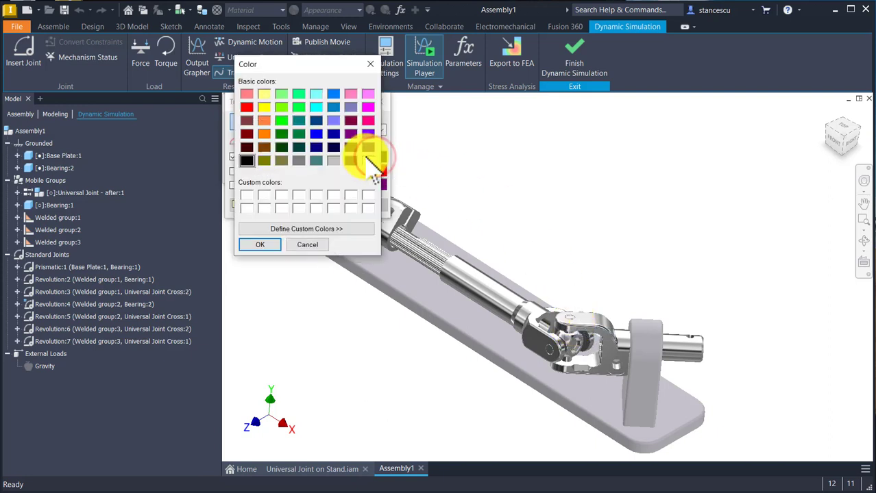
left_click(315, 134)
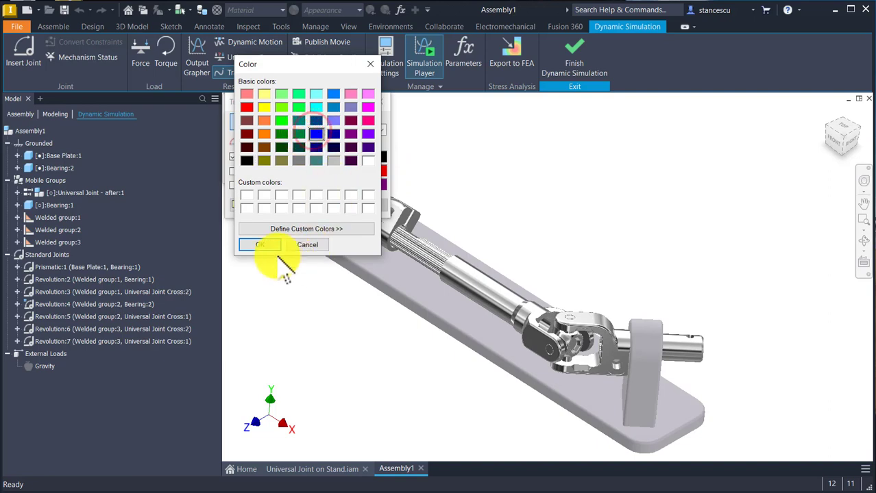
left_click(266, 243)
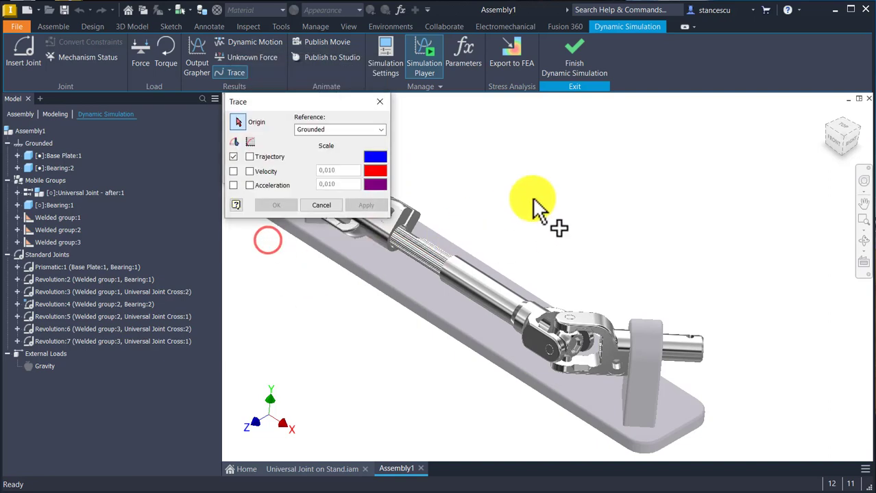
scroll(576, 317, "up", 4)
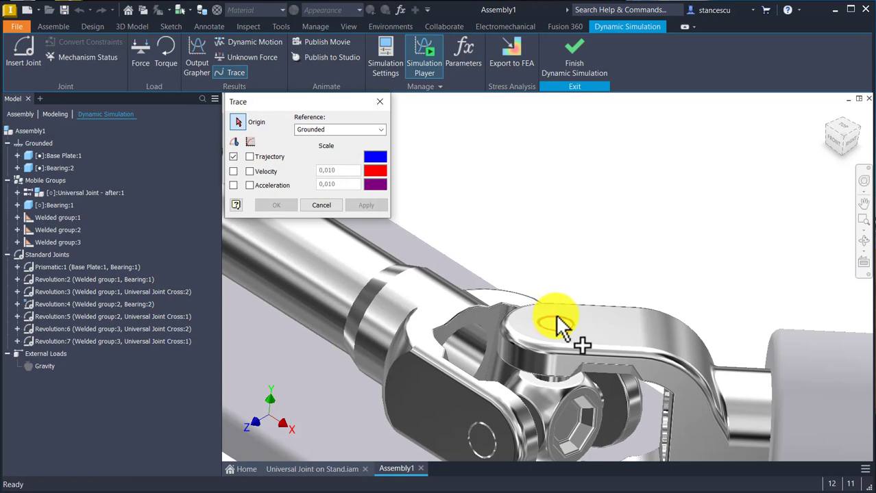
left_click(556, 319)
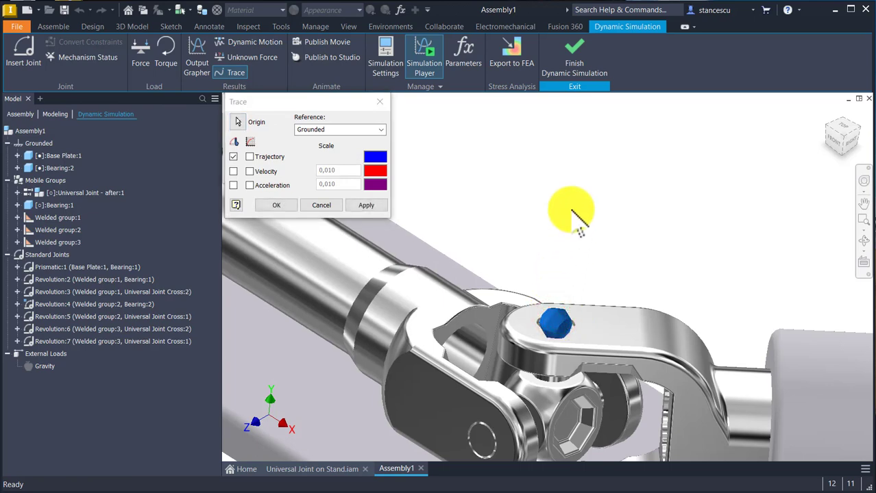
left_click(366, 208)
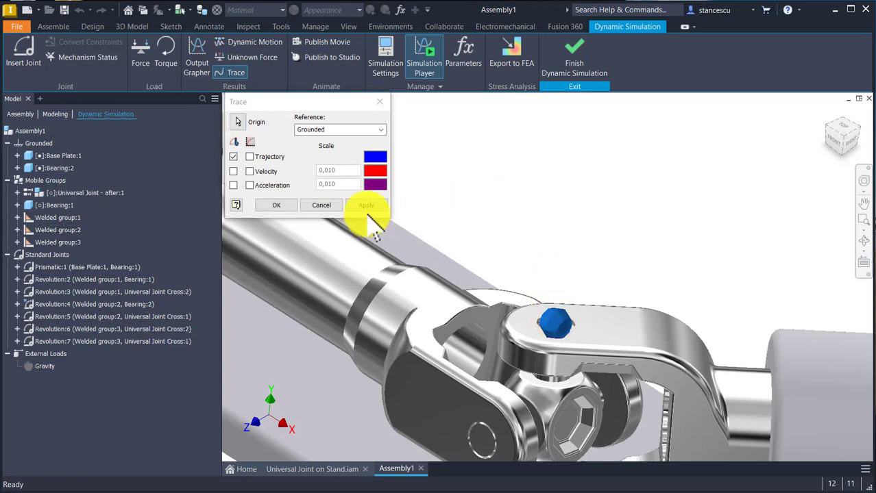
left_click(366, 205)
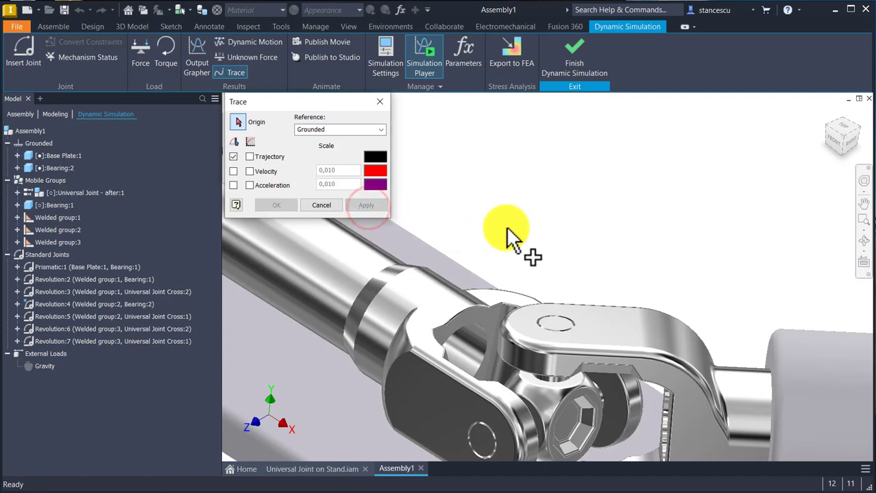
Step: Add a red trajectory trace with its origin on the circular pin end in the outer fork at the stand's opposite end
key("Num_Lock")
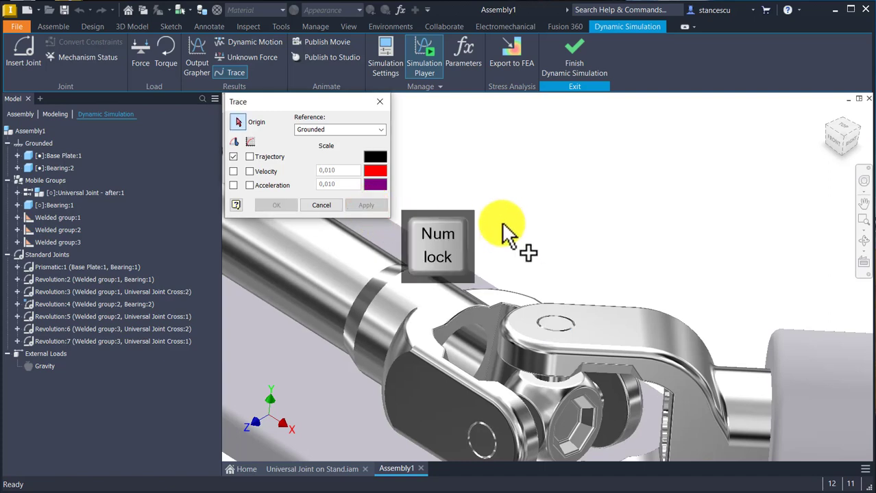
middle_click(502, 223)
middle_click(502, 223)
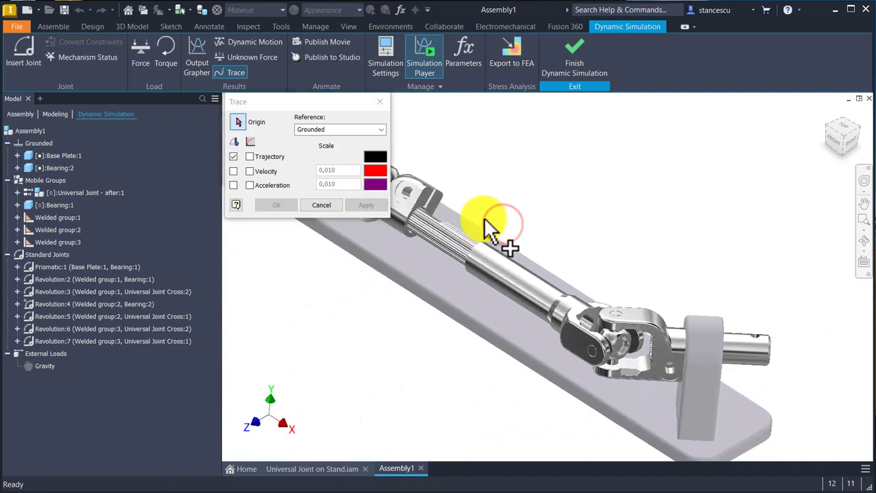
scroll(446, 226, "up", 5)
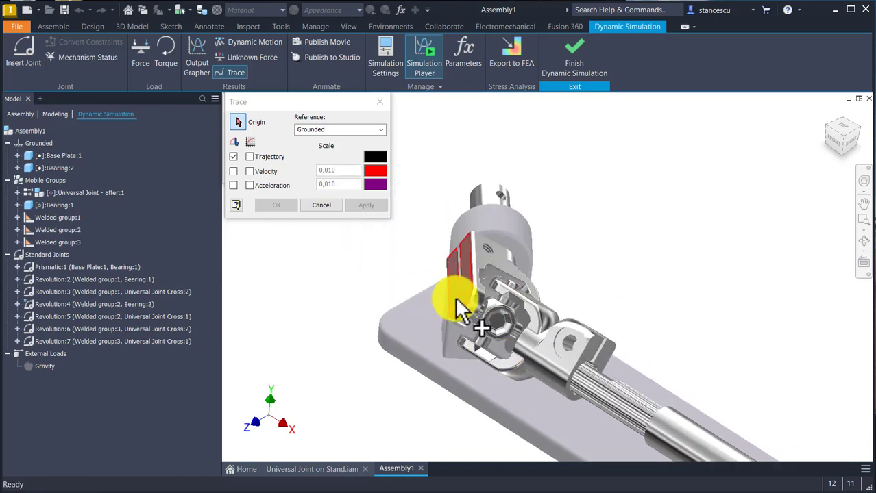
scroll(459, 315, "up", 3)
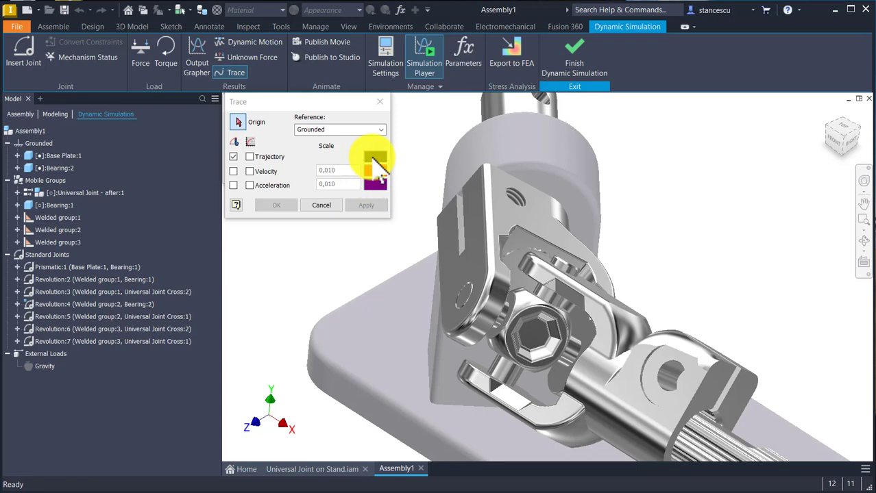
left_click(371, 157)
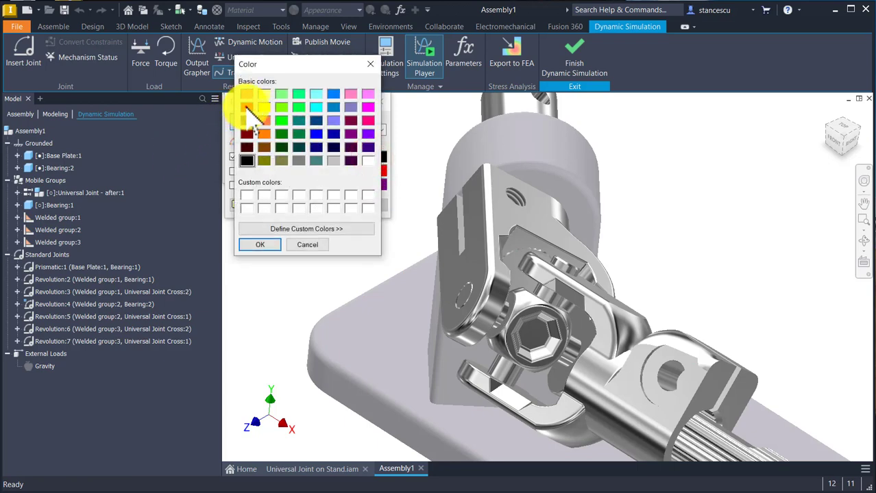
left_click(263, 244)
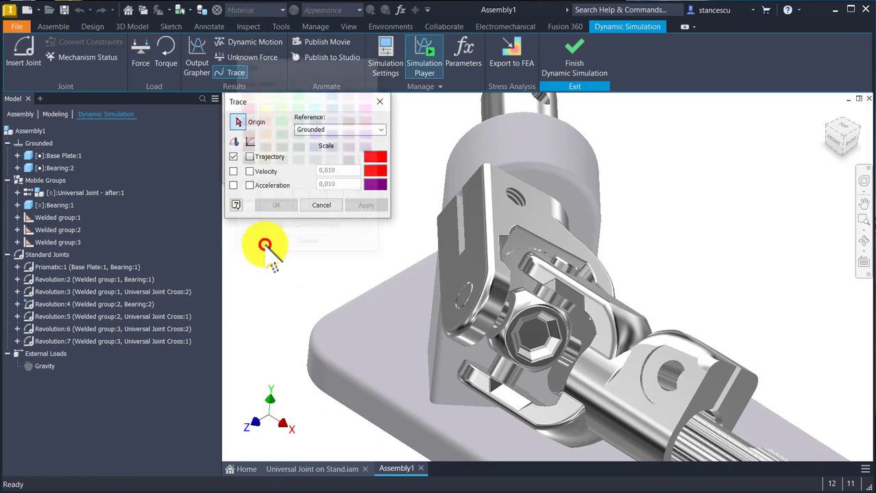
left_click(457, 302)
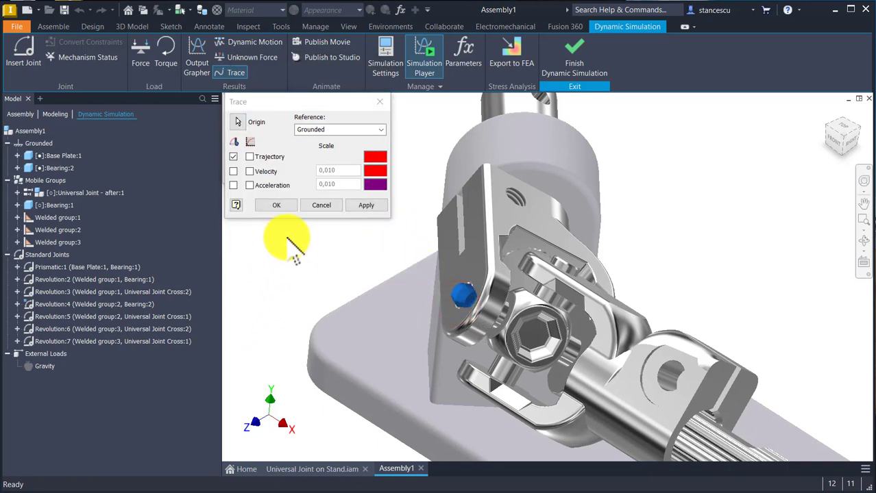
left_click(283, 205)
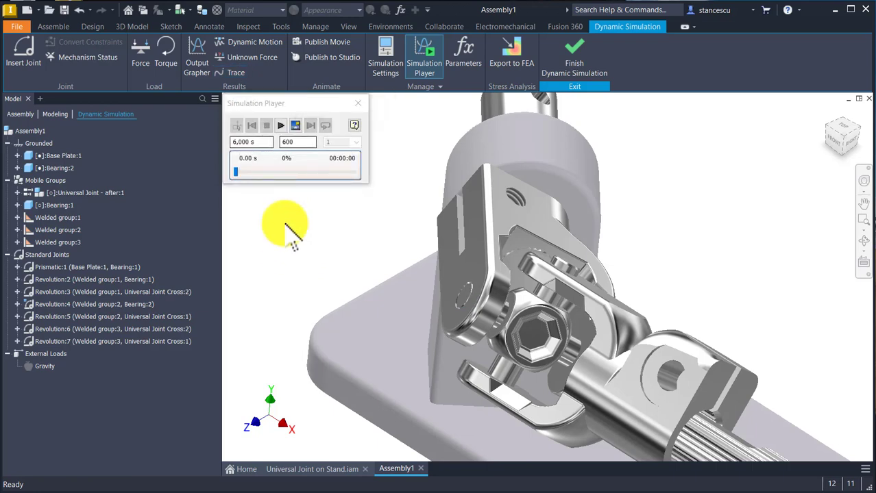
Step: Run the 6 s simulation to its end, inspect both traced trajectories, and rewind it to the start
key("Home")
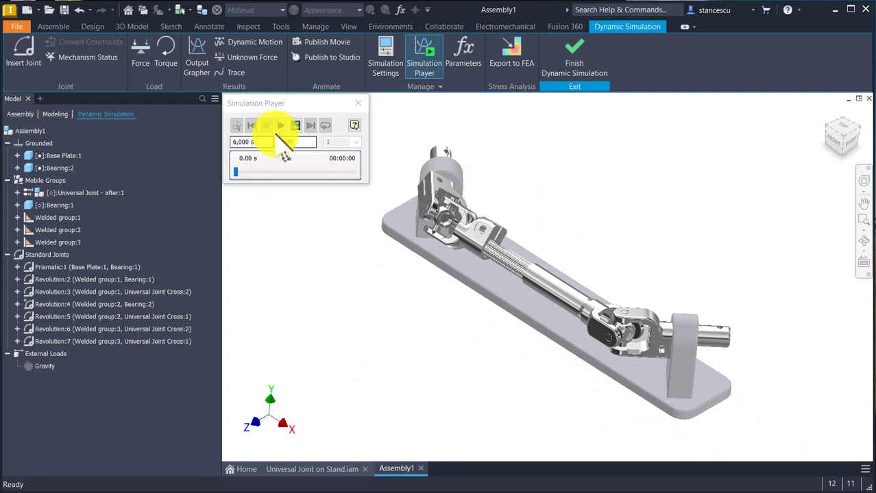
left_click(280, 126)
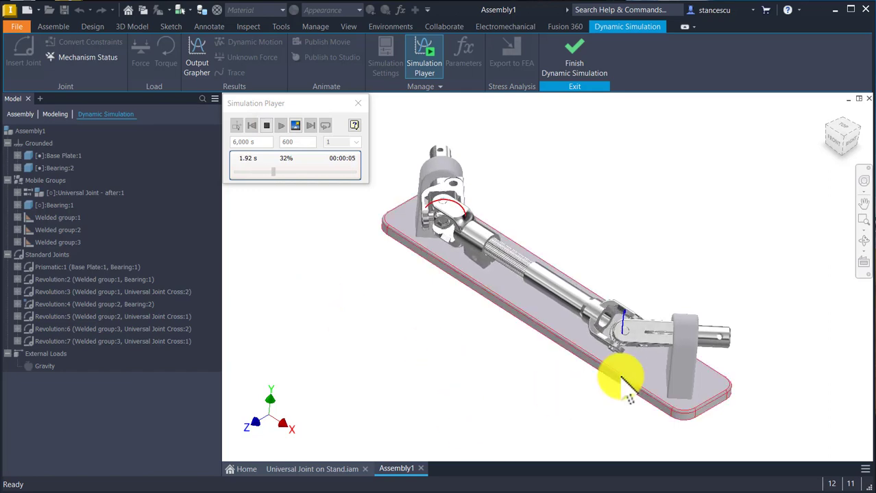
scroll(612, 384, "up", 5)
middle_click_drag(641, 381, 576, 195, "shift")
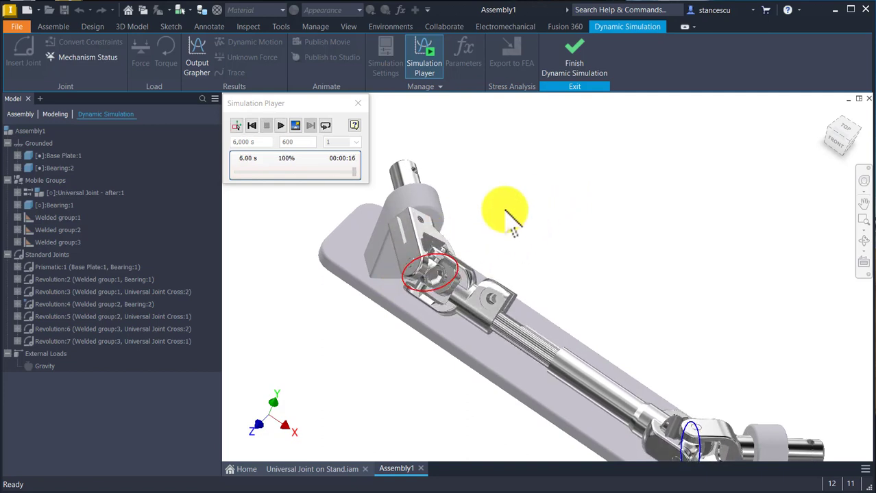
key("F6")
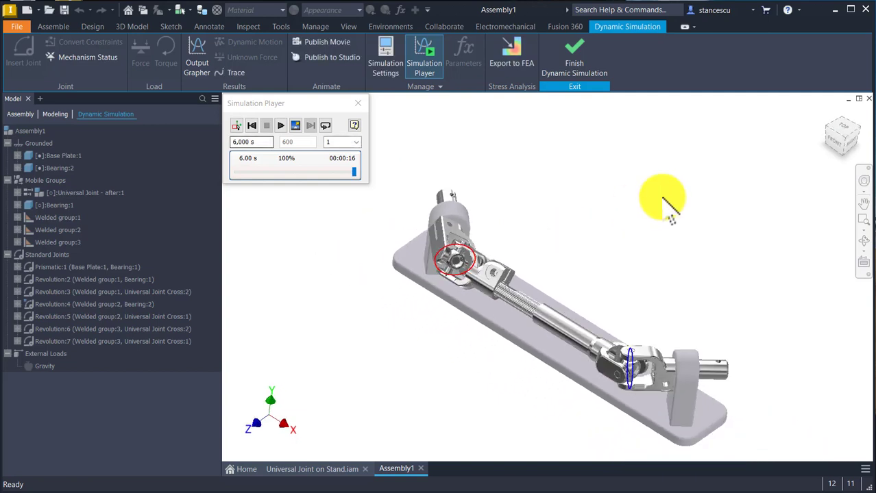
middle_click_drag(662, 198, 633, 192, "shift")
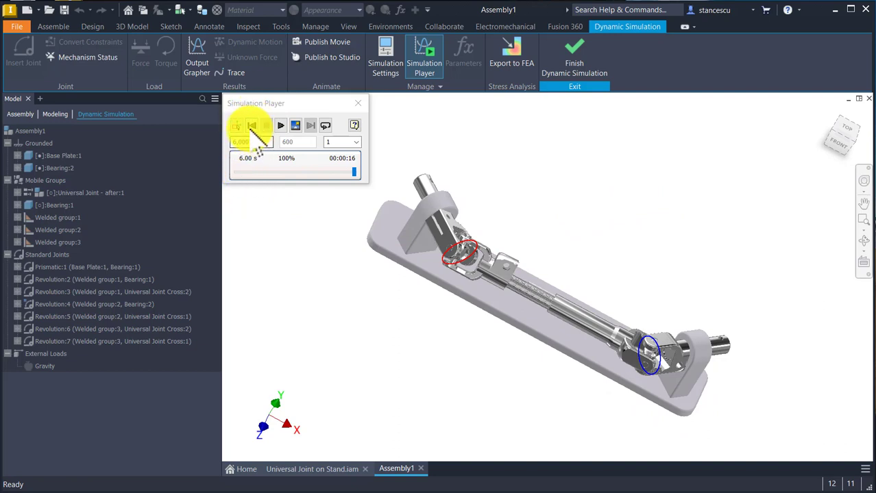
left_click(251, 126)
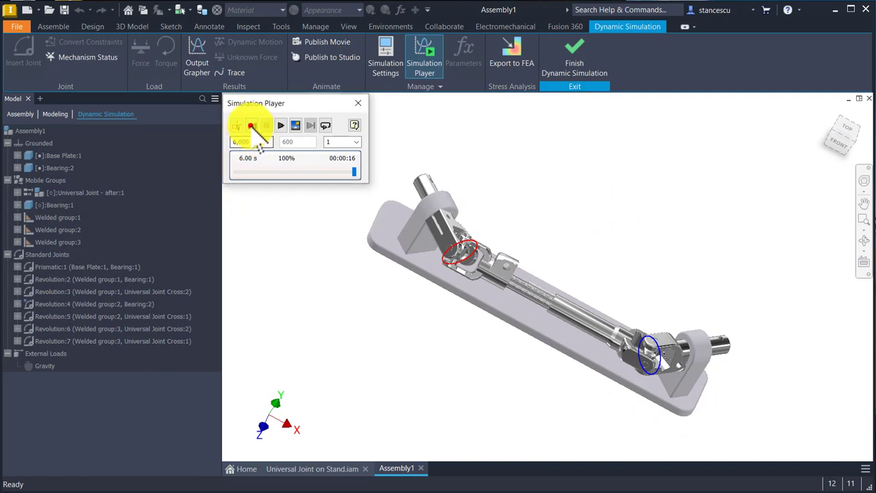
Step: Open the Output Grapher, enlarge its window, and keep the model visible beside it
left_click(196, 53)
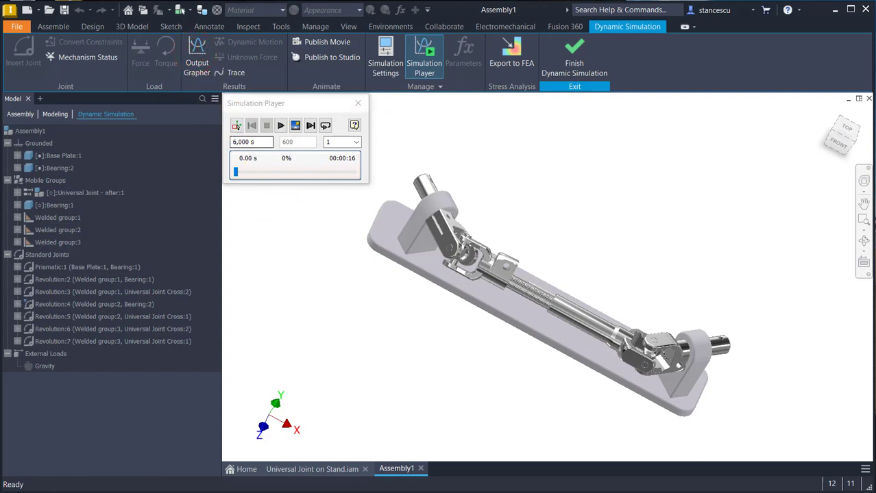
left_click_drag(184, 12, 215, 246)
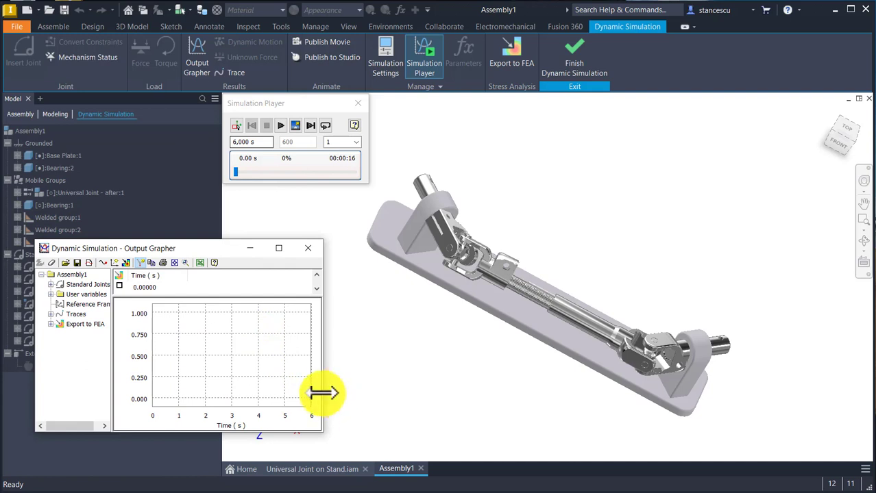
left_click_drag(323, 398, 391, 445)
middle_click_drag(469, 366, 548, 291)
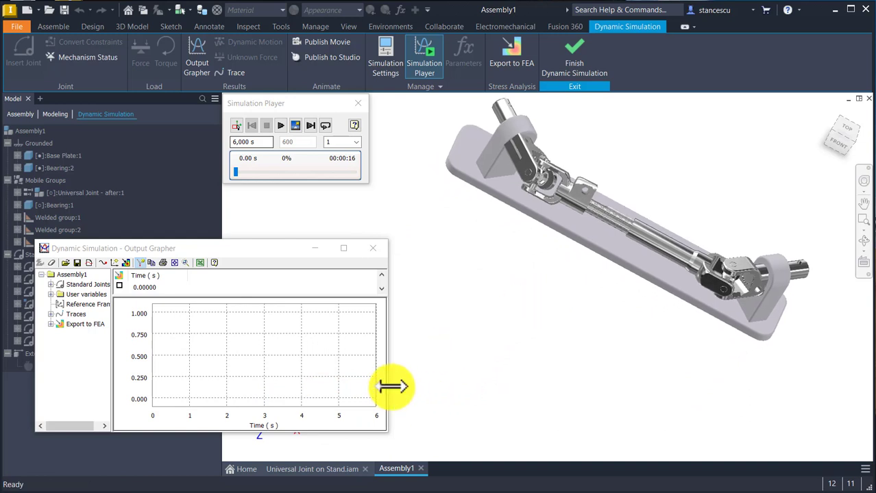
left_click_drag(392, 387, 500, 411)
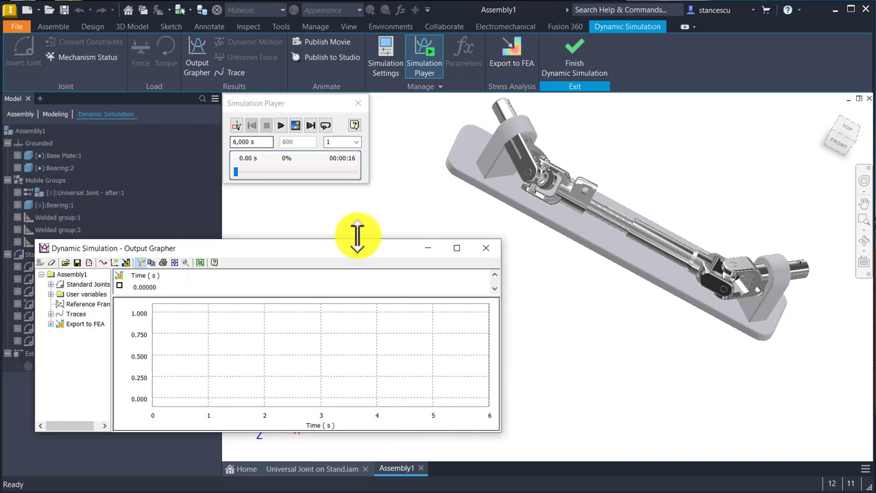
left_click_drag(358, 240, 358, 213)
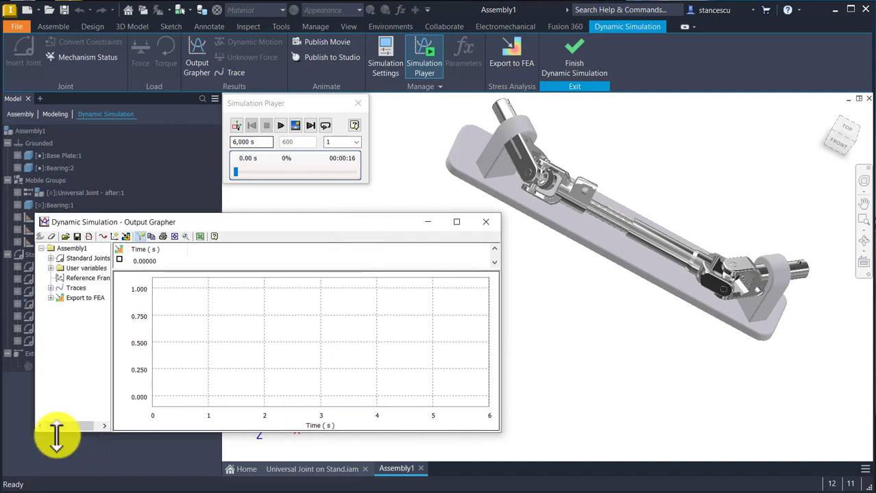
Step: Edit Trace:1 in the Output Grapher to enable its Velocity output as a graph variable
left_click(50, 288)
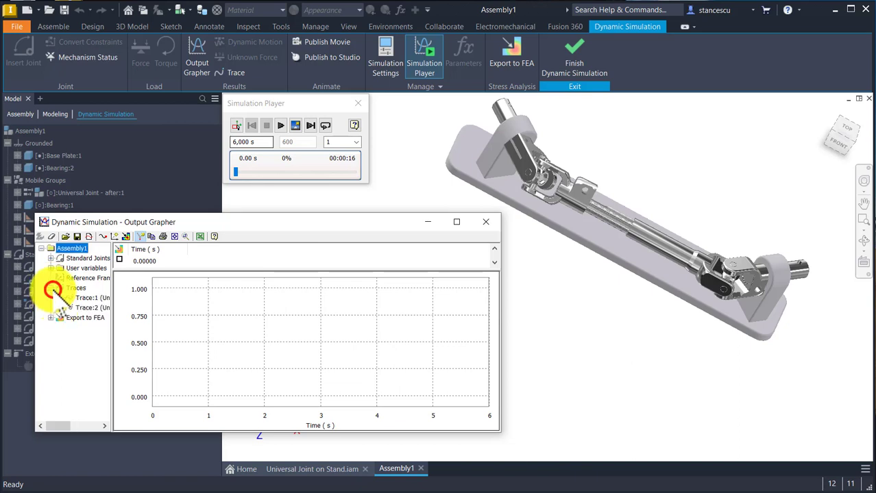
right_click(89, 302)
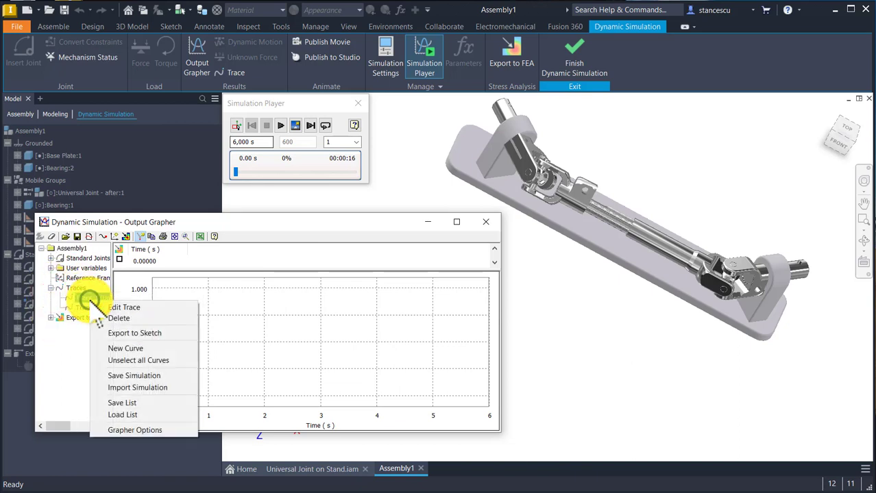
left_click(112, 304)
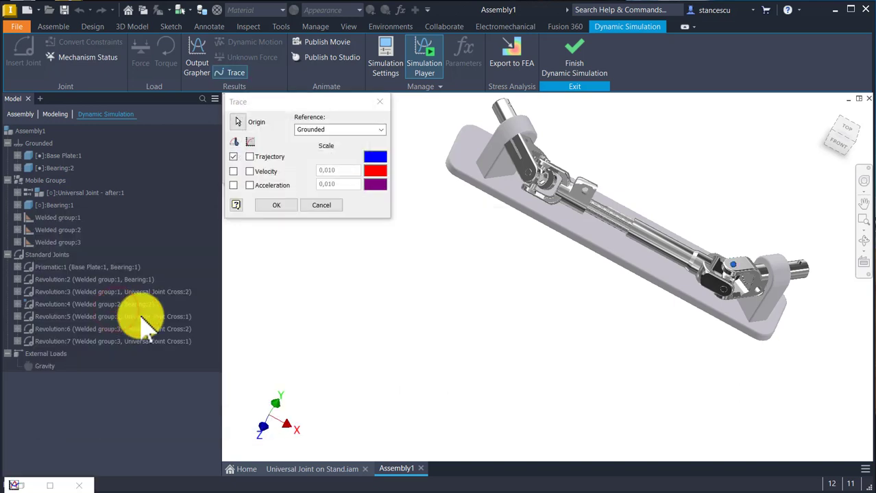
left_click(251, 172)
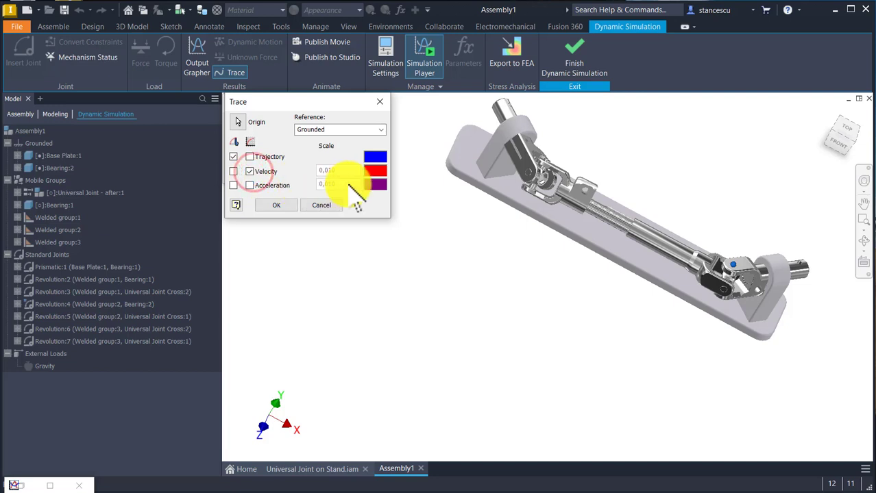
left_click(276, 206)
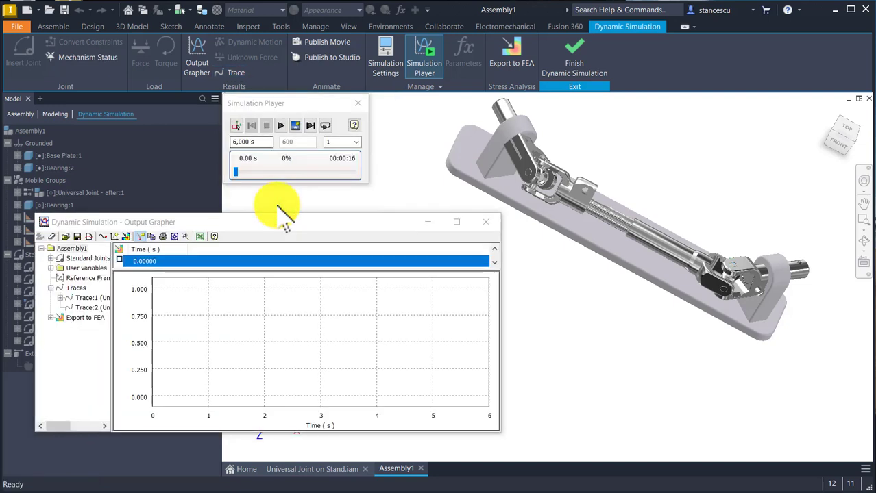
Step: Plot the resultant velocity V of Trace:1 in the Output Grapher
left_click(60, 298)
left_click(69, 308)
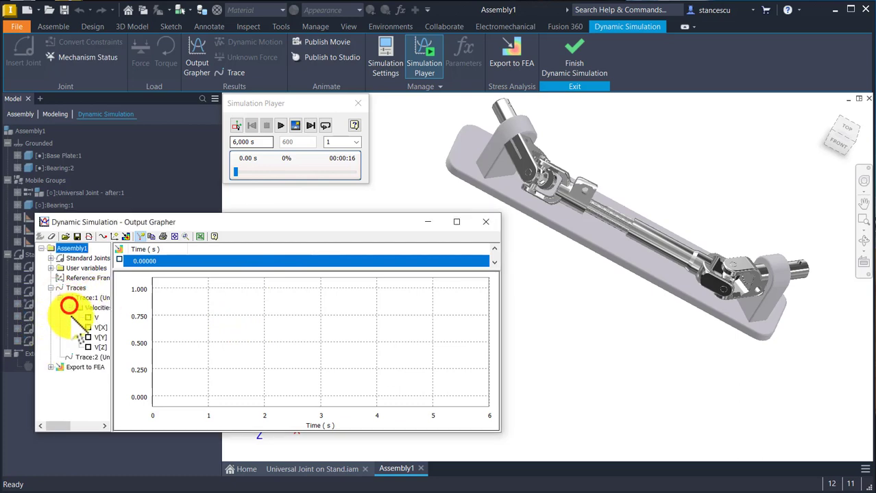
left_click(88, 319)
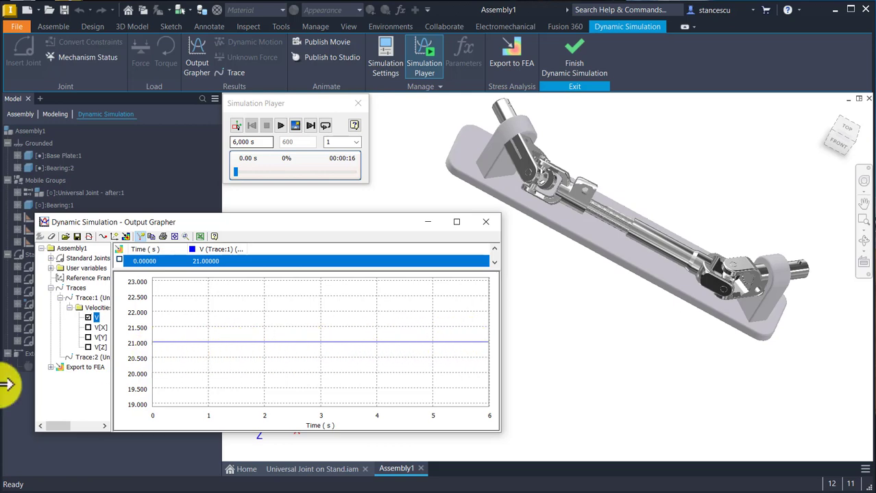
Step: Edit Trace:2 in the Output Grapher to enable its Velocity output as a graph variable
right_click(89, 357)
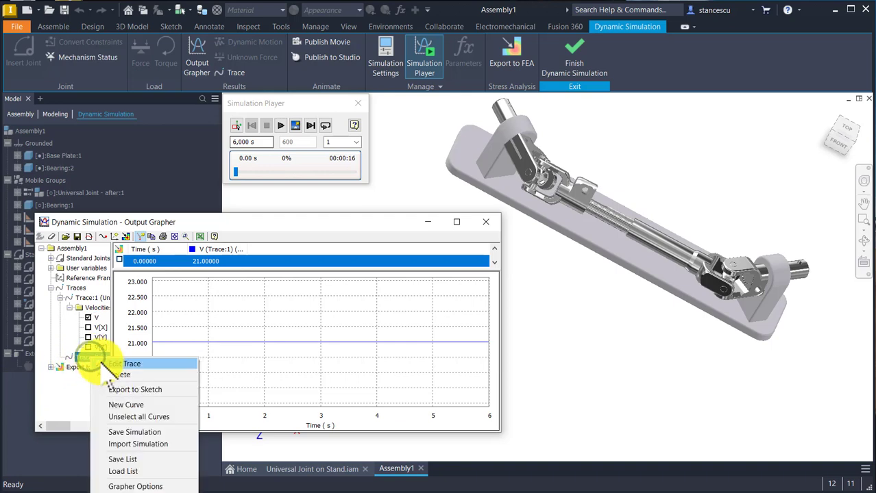
left_click(110, 366)
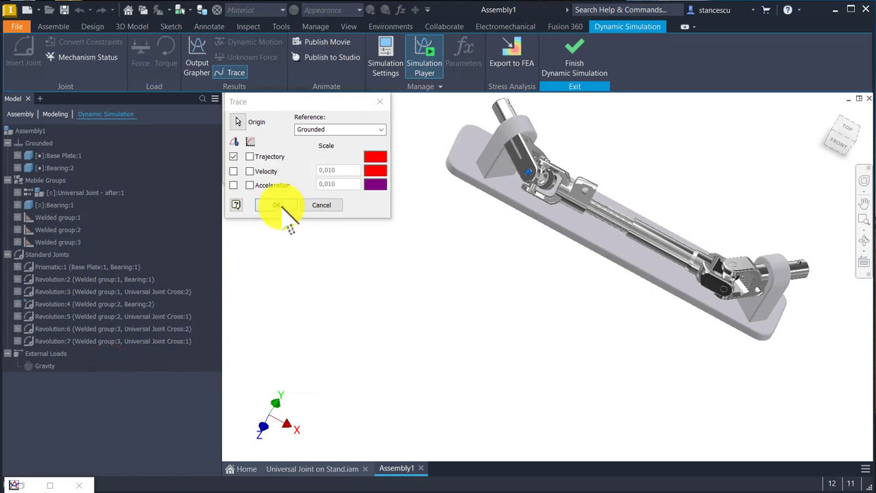
left_click(249, 171)
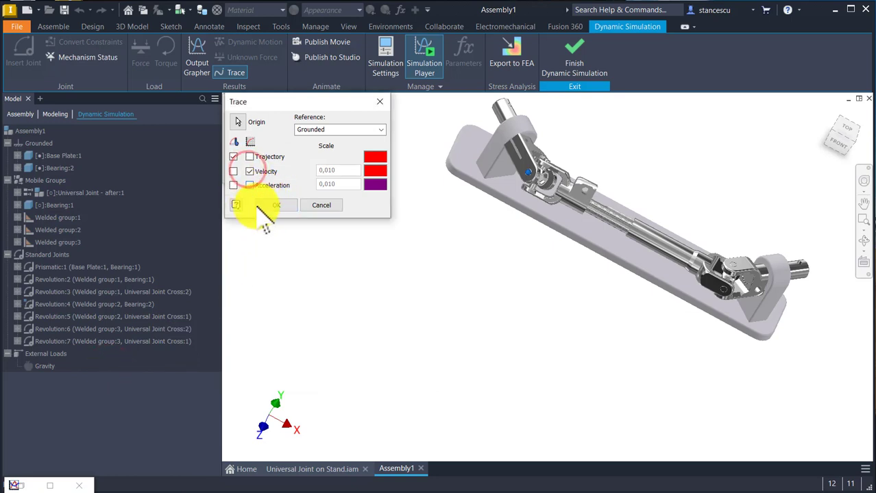
left_click(273, 205)
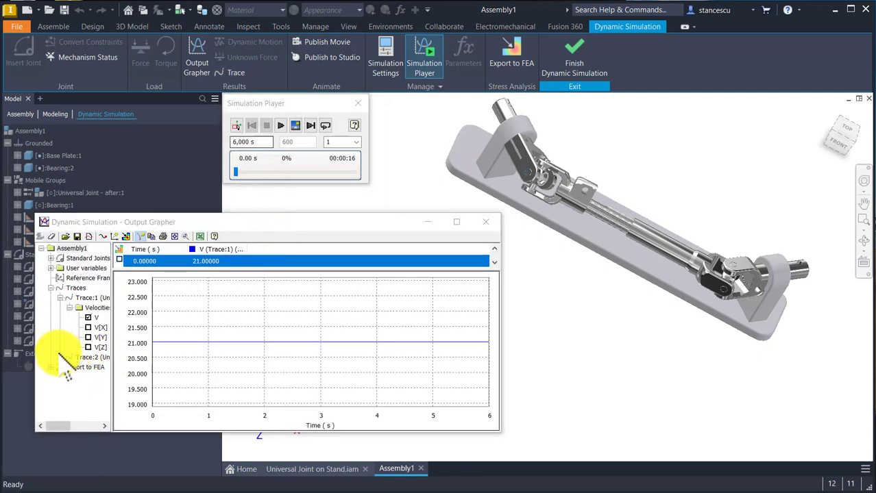
Step: Plot the resultant velocity V of Trace:2 alongside the Trace:1 curve in the Output Grapher
left_click(60, 357)
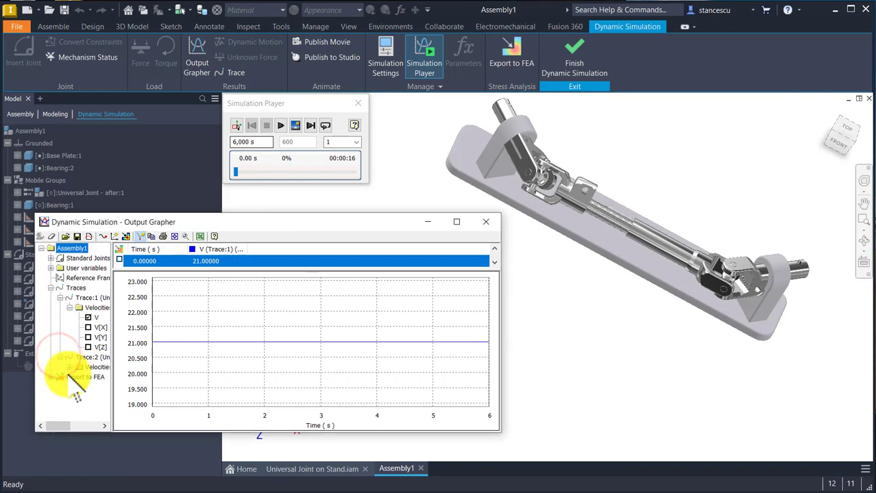
left_click(70, 368)
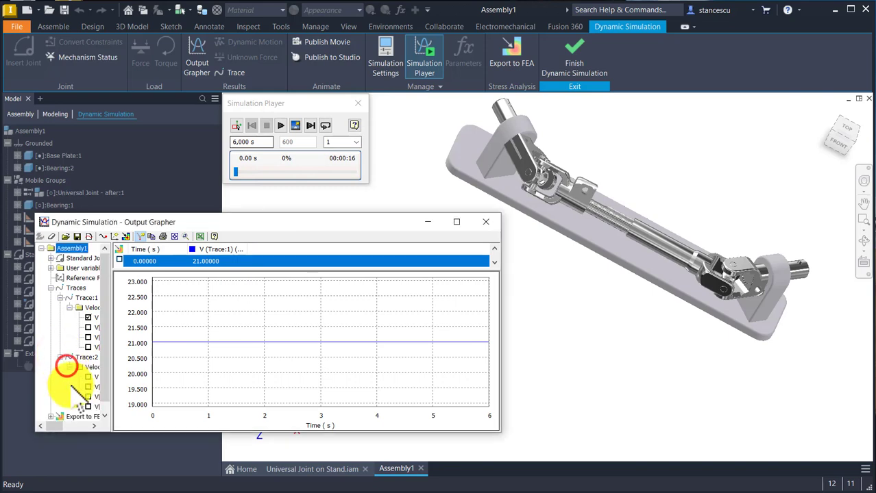
left_click(87, 376)
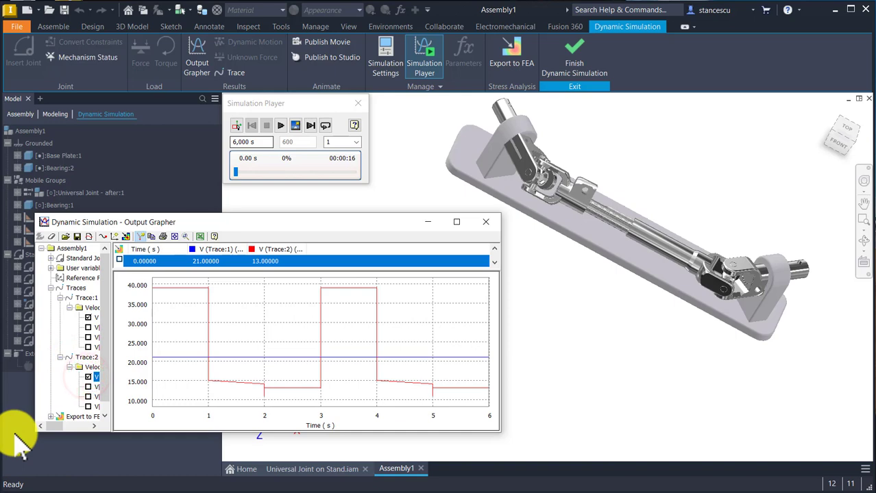
Step: Rewind the simulation, return to construction mode, and rerun the full 6 s simulation with the velocity graph displayed
left_click(310, 125)
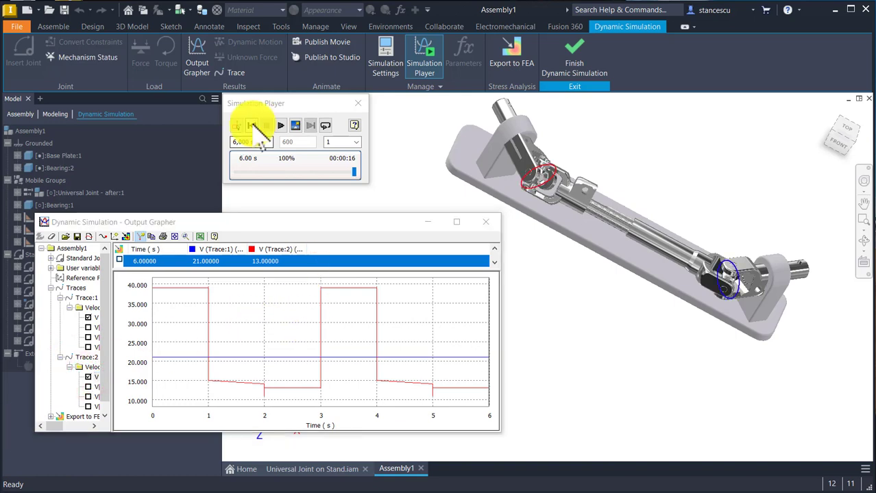
left_click(251, 126)
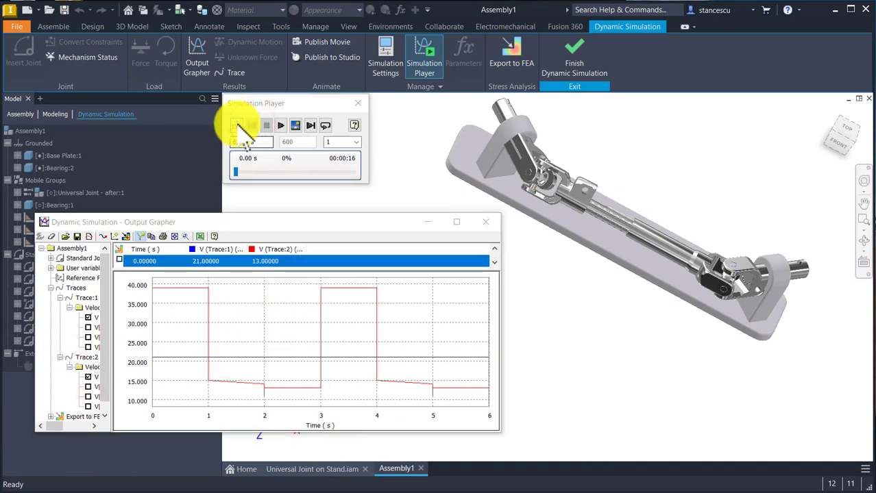
left_click(236, 126)
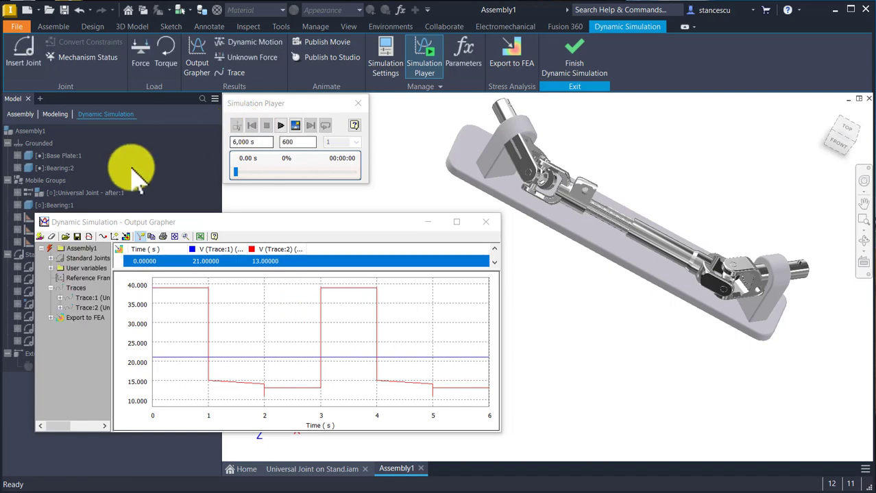
left_click(281, 125)
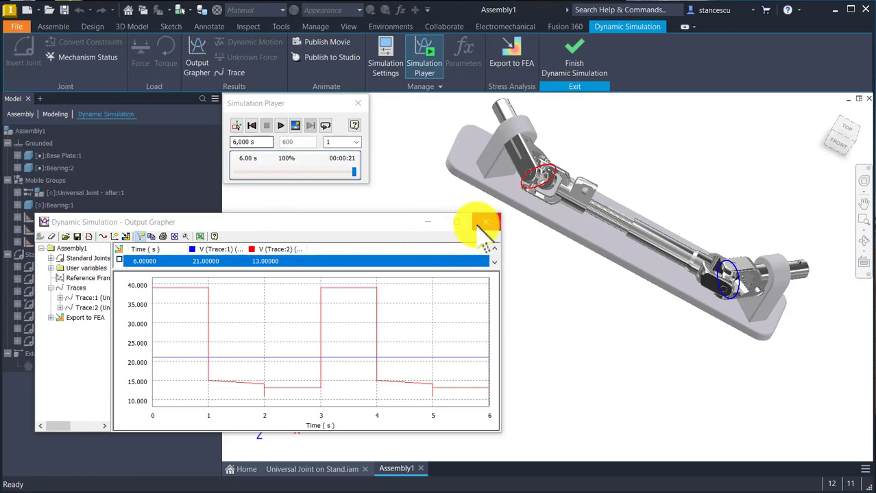
Step: Close the Output Grapher, reset the simulation to construction mode, and restore the model's home view
left_click(487, 222)
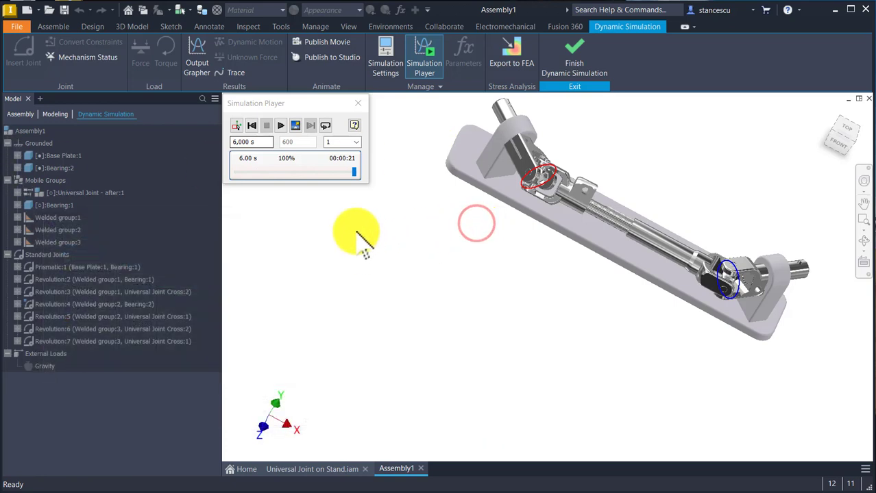
left_click(252, 126)
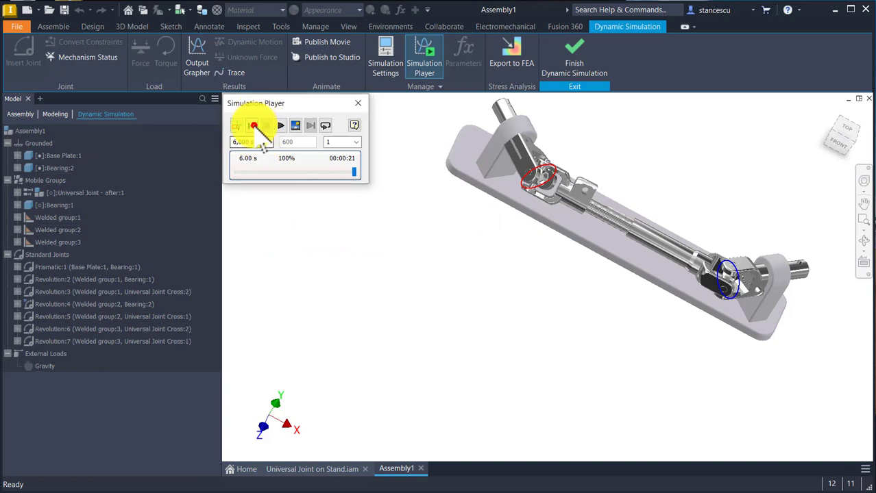
left_click(236, 126)
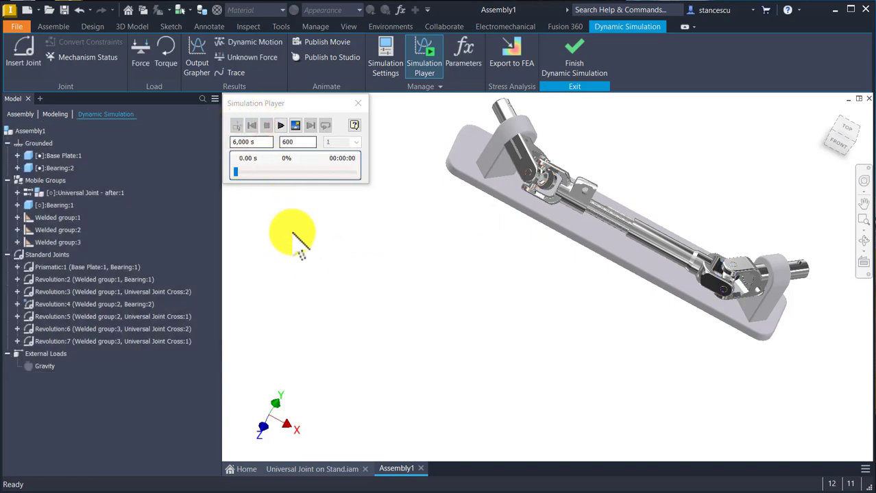
key("F6")
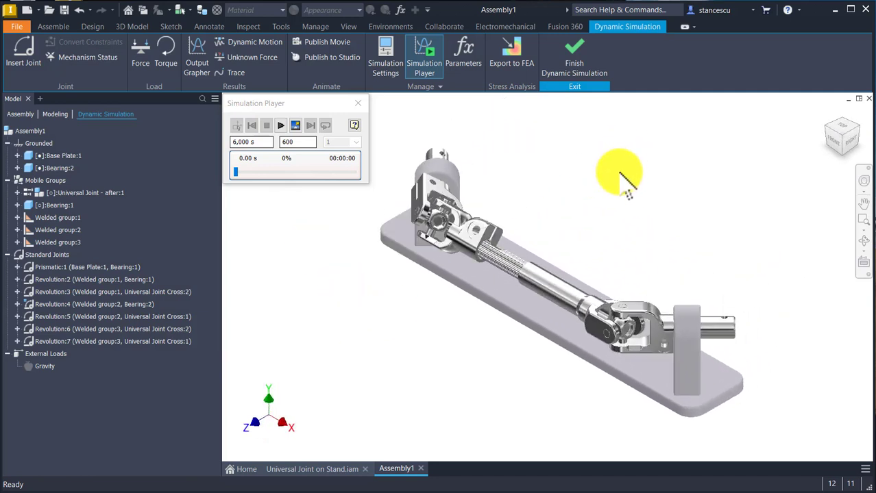